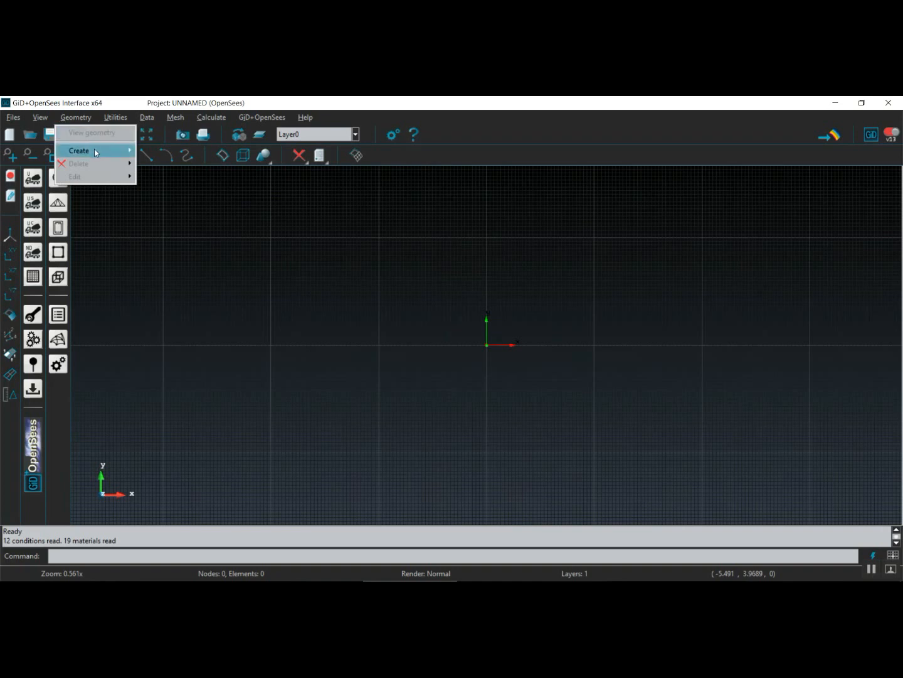
Start point creation with exact Cartesian coordinates and create the first point at the origin (0, 0, 0).
{"action": "left_click", "coordinate": [148, 151]}
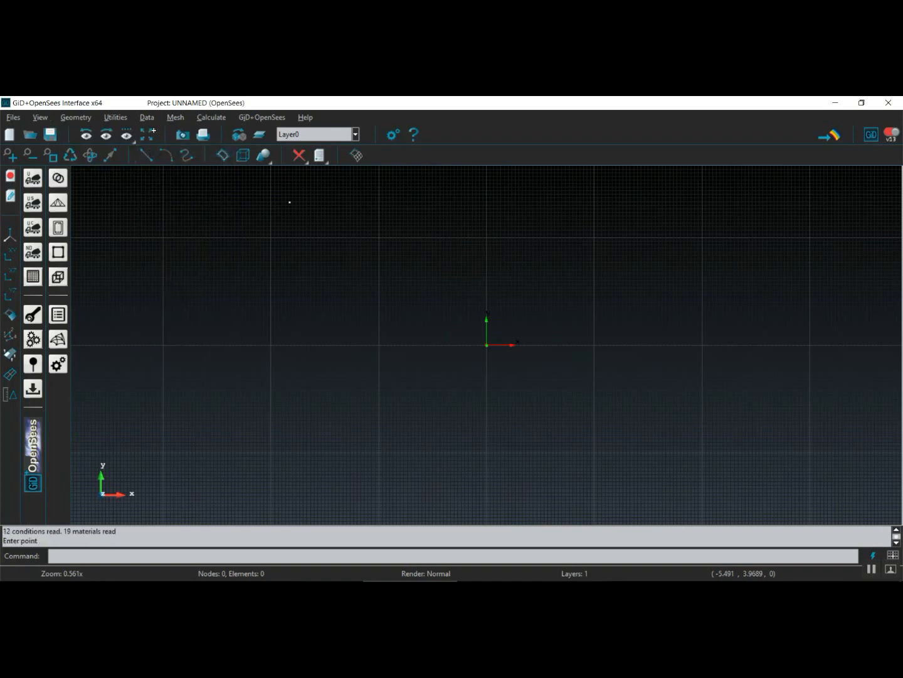
{"action": "left_click", "coordinate": [116, 117]}
{"action": "mouse_move", "coordinate": [182, 183]}
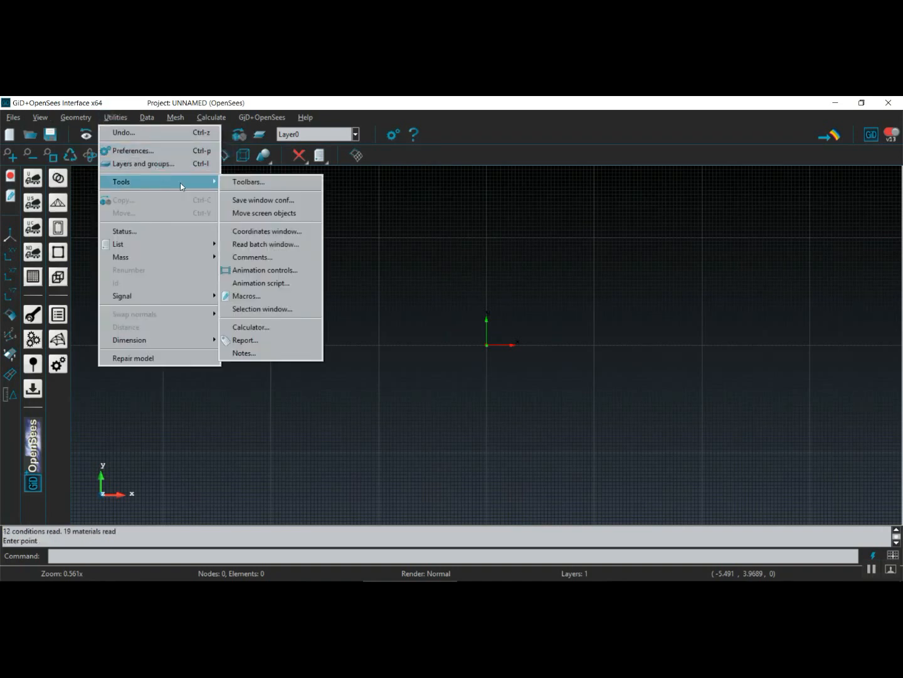
{"action": "left_click", "coordinate": [267, 232]}
{"action": "left_click", "coordinate": [728, 433]}
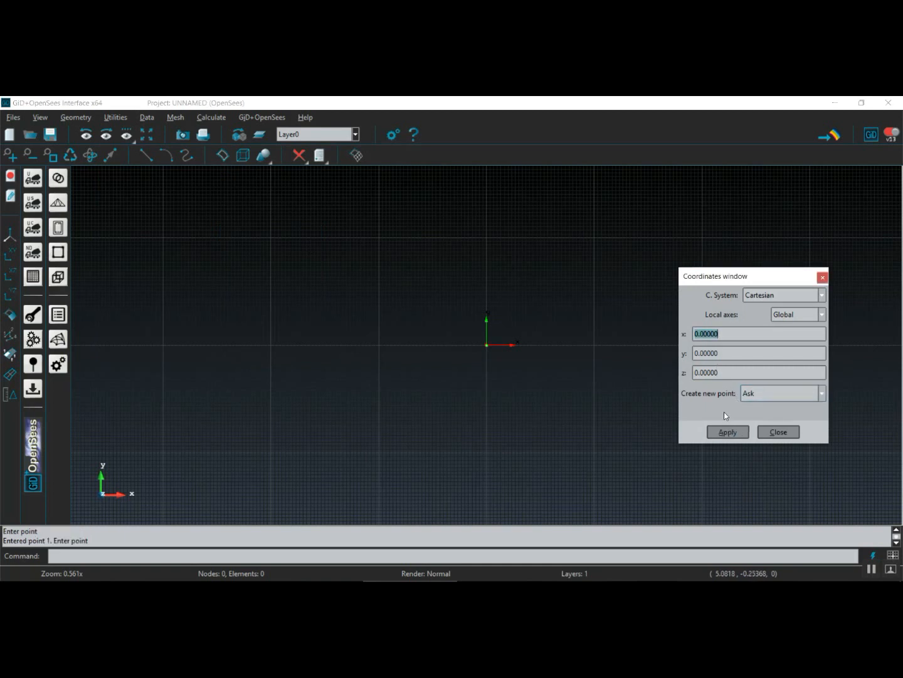
Create three more points at (4, 0, 0), (4, 4, 0) and (0, 4, 0), and finish point creation.
{"action": "type", "text": "4"}
{"action": "left_click", "coordinate": [729, 433]}
{"action": "key", "text": "Tab"}
{"action": "type", "text": "4"}
{"action": "left_click", "coordinate": [725, 432]}
{"action": "type", "text": "0"}
{"action": "left_click", "coordinate": [728, 433]}
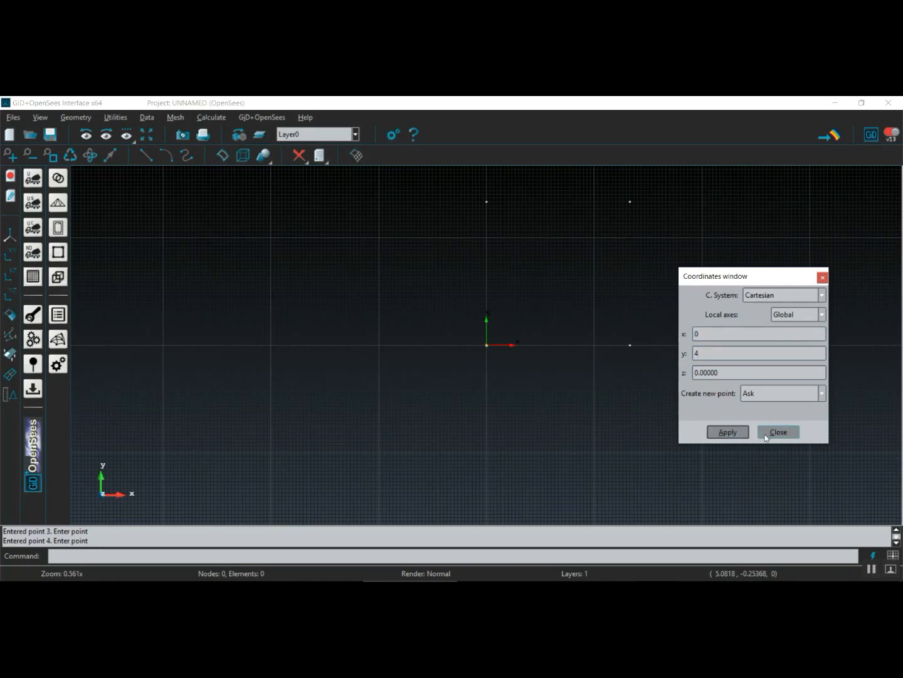
{"action": "key", "text": "Escape"}
Connect the four base points with straight lines into a closed square outline.
{"action": "left_click_drag", "start_coordinate": [598, 450], "coordinate": [351, 386], "text": "shift"}
{"action": "right_click_drag", "start_coordinate": [584, 393], "coordinate": [339, 443], "text": "shift"}
{"action": "scroll", "coordinate": [339, 443], "scroll_direction": "down", "scroll_amount": 4}
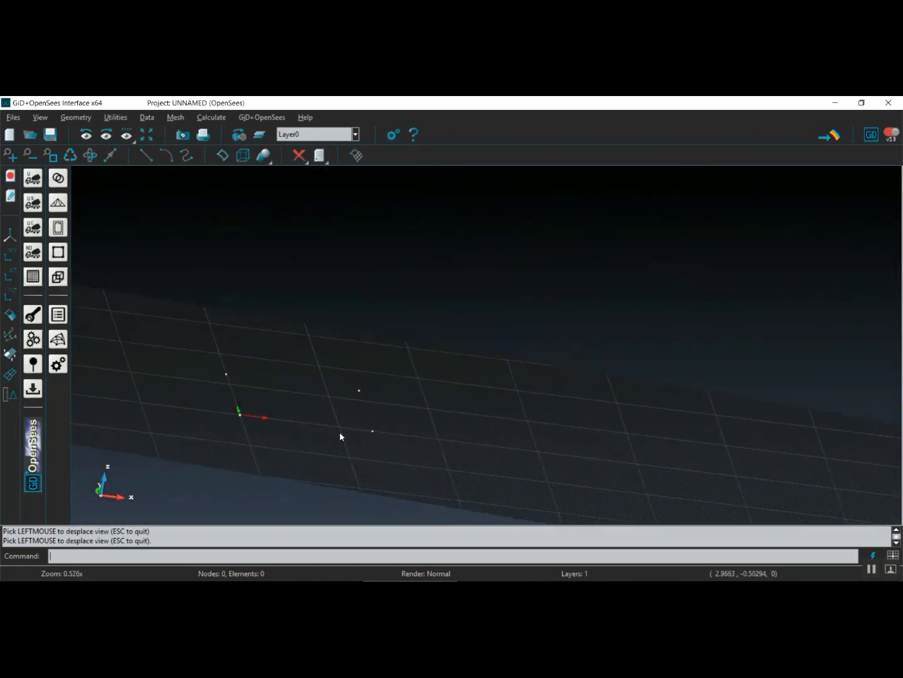
{"action": "left_click", "coordinate": [145, 155]}
{"action": "left_click", "coordinate": [259, 433]}
{"action": "left_click", "coordinate": [358, 447]}
{"action": "left_click", "coordinate": [349, 416]}
{"action": "left_click", "coordinate": [249, 403]}
{"action": "left_click", "coordinate": [259, 433]}
{"action": "key", "text": "Escape"}
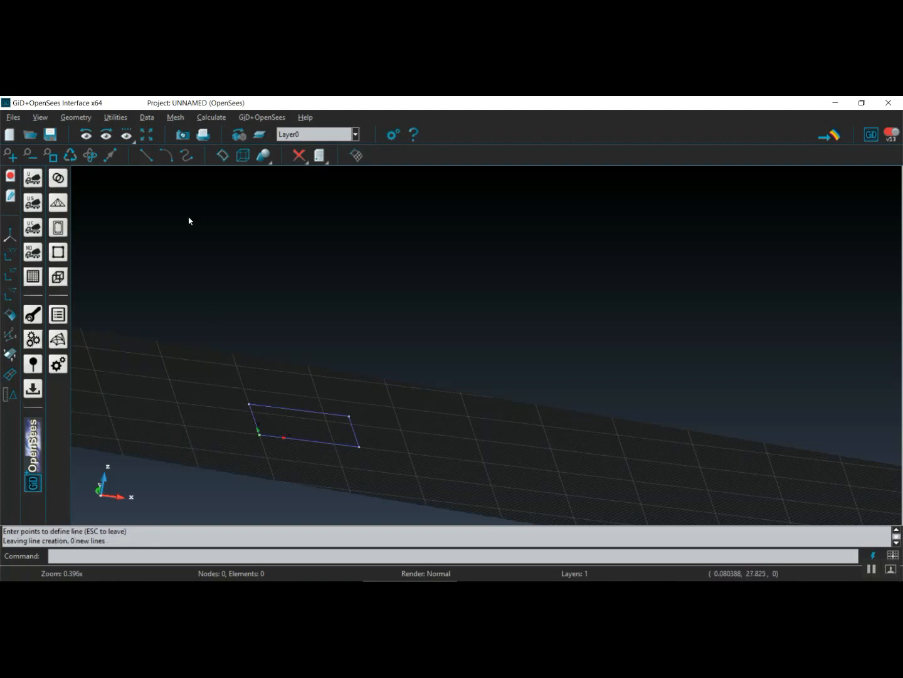
Create a NURBS surface bounded by the four lines of the square outline.
{"action": "left_click", "coordinate": [222, 155]}
{"action": "left_click", "coordinate": [224, 341]}
{"action": "left_click", "coordinate": [386, 482]}
{"action": "key", "text": "Escape"}
{"action": "key", "text": "Escape"}
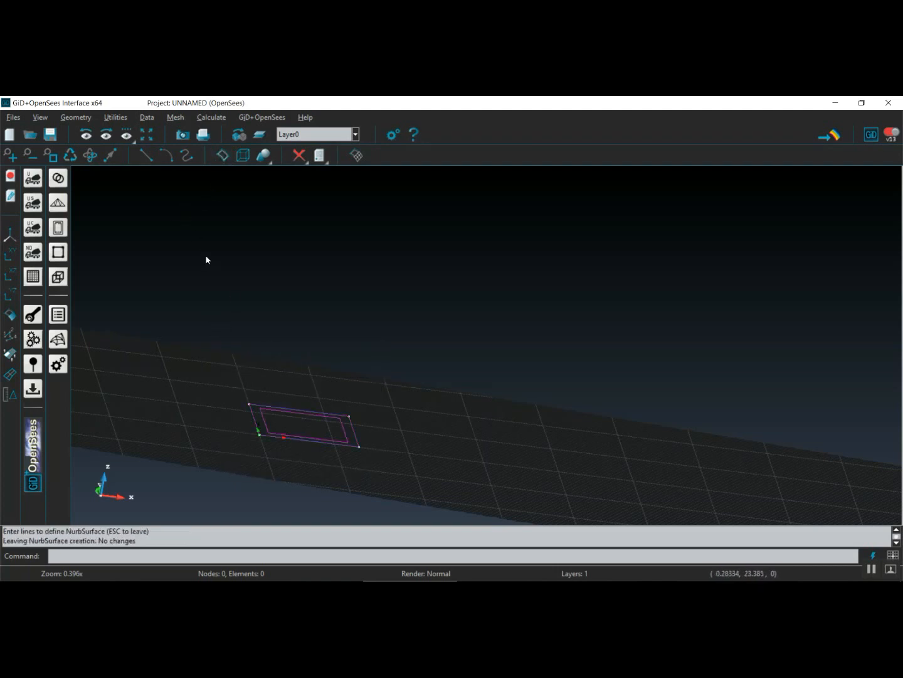
Set up a translation copy for surfaces with extrusion into volumes.
{"action": "left_click", "coordinate": [113, 118]}
{"action": "left_click", "coordinate": [144, 201]}
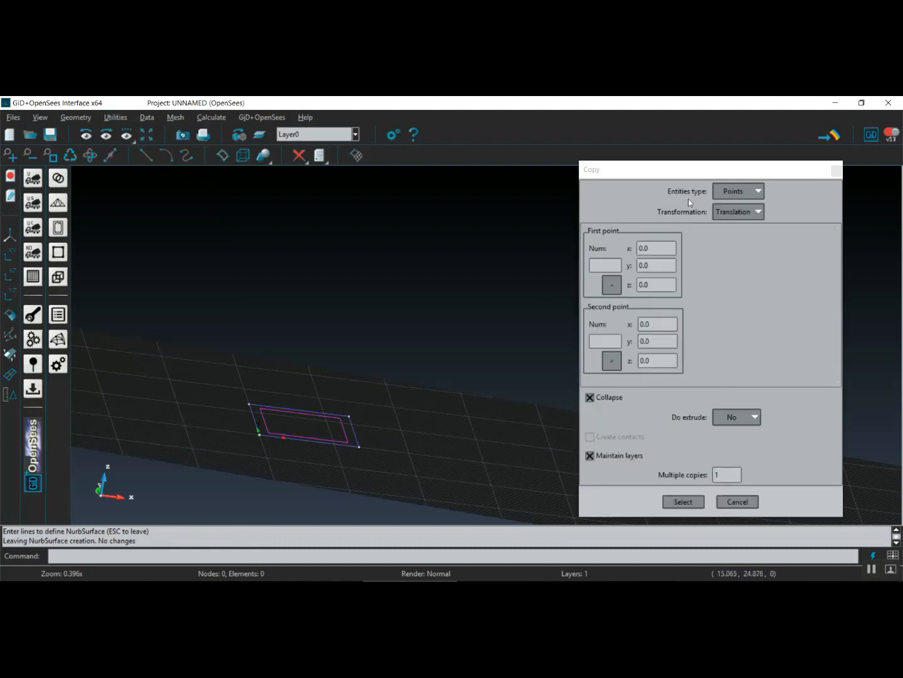
{"action": "left_click", "coordinate": [736, 193]}
{"action": "left_click", "coordinate": [734, 224]}
{"action": "left_click", "coordinate": [737, 417]}
{"action": "left_click", "coordinate": [736, 461]}
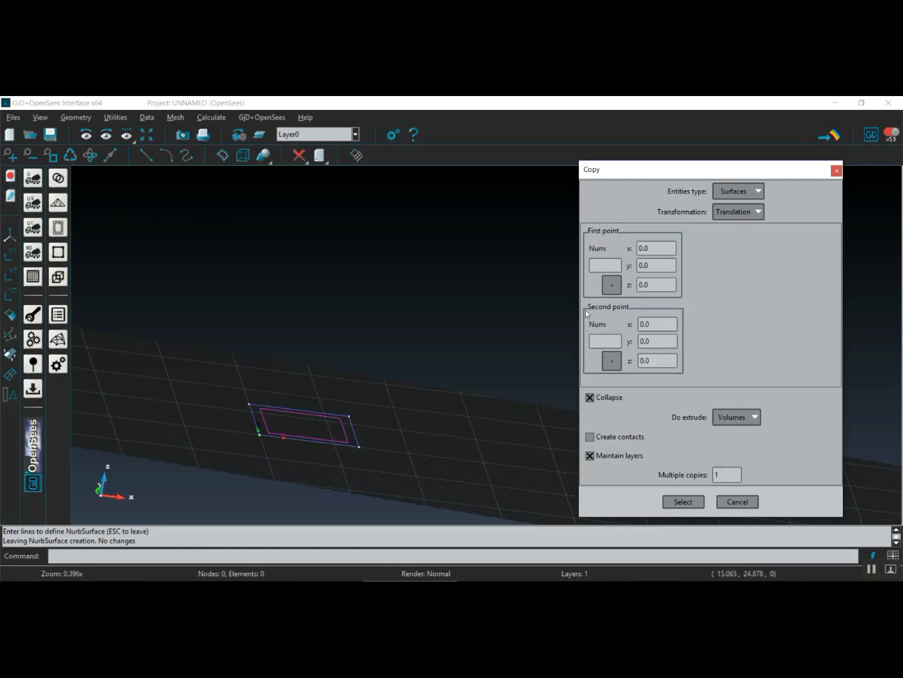
Extrude the base surface into a volume by copying it from the origin to z = 12.
{"action": "left_click", "coordinate": [607, 287]}
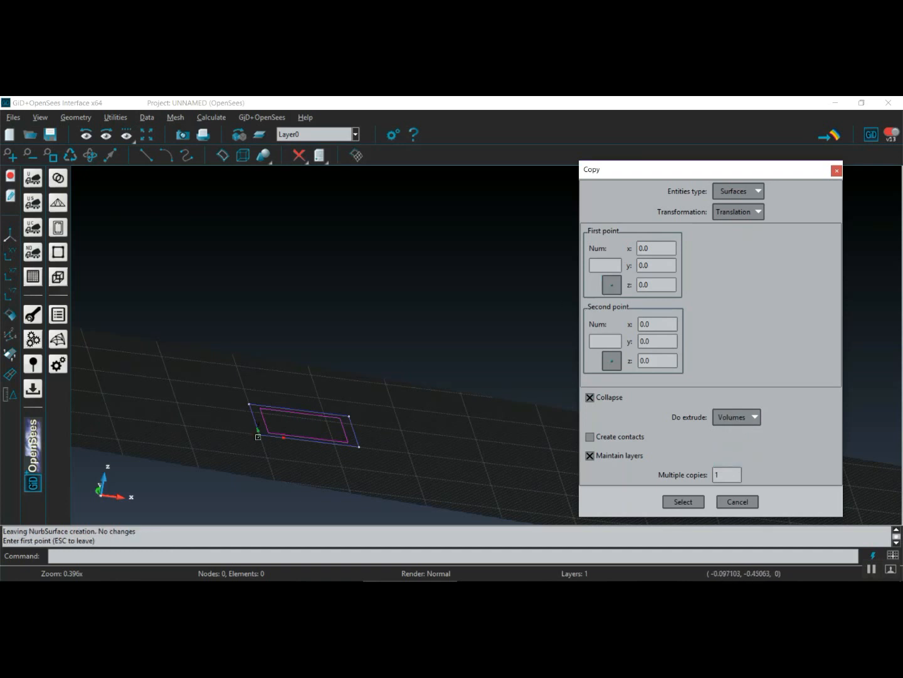
{"action": "left_click", "coordinate": [258, 434]}
{"action": "left_click", "coordinate": [659, 361]}
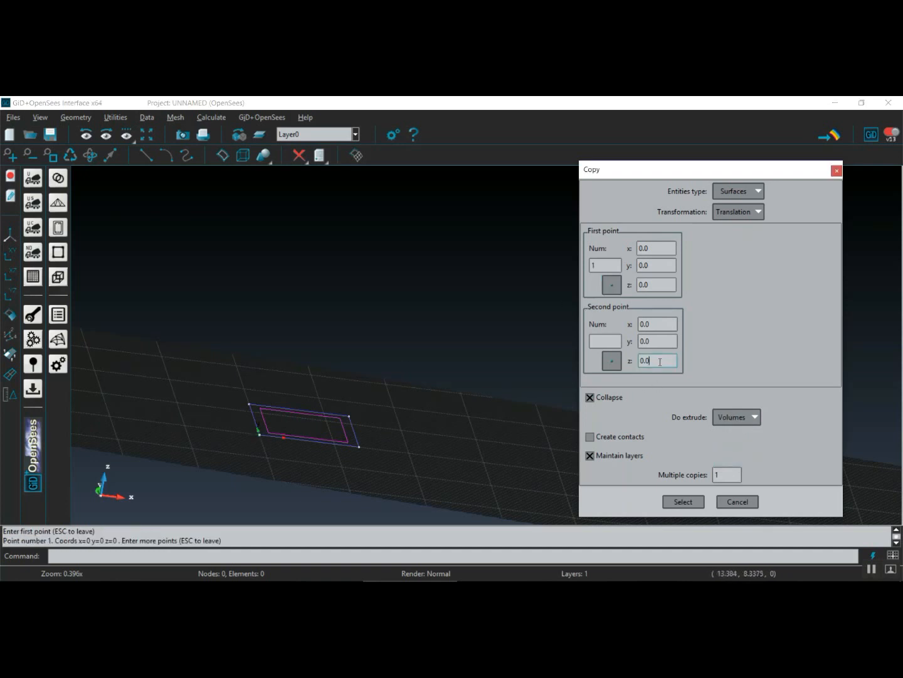
{"action": "type", "text": "12"}
{"action": "left_click", "coordinate": [683, 501]}
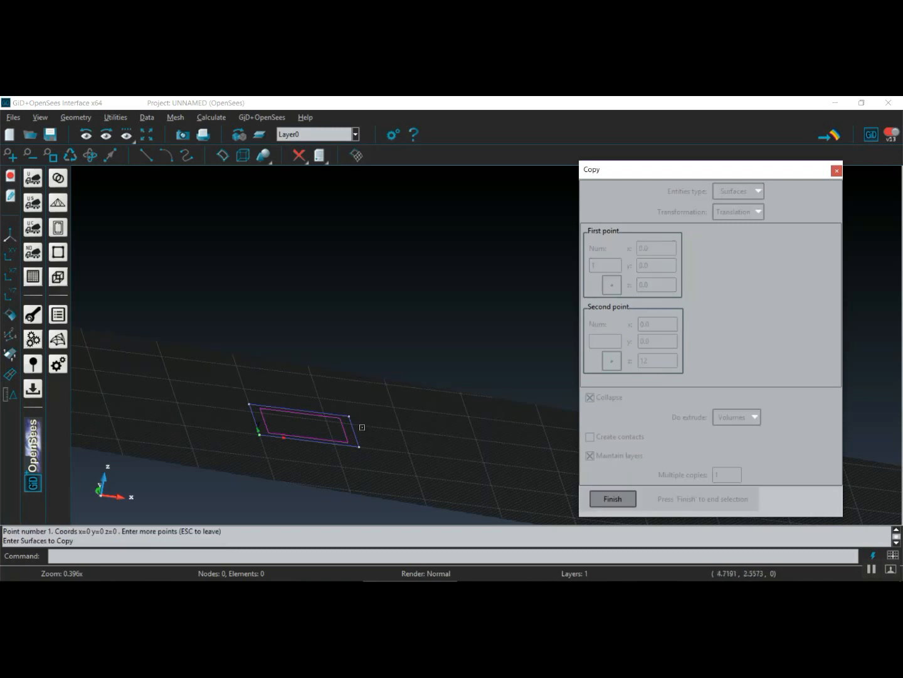
{"action": "left_click", "coordinate": [337, 420]}
{"action": "key", "text": "Escape"}
Extrude the column's top surface into a second volume from its corner at z = 12 to z = 13, and finish copying.
{"action": "scroll", "coordinate": [350, 420], "scroll_direction": "down", "scroll_amount": 2}
{"action": "scroll", "coordinate": [379, 387], "scroll_direction": "down", "scroll_amount": 1}
{"action": "middle_click_drag", "start_coordinate": [434, 359], "coordinate": [408, 381]}
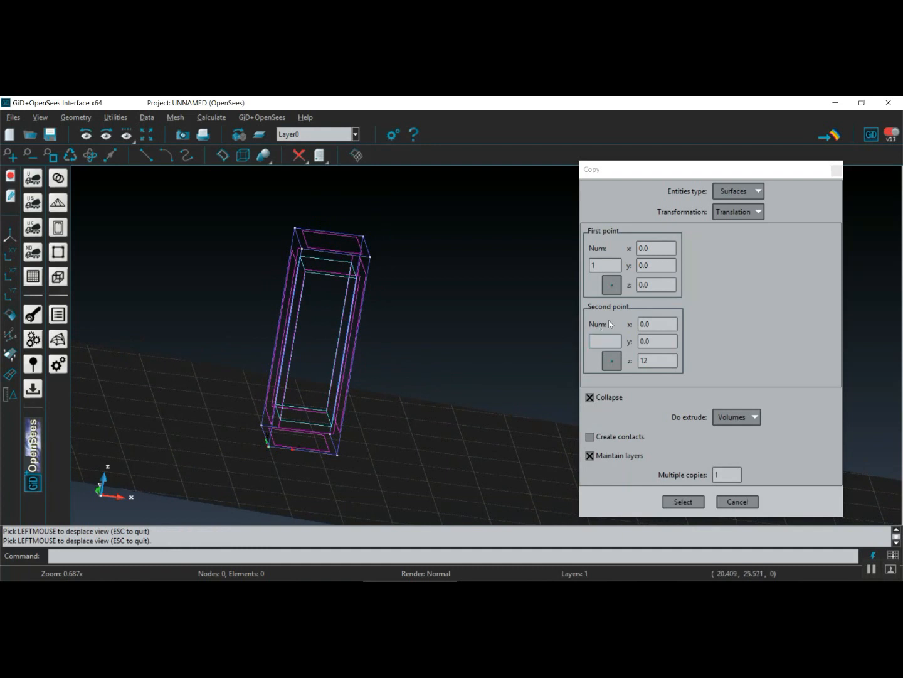
{"action": "left_click", "coordinate": [612, 286]}
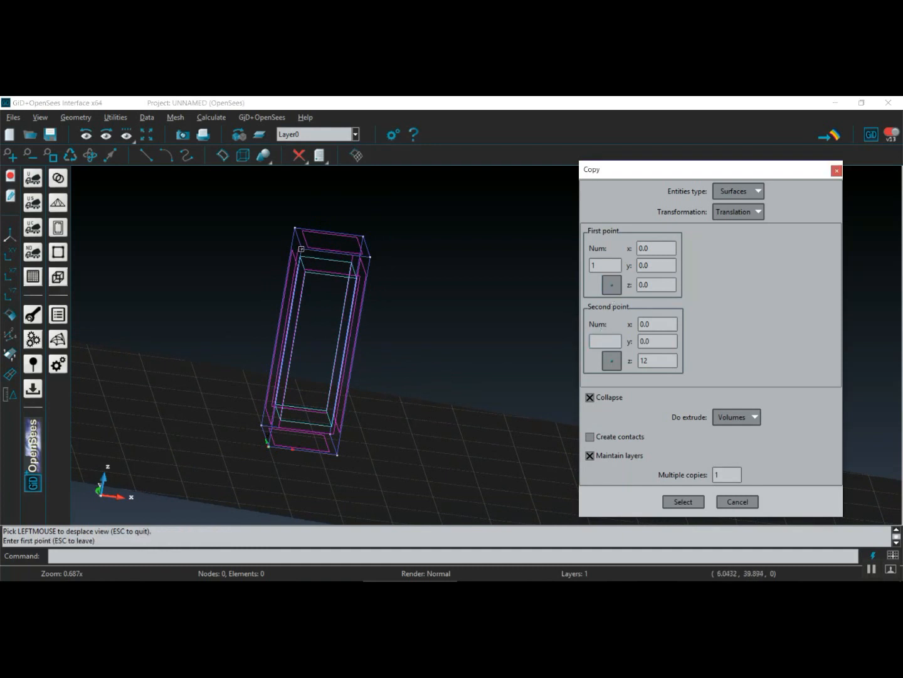
{"action": "left_click", "coordinate": [301, 249]}
{"action": "double_click", "coordinate": [658, 360]}
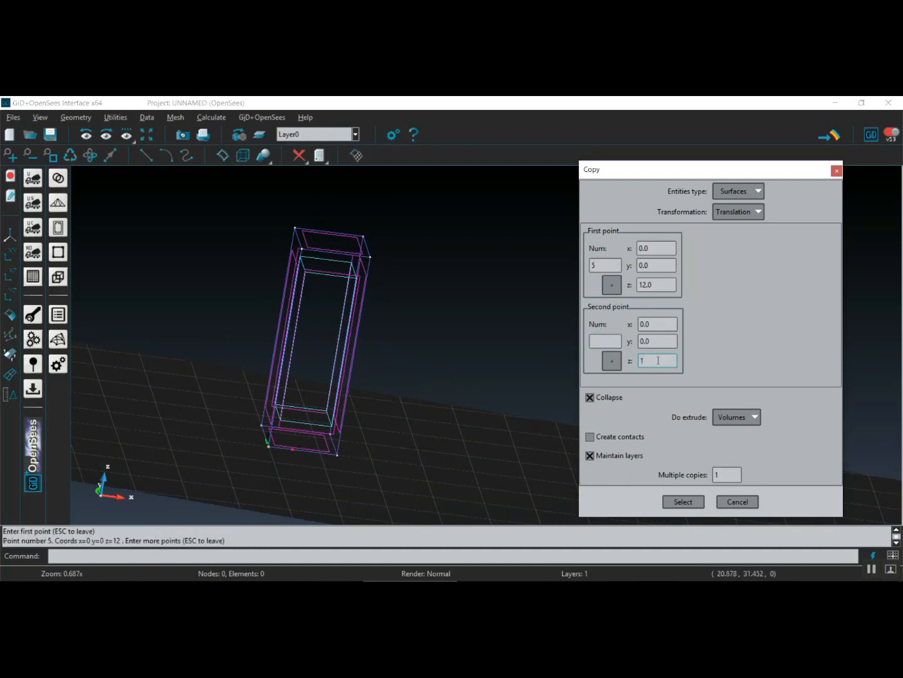
{"action": "type", "text": "13"}
{"action": "left_click", "coordinate": [673, 502]}
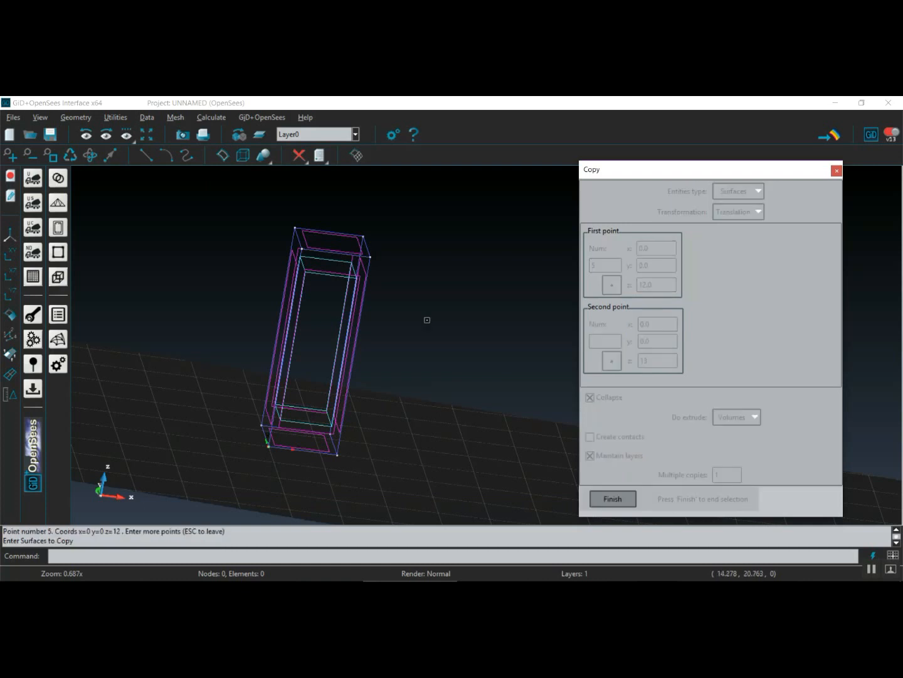
{"action": "left_click", "coordinate": [357, 240]}
{"action": "left_click", "coordinate": [612, 500]}
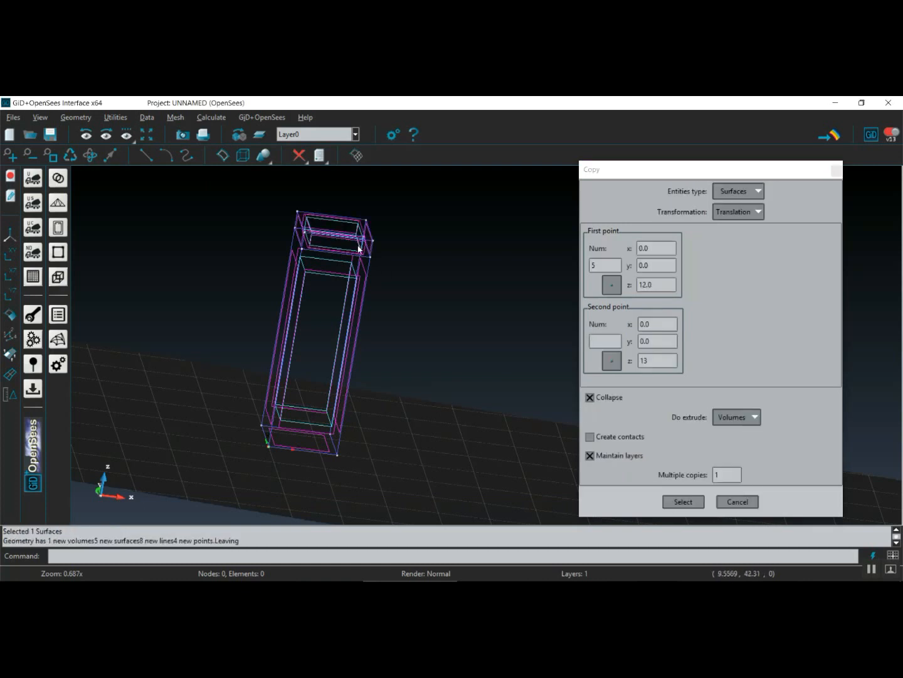
{"action": "left_click", "coordinate": [737, 502]}
Create a point at x = 10, y = 0, z = 13 for the middle of the arch.
{"action": "left_click_drag", "start_coordinate": [329, 261], "coordinate": [364, 357]}
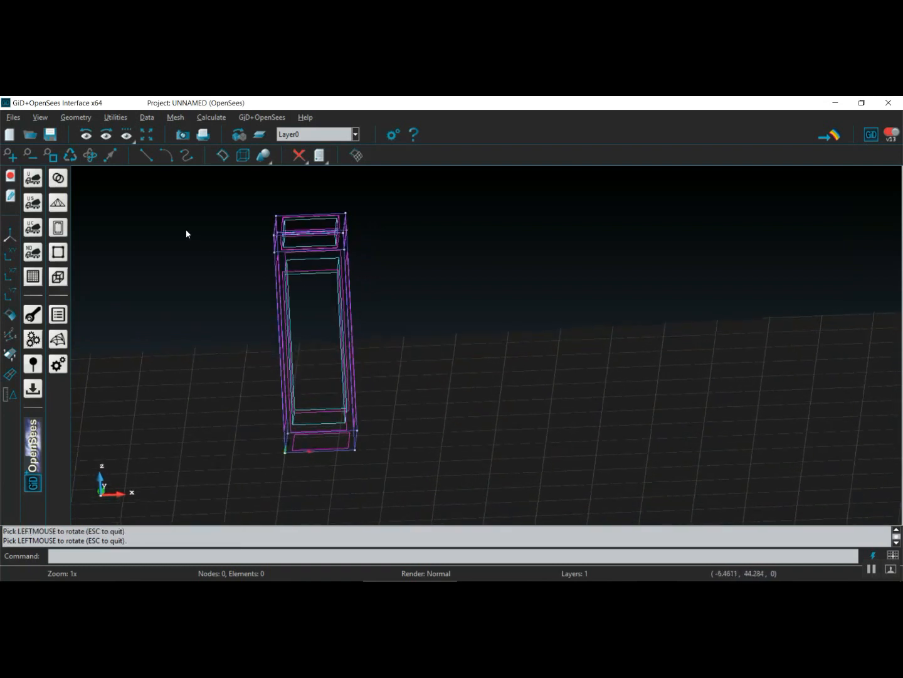
{"action": "left_click", "coordinate": [76, 117]}
{"action": "mouse_move", "coordinate": [114, 151]}
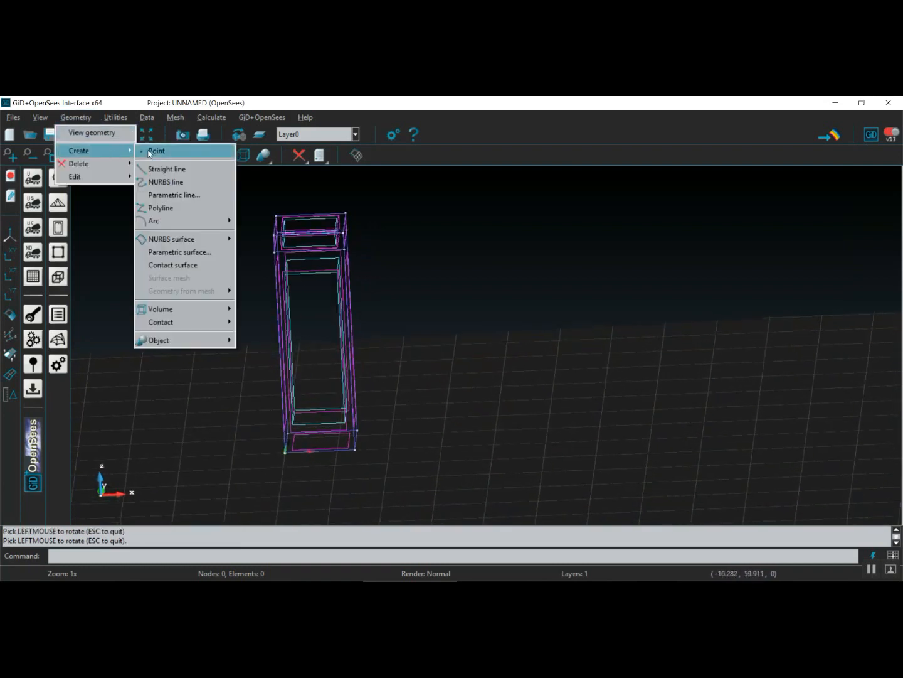
{"action": "left_click", "coordinate": [149, 153]}
{"action": "left_click", "coordinate": [116, 118]}
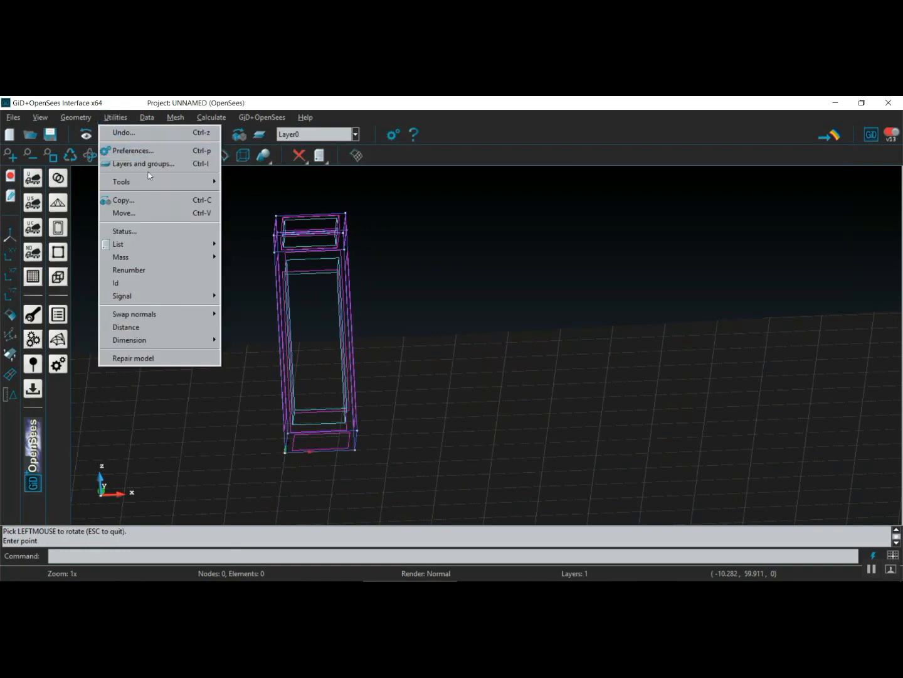
{"action": "mouse_move", "coordinate": [192, 181]}
{"action": "left_click", "coordinate": [261, 231]}
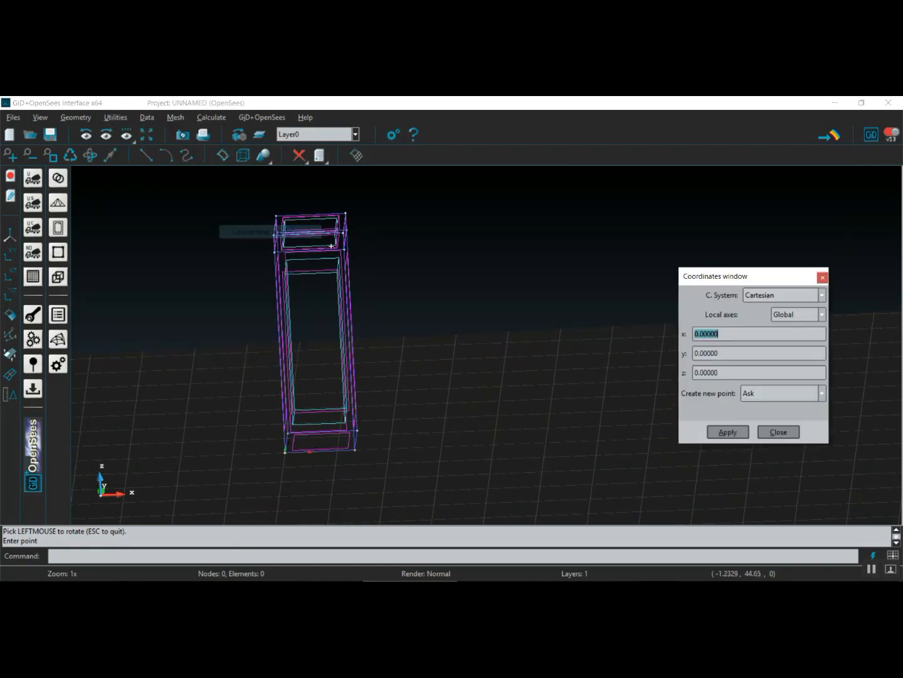
{"action": "type", "text": "10"}
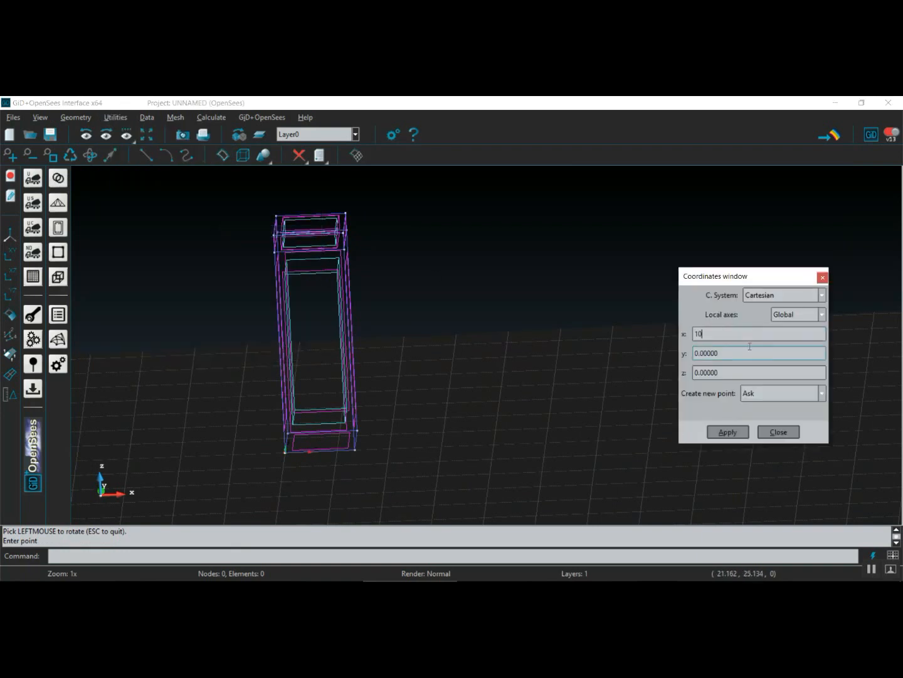
{"action": "left_click", "coordinate": [736, 373]}
{"action": "type", "text": "13"}
{"action": "left_click", "coordinate": [731, 431]}
Create another point at x = 16 for the far end of the arch and finish point creation.
{"action": "left_click", "coordinate": [715, 337]}
{"action": "type", "text": "16"}
{"action": "left_click", "coordinate": [717, 372]}
{"action": "left_click", "coordinate": [727, 432]}
{"action": "left_click", "coordinate": [776, 432]}
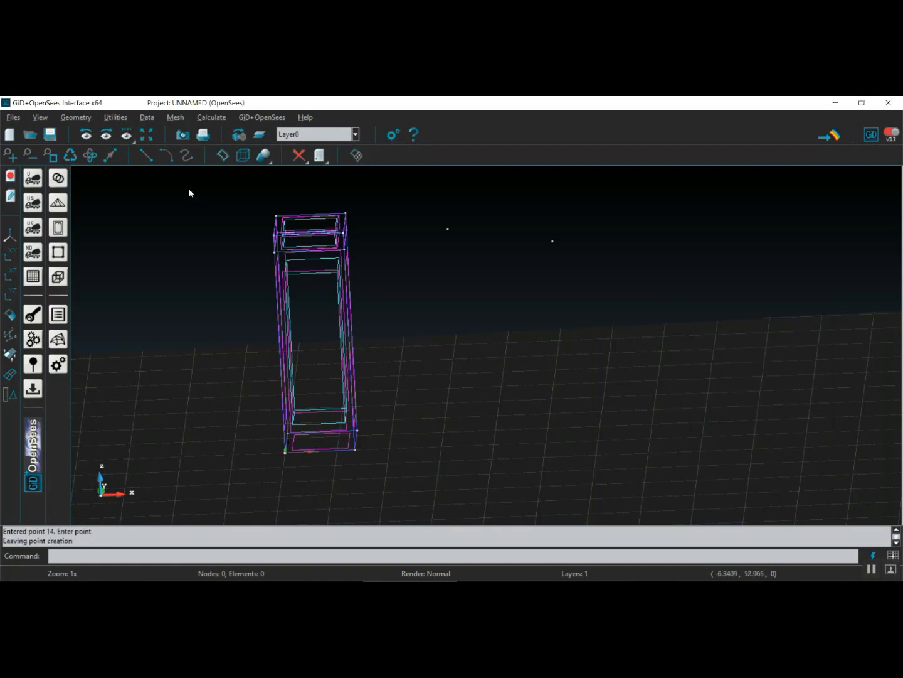
Draw a three-point arc from the column corner at (4, 0, 12) through the x = 10 point to the x = 16 point.
{"action": "left_click", "coordinate": [167, 161]}
{"action": "left_click_drag", "start_coordinate": [325, 275], "coordinate": [392, 315], "text": "shift"}
{"action": "key", "text": "ctrl+a"}
{"action": "left_click", "coordinate": [336, 246]}
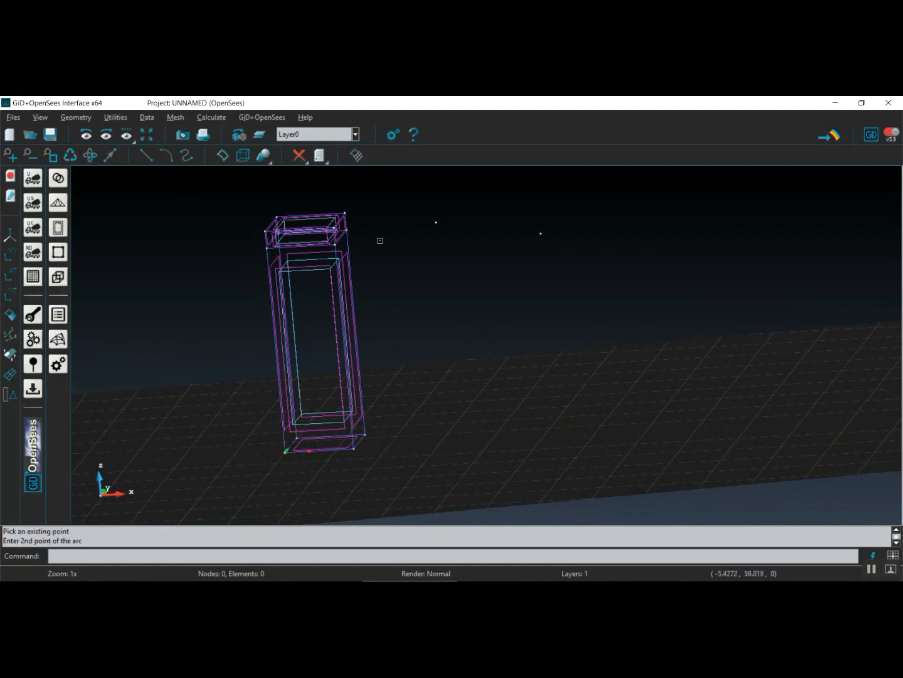
{"action": "left_click", "coordinate": [436, 223]}
{"action": "left_click", "coordinate": [540, 234]}
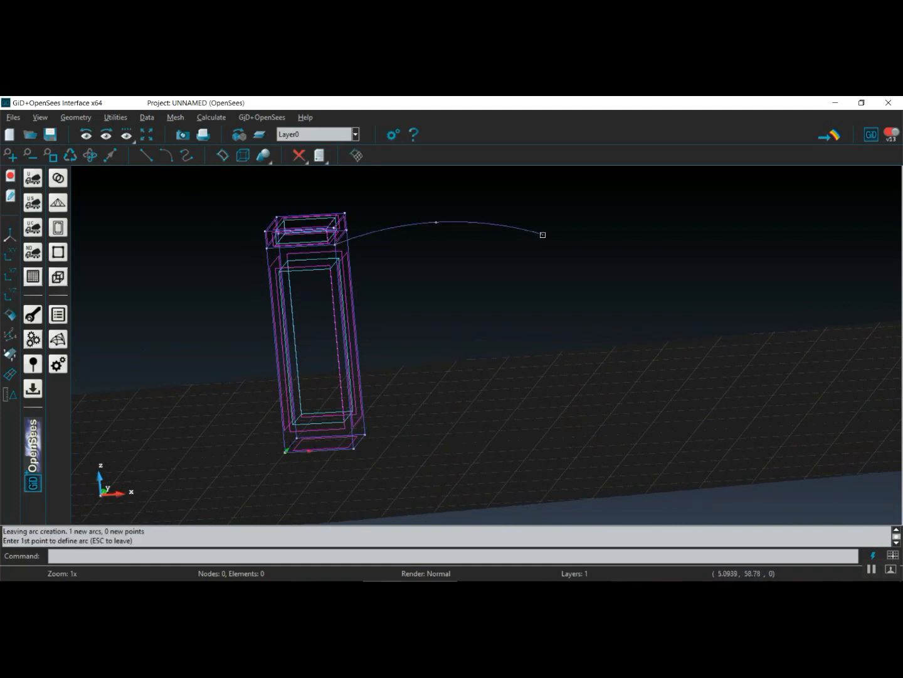
{"action": "key", "text": "Escape"}
Copy the arc upward as a line by translation from point (4, 0, 12) to point (4, 0, 13), without extrusion.
{"action": "left_click", "coordinate": [116, 117]}
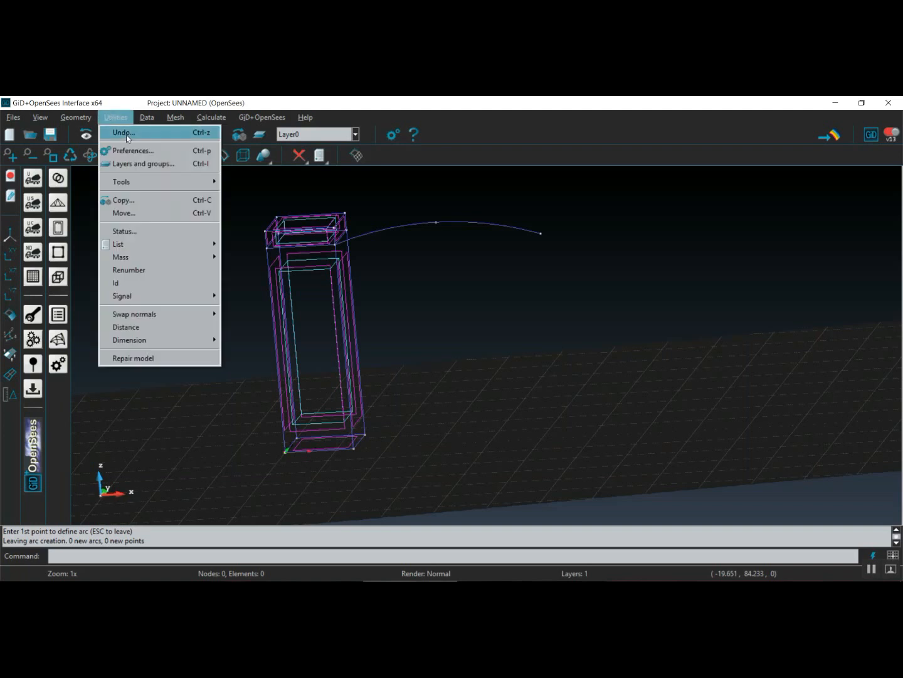
{"action": "left_click", "coordinate": [138, 200]}
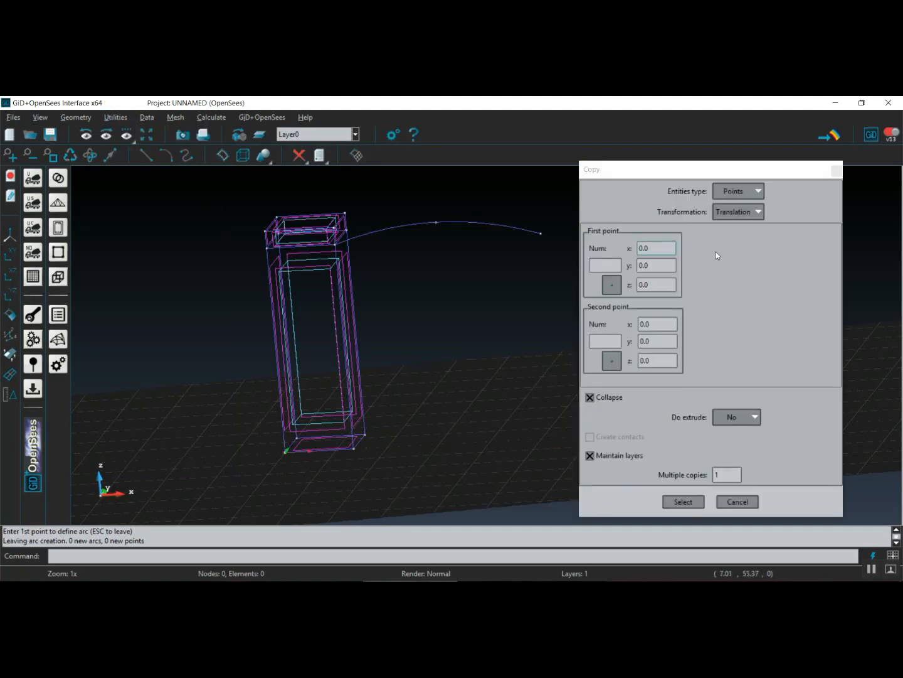
{"action": "left_click", "coordinate": [736, 190]}
{"action": "left_click", "coordinate": [731, 219]}
{"action": "left_click", "coordinate": [606, 286]}
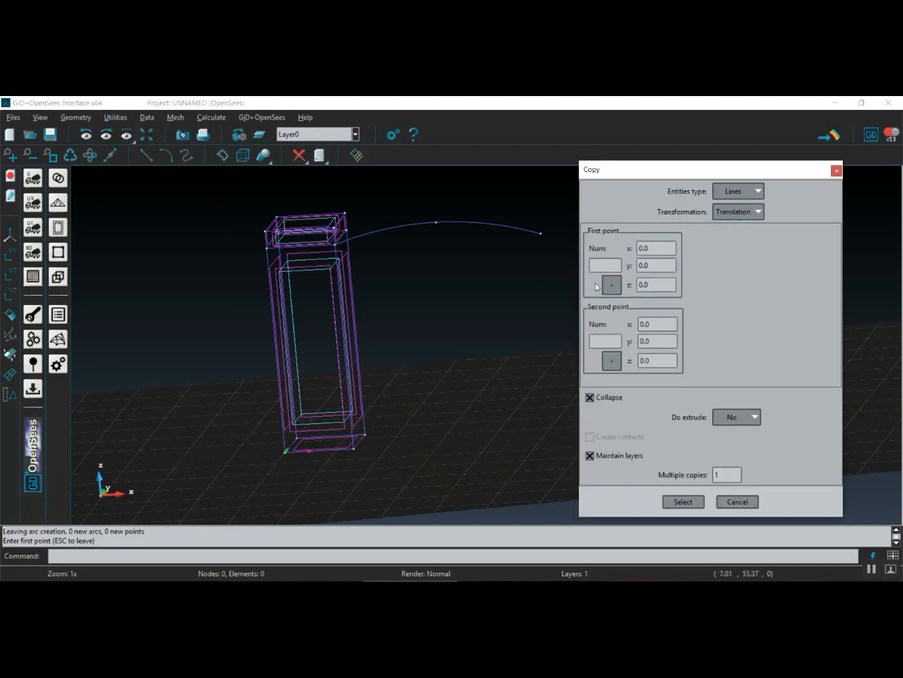
{"action": "left_click", "coordinate": [332, 245]}
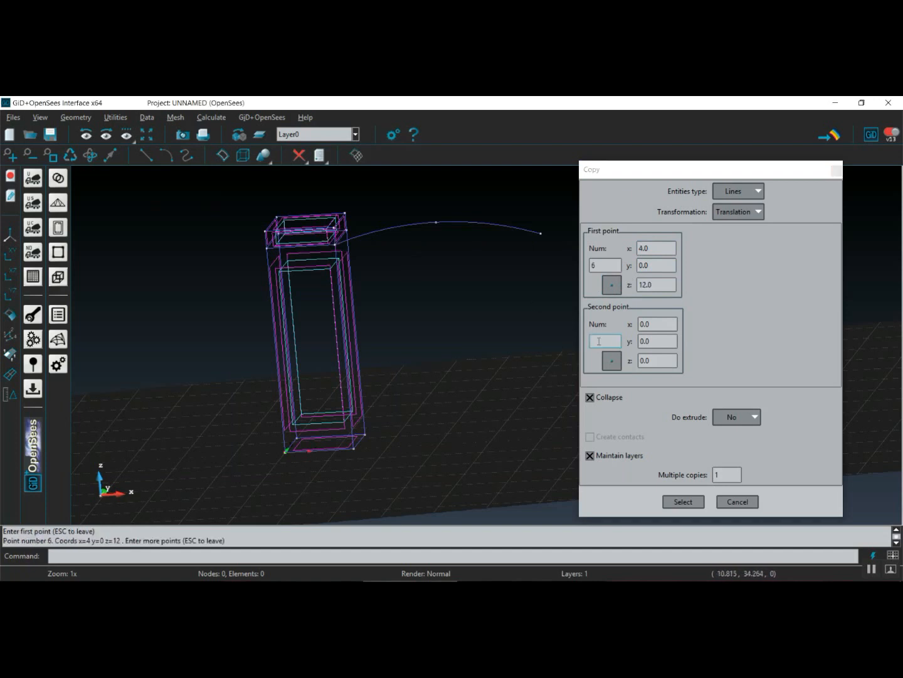
{"action": "left_click", "coordinate": [332, 225]}
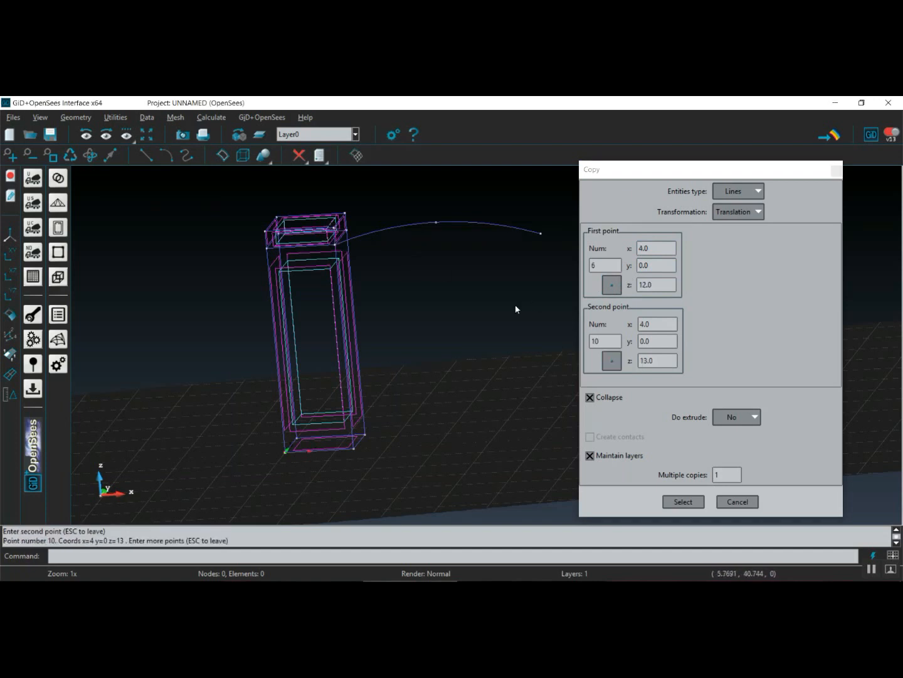
{"action": "left_click", "coordinate": [691, 498]}
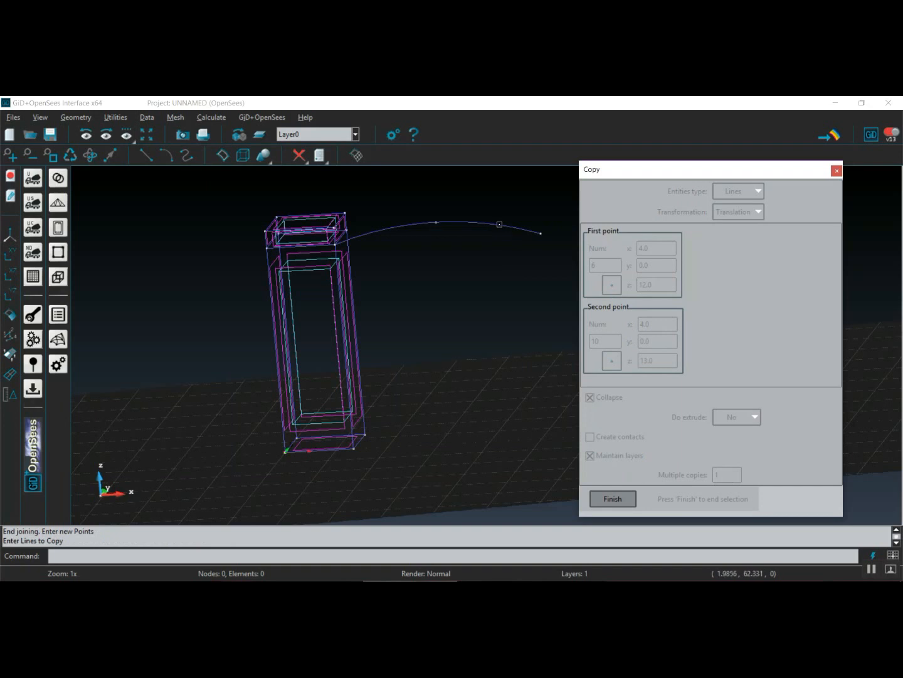
{"action": "left_click", "coordinate": [499, 224]}
{"action": "key", "text": "Escape"}
Draw a straight line joining the far end points of the two arcs.
{"action": "middle_click_drag", "start_coordinate": [474, 248], "coordinate": [415, 270]}
{"action": "left_click", "coordinate": [151, 155]}
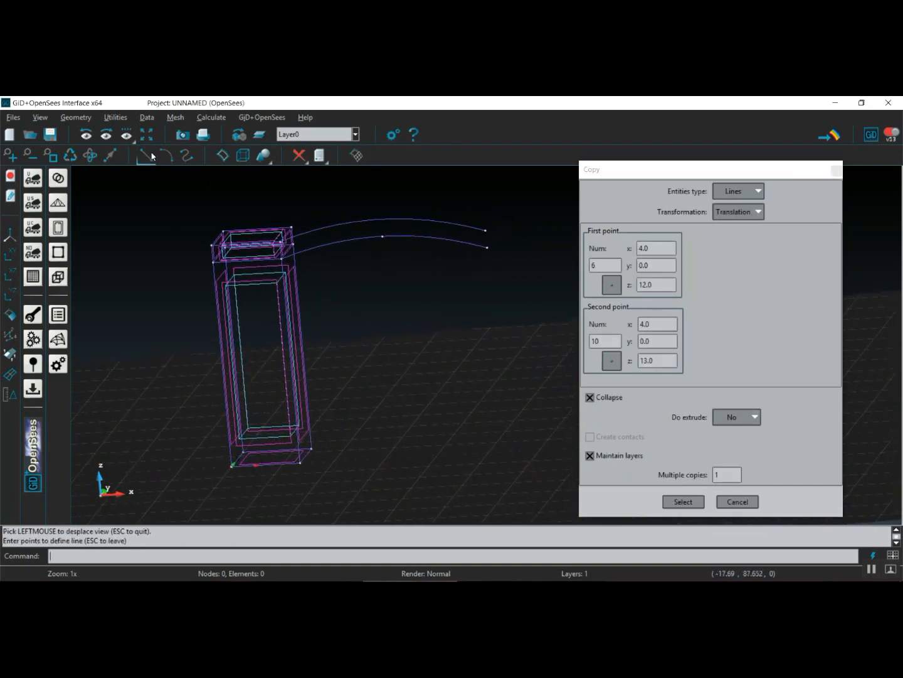
{"action": "key", "text": "ctrl+a"}
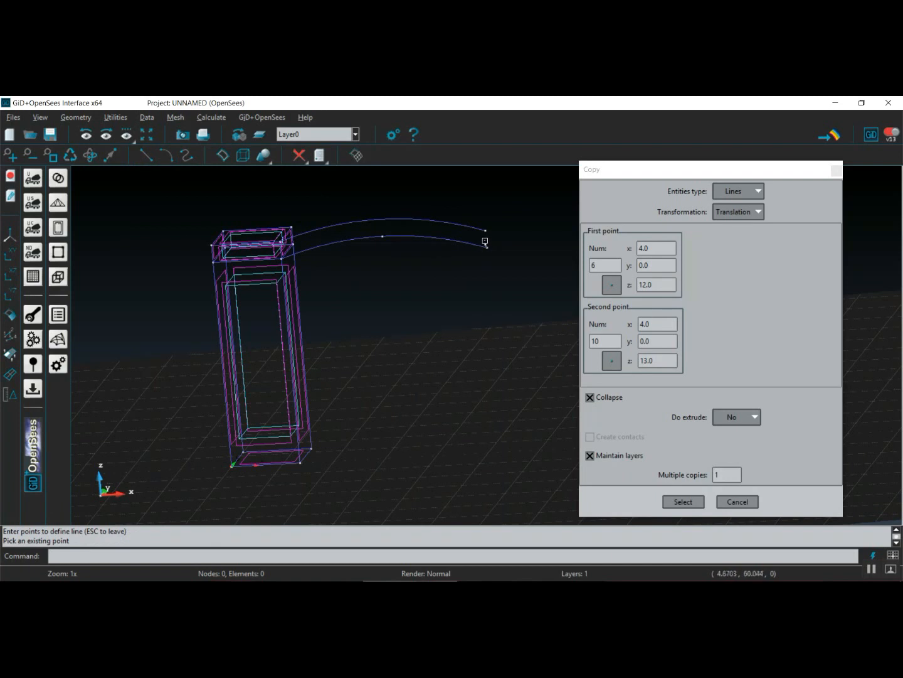
{"action": "key", "text": "Escape"}
Create a NURBS surface bounded by the two arcs and their end lines.
{"action": "left_click", "coordinate": [222, 157]}
{"action": "left_click", "coordinate": [376, 217]}
{"action": "left_click_drag", "start_coordinate": [387, 200], "coordinate": [497, 260]}
{"action": "key", "text": "Escape"}
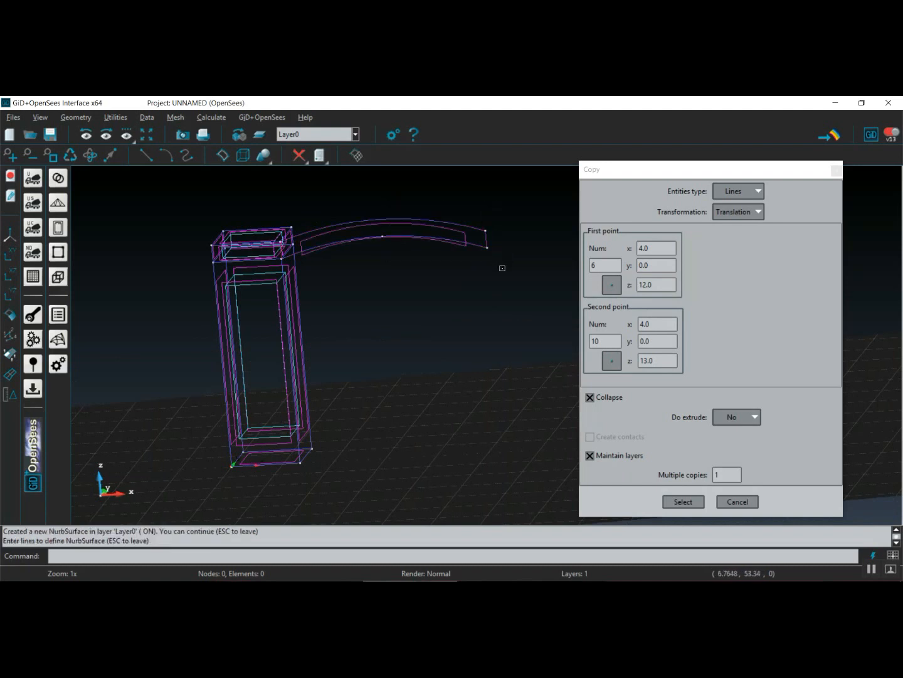
Copy the arched surface by translation from point (4, 0, 12) to point (4, 4, 12), extruding it into a volume.
{"action": "left_click", "coordinate": [738, 191]}
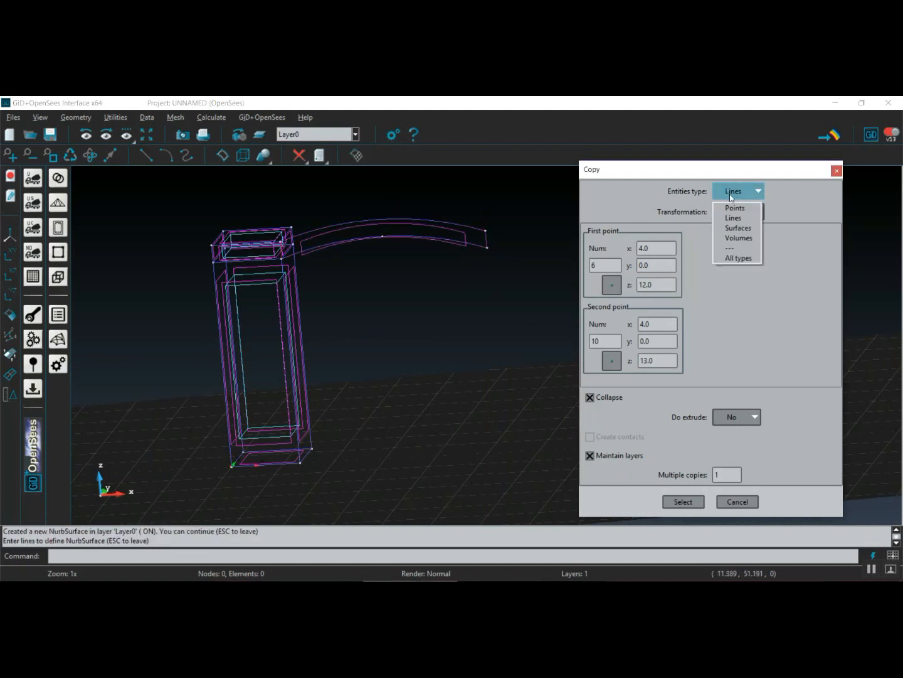
{"action": "left_click", "coordinate": [736, 228]}
{"action": "left_click", "coordinate": [725, 414]}
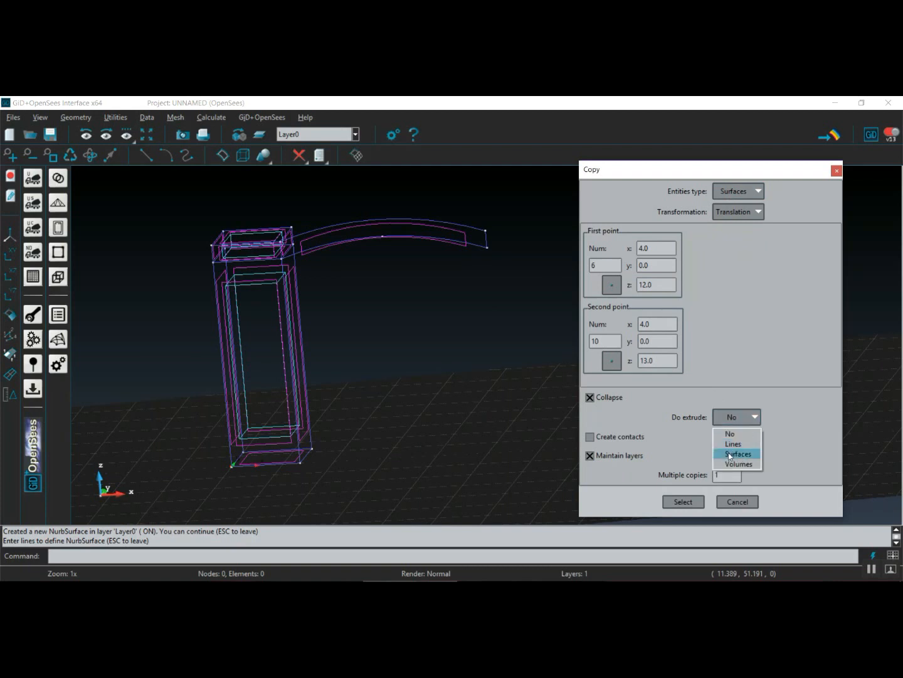
{"action": "left_click", "coordinate": [732, 463]}
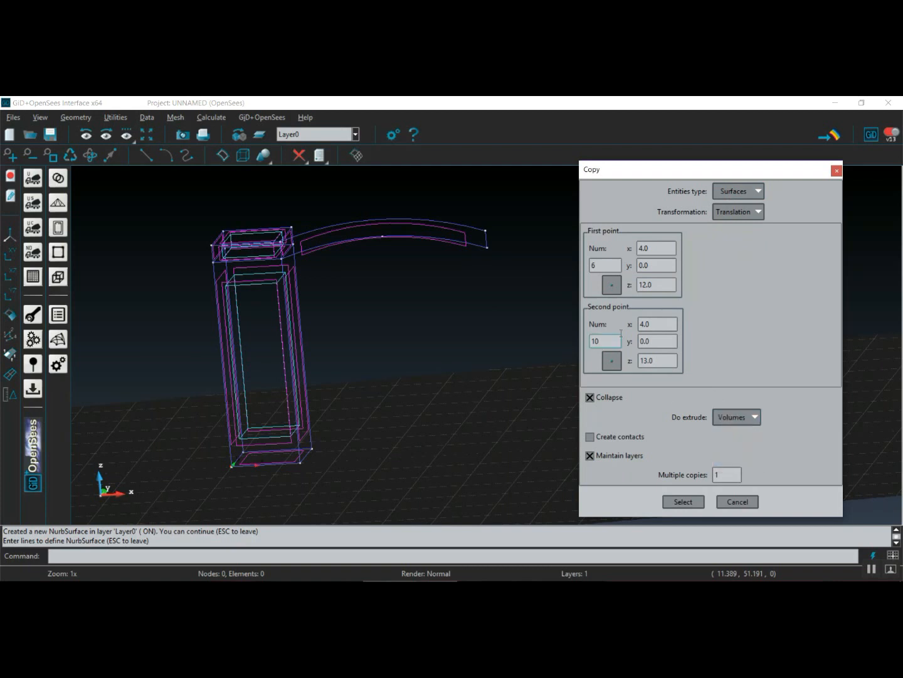
{"action": "left_click", "coordinate": [612, 288]}
{"action": "left_click", "coordinate": [284, 263]}
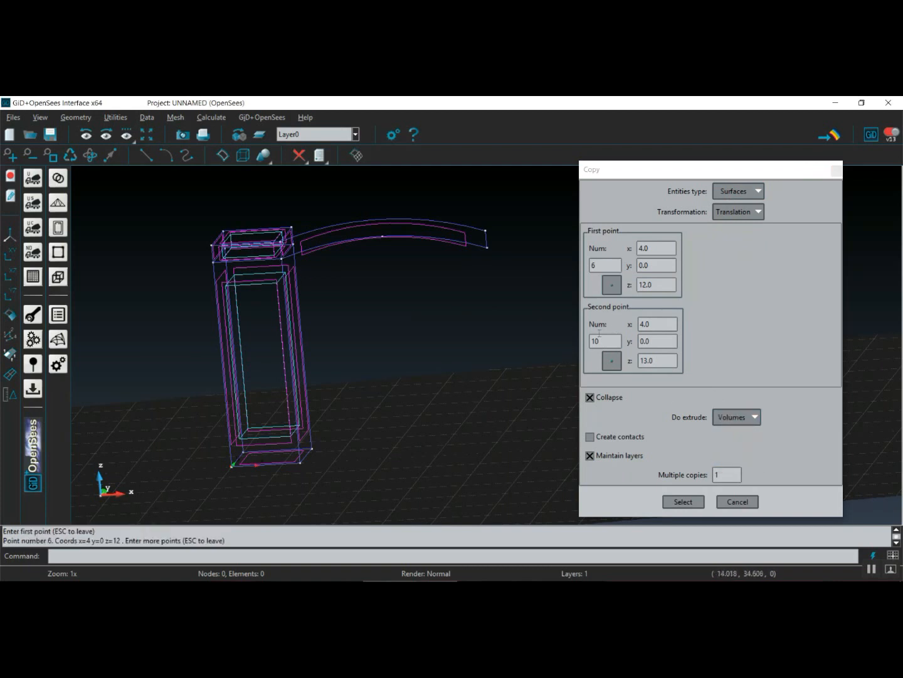
{"action": "left_click", "coordinate": [612, 360]}
{"action": "left_click", "coordinate": [292, 244]}
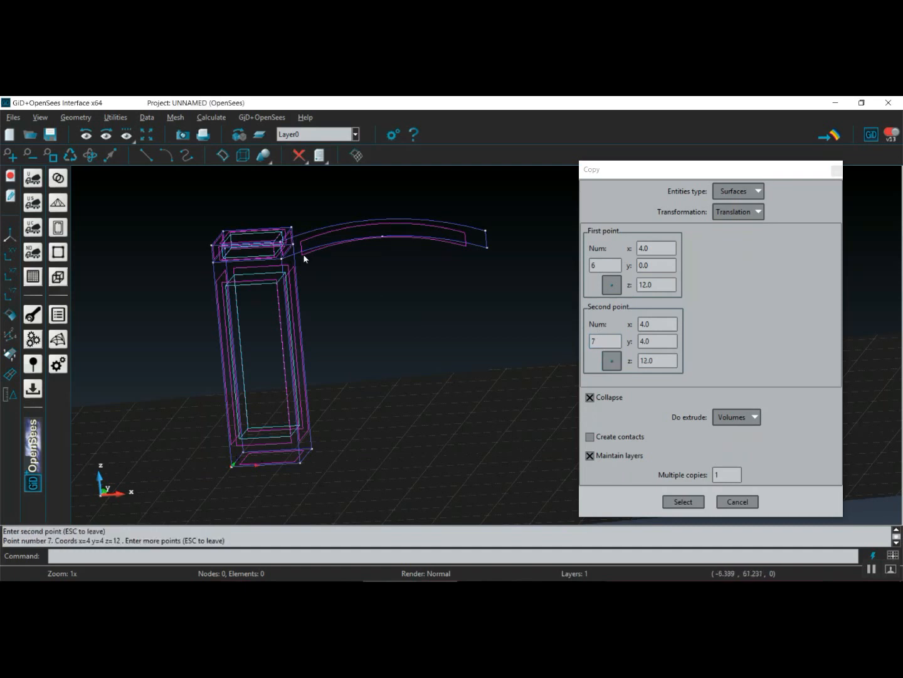
{"action": "left_click", "coordinate": [684, 501]}
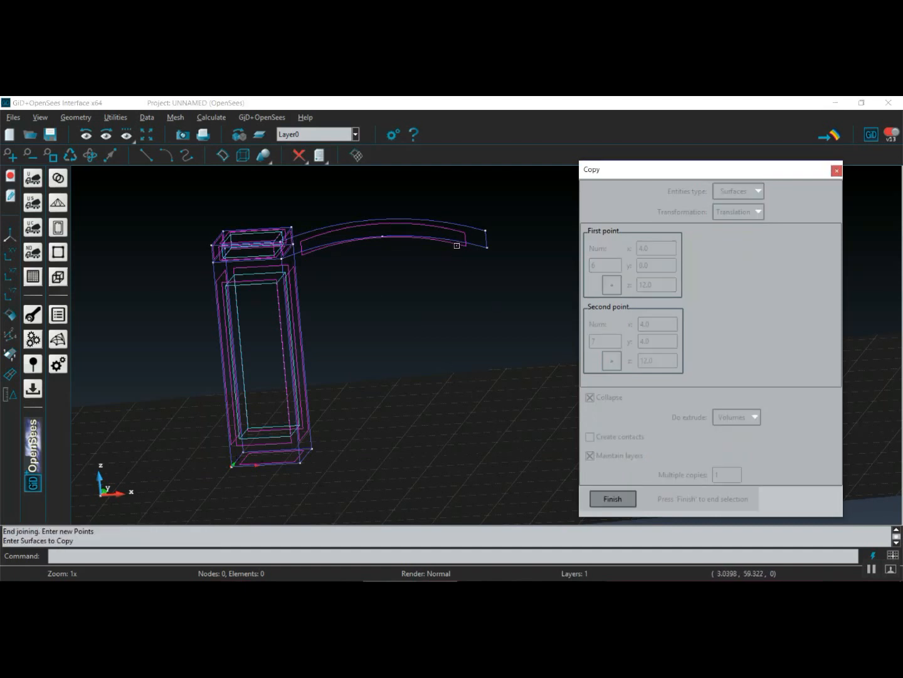
{"action": "left_click", "coordinate": [461, 245]}
{"action": "key", "text": "Escape"}
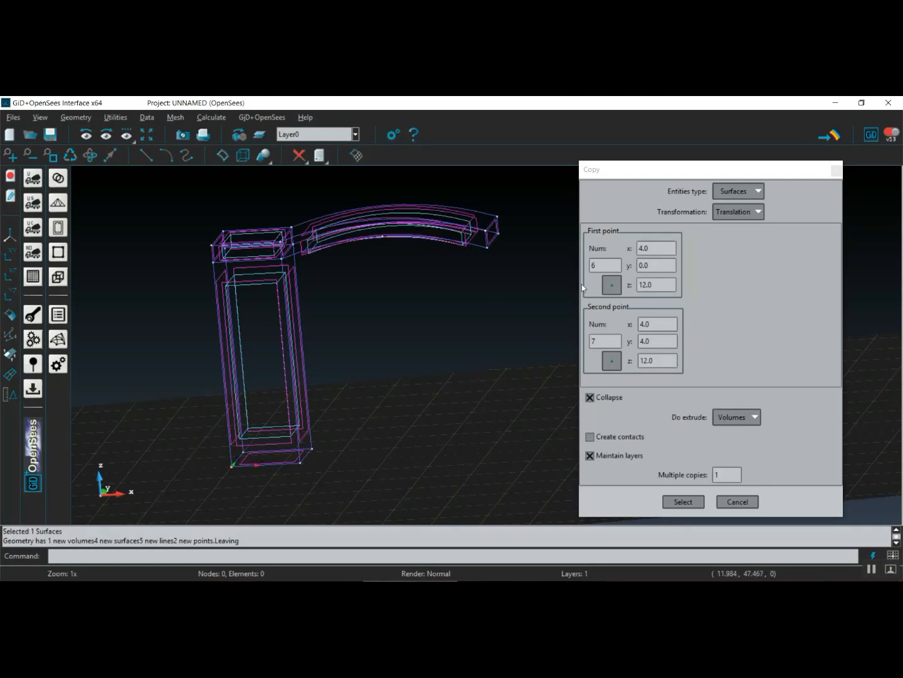
Extrude the arch's far end surface into a volume by translation from point (16, 0, 12) to (20, 0, 12).
{"action": "left_click", "coordinate": [611, 285]}
{"action": "left_click", "coordinate": [488, 248]}
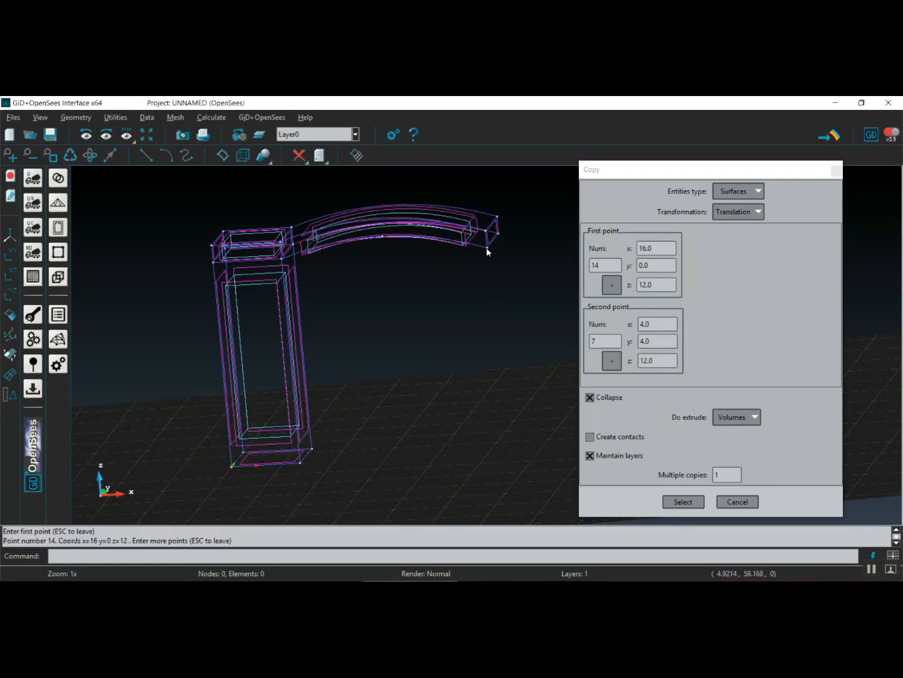
{"action": "double_click", "coordinate": [657, 324]}
{"action": "type", "text": "20"}
{"action": "left_click", "coordinate": [655, 343]}
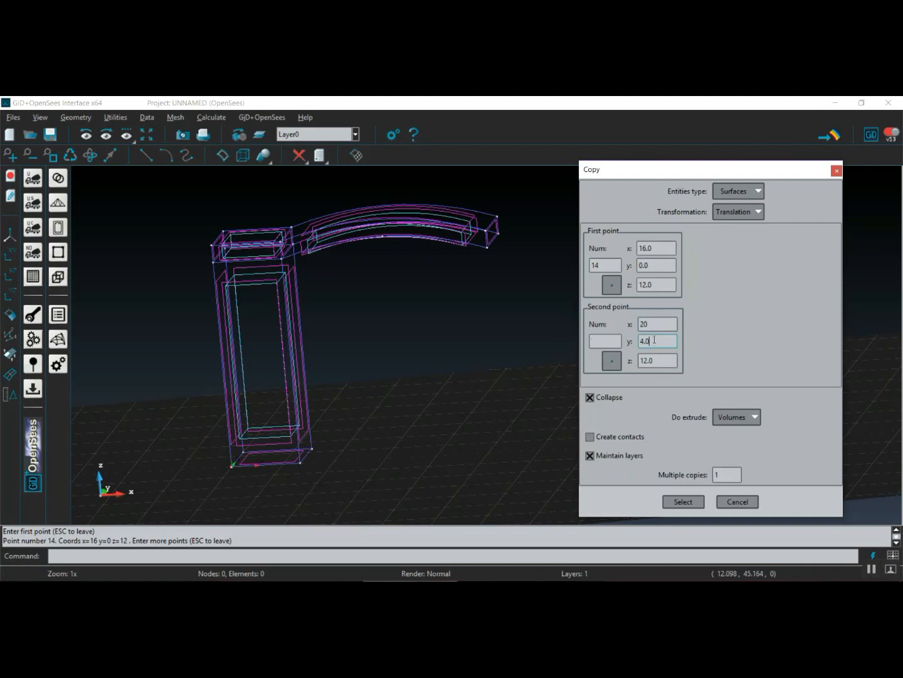
{"action": "left_click", "coordinate": [658, 358]}
{"action": "left_click", "coordinate": [679, 499]}
{"action": "left_click", "coordinate": [489, 240]}
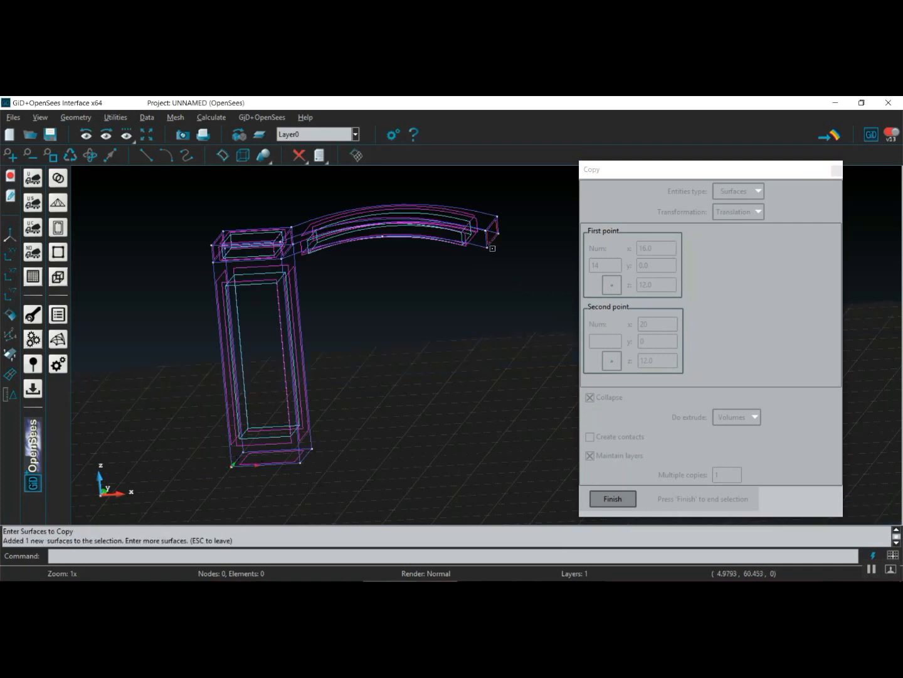
{"action": "key", "text": "Escape"}
Extrude the bottom surface of the new end block into a volume from point (16, 0, 12) down to (16, 0, 10).
{"action": "middle_click_drag", "start_coordinate": [500, 305], "coordinate": [448, 326]}
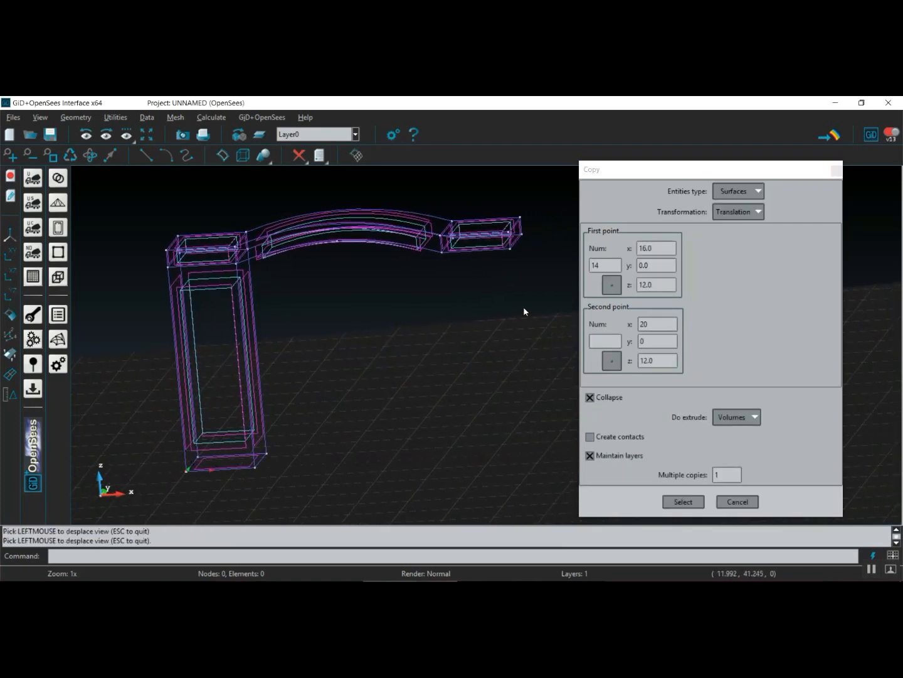
{"action": "left_click", "coordinate": [612, 285]}
{"action": "left_click", "coordinate": [441, 252]}
{"action": "left_click", "coordinate": [652, 323]}
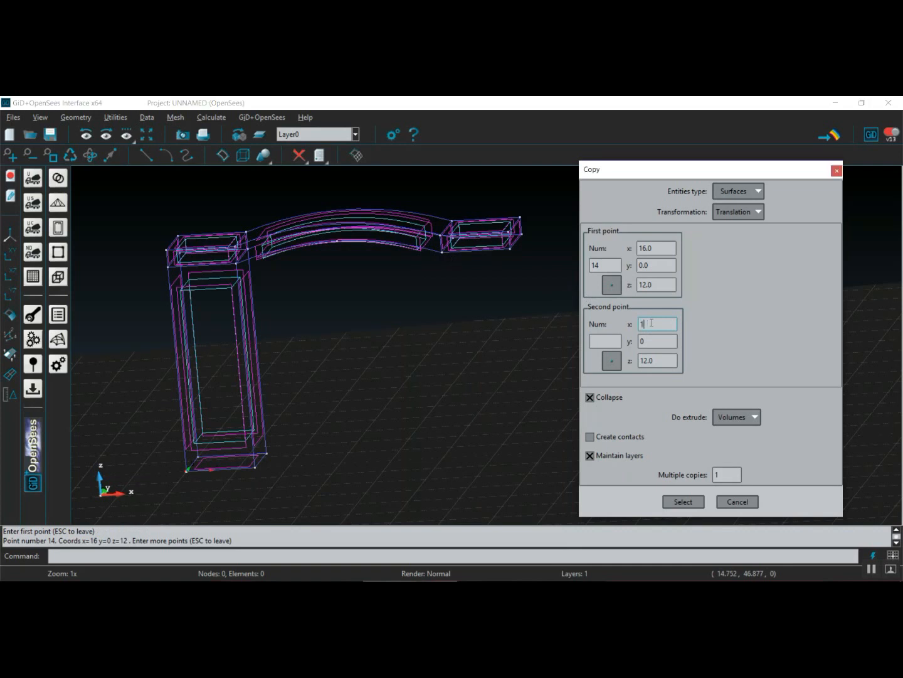
{"action": "left_click", "coordinate": [658, 354]}
{"action": "left_click", "coordinate": [683, 501]}
{"action": "scroll", "coordinate": [514, 239], "scroll_direction": "up", "scroll_amount": 3}
{"action": "scroll", "coordinate": [514, 240], "scroll_direction": "up", "scroll_amount": 1}
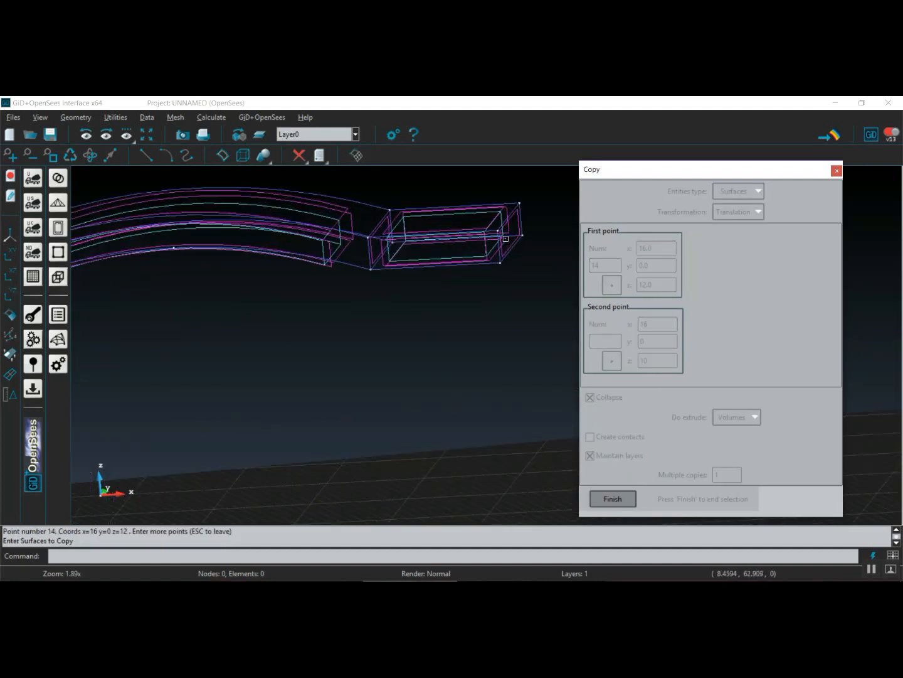
{"action": "left_click", "coordinate": [507, 243]}
{"action": "key", "text": "Escape"}
Extrude the second column's lowest surface into a volume from point (16, 0, 10) down to (16, 0, 9).
{"action": "scroll", "coordinate": [475, 330], "scroll_direction": "down", "scroll_amount": 2}
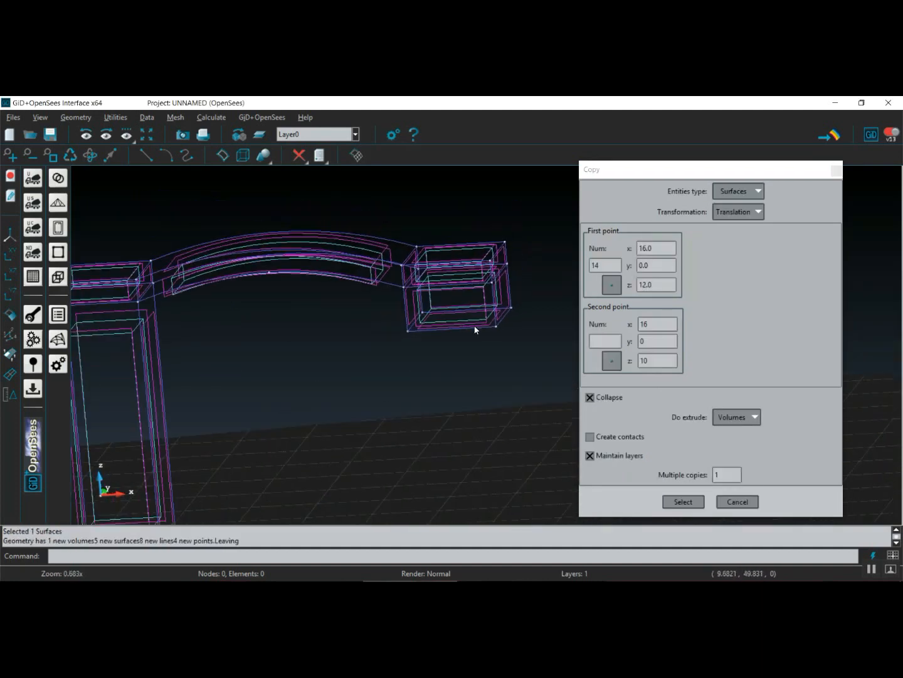
{"action": "left_click", "coordinate": [609, 287]}
{"action": "left_click", "coordinate": [408, 331]}
{"action": "left_click", "coordinate": [648, 324]}
{"action": "double_click", "coordinate": [649, 324]}
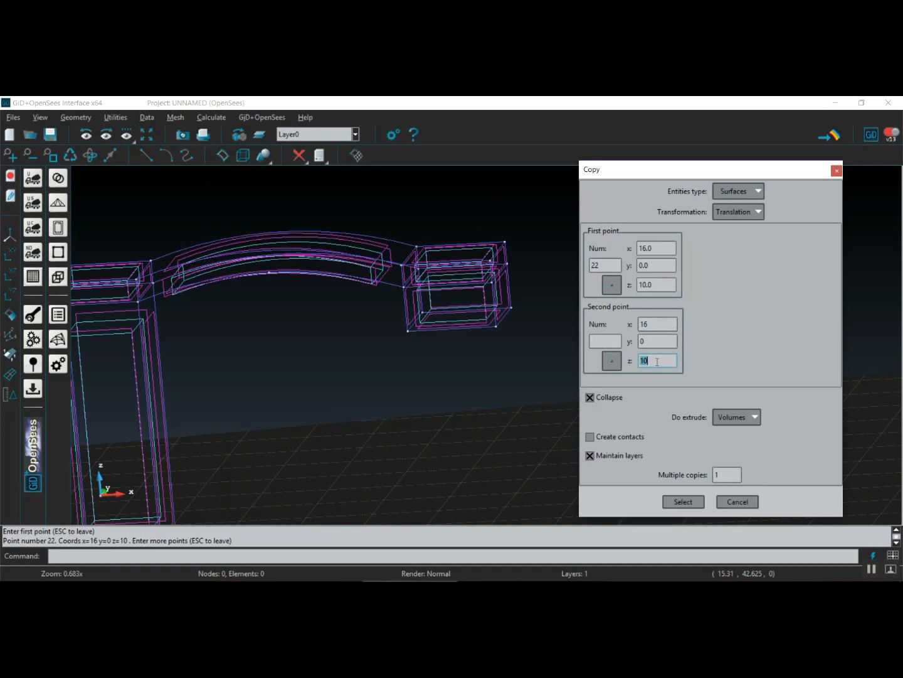
{"action": "type", "text": "9"}
{"action": "left_click", "coordinate": [686, 498]}
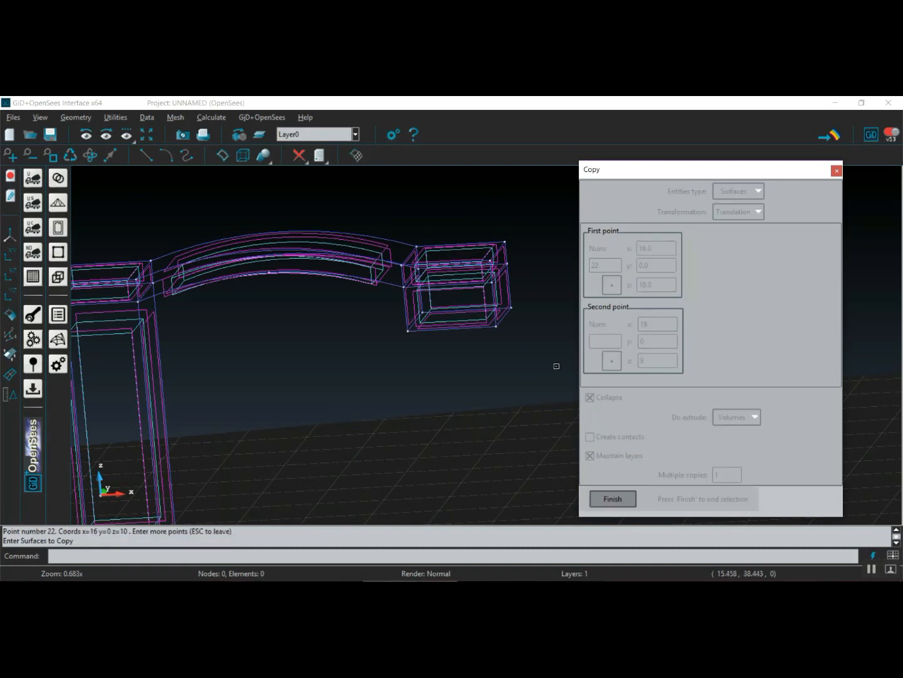
{"action": "scroll", "coordinate": [537, 326], "scroll_direction": "up", "scroll_amount": 3}
{"action": "left_click", "coordinate": [497, 336]}
{"action": "key", "text": "Escape"}
Extrude the second column's lowest surface down to the ground from point (16, 0, 9) to (16, 0, 0), and close the copy settings.
{"action": "scroll", "coordinate": [482, 353], "scroll_direction": "down", "scroll_amount": 3}
{"action": "left_click", "coordinate": [612, 285]}
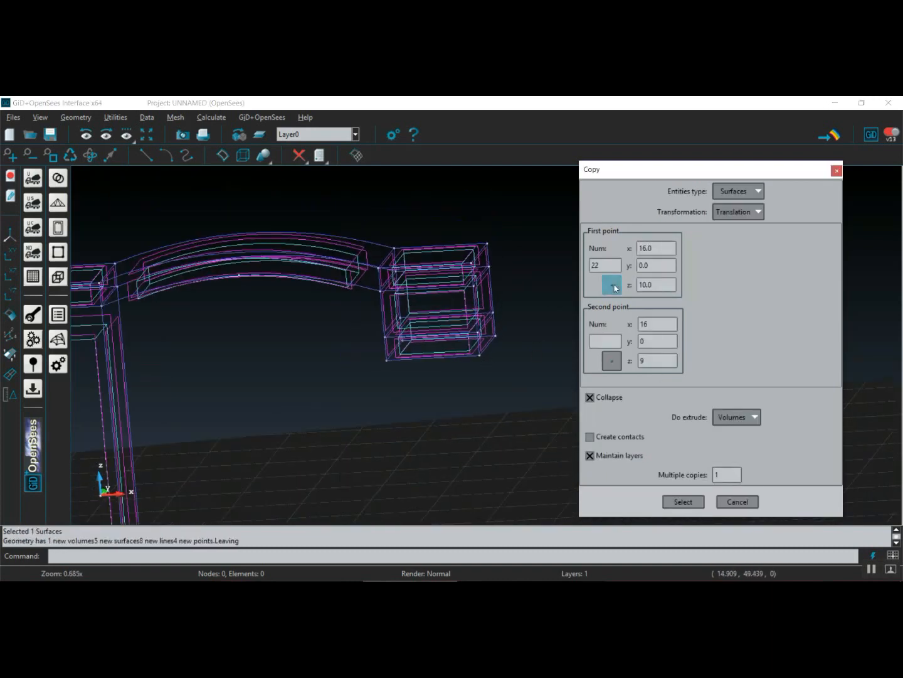
{"action": "left_click", "coordinate": [387, 359]}
{"action": "left_click", "coordinate": [654, 359]}
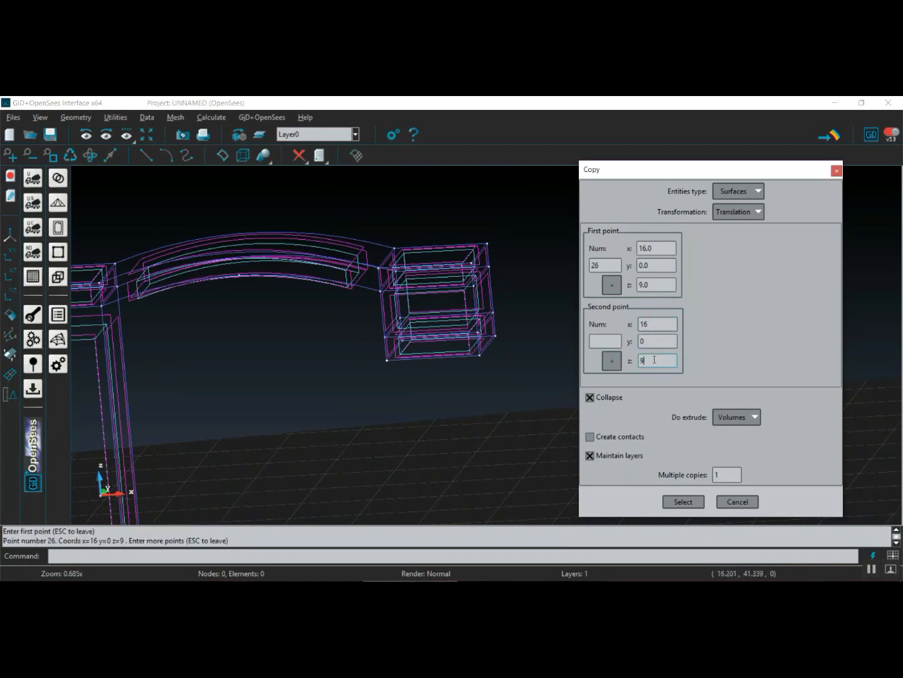
{"action": "type", "text": "0"}
{"action": "left_click", "coordinate": [684, 501]}
{"action": "scroll", "coordinate": [493, 354], "scroll_direction": "up", "scroll_amount": 5}
{"action": "left_click", "coordinate": [487, 349]}
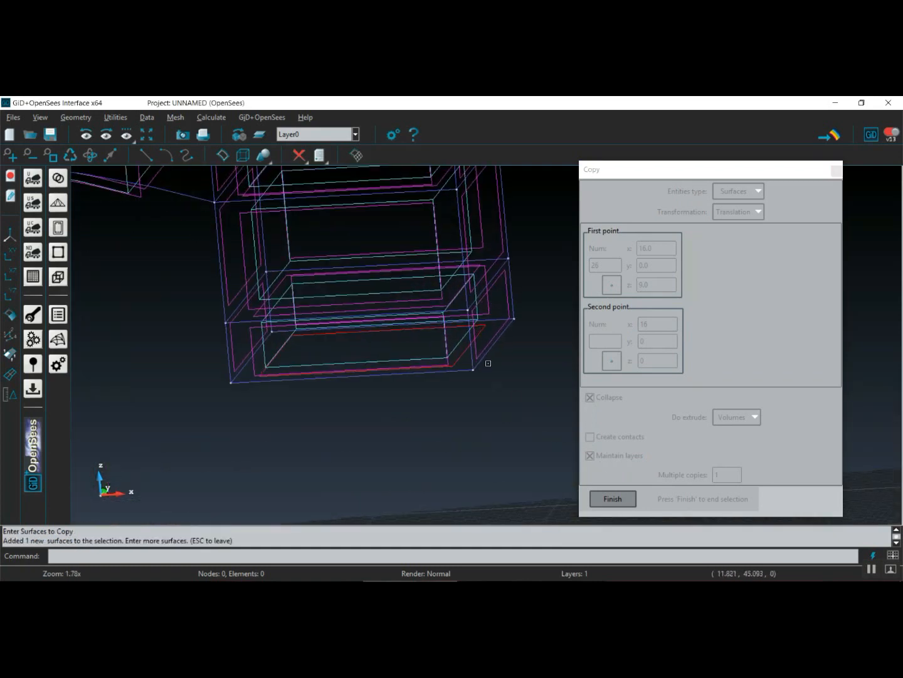
{"action": "scroll", "coordinate": [489, 376], "scroll_direction": "down", "scroll_amount": 7}
{"action": "key", "text": "Escape"}
{"action": "middle_click_drag", "start_coordinate": [487, 394], "coordinate": [474, 357]}
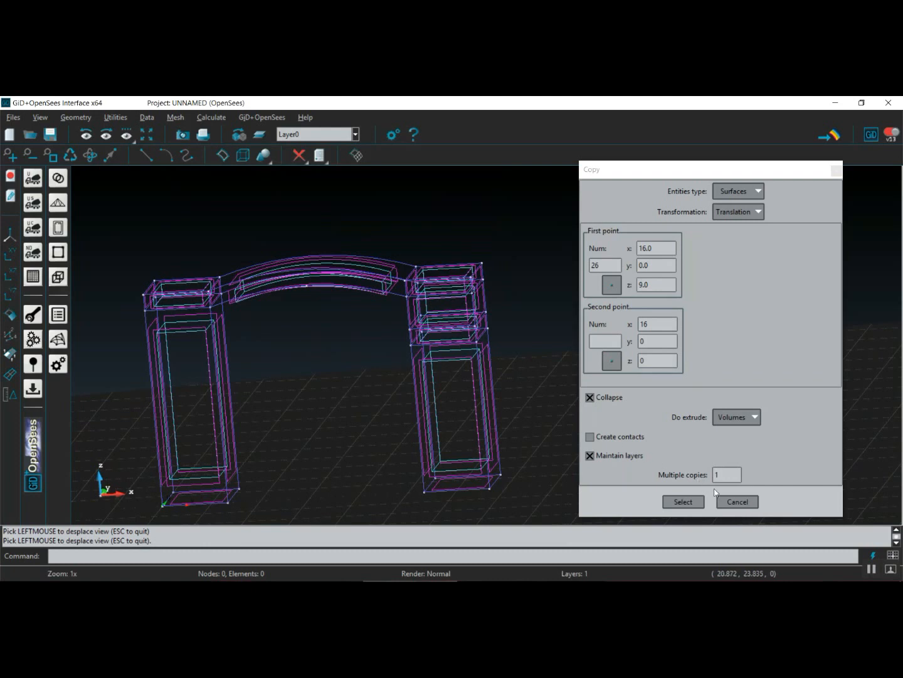
{"action": "left_click", "coordinate": [728, 501]}
List the properties of the second column's outer front corner point at the top of its tall lower volume.
{"action": "left_click", "coordinate": [111, 121]}
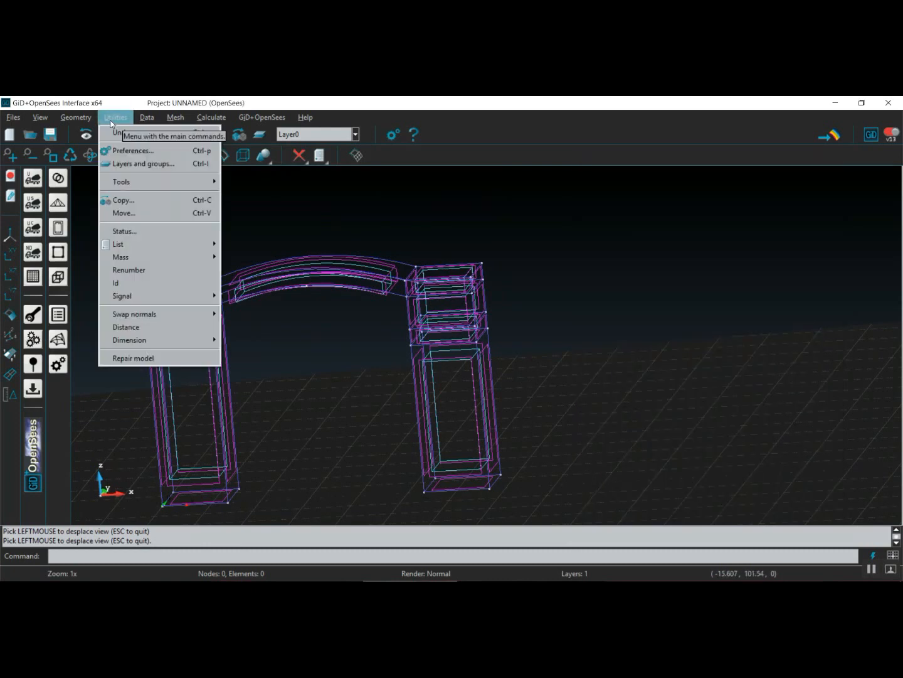
{"action": "mouse_move", "coordinate": [207, 243]}
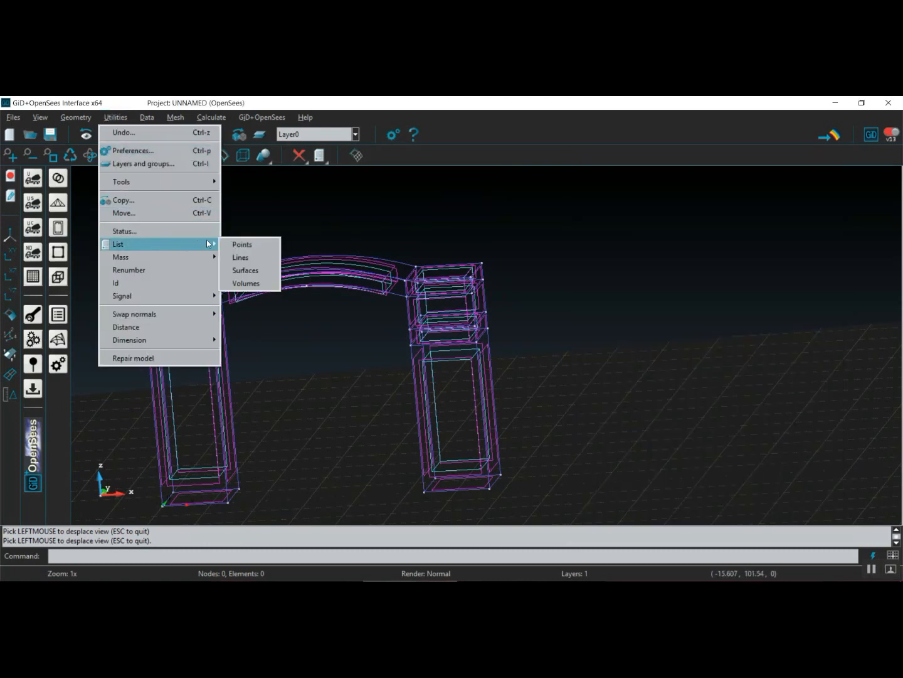
{"action": "left_click", "coordinate": [241, 244]}
{"action": "left_click", "coordinate": [478, 342]}
{"action": "key", "text": "Escape"}
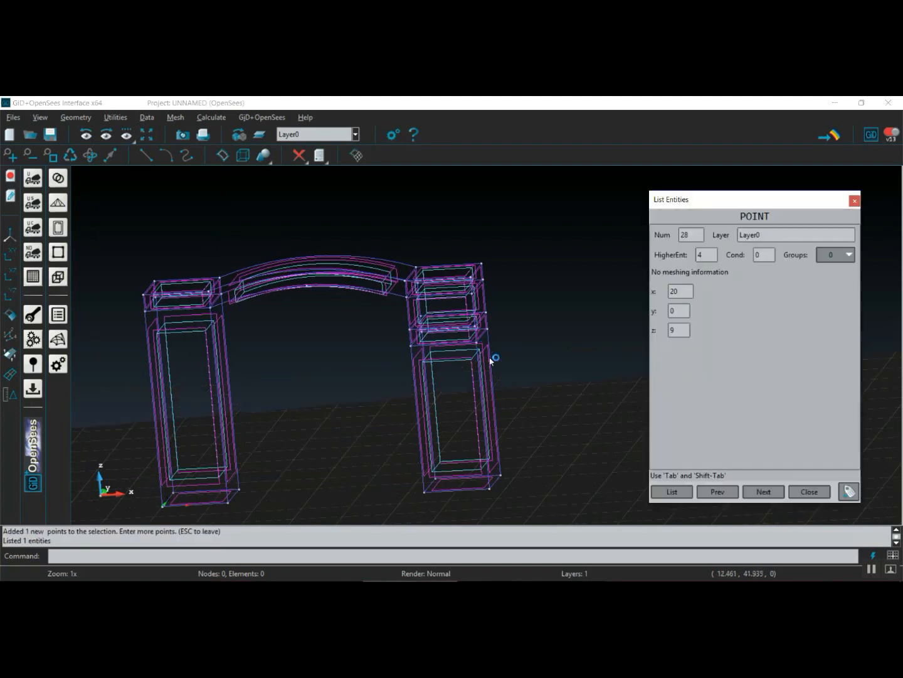
Create a point at Cartesian coordinates (23, 0, 10) beyond the second column.
{"action": "left_click", "coordinate": [75, 117]}
{"action": "mouse_move", "coordinate": [81, 151]}
{"action": "left_click", "coordinate": [143, 148]}
{"action": "left_click", "coordinate": [115, 117]}
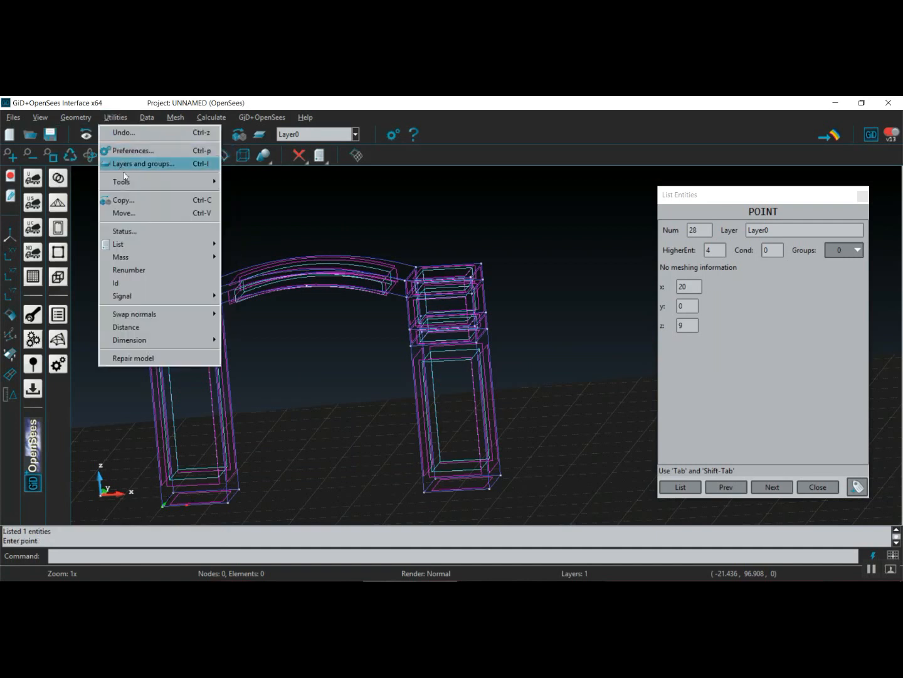
{"action": "mouse_move", "coordinate": [199, 181]}
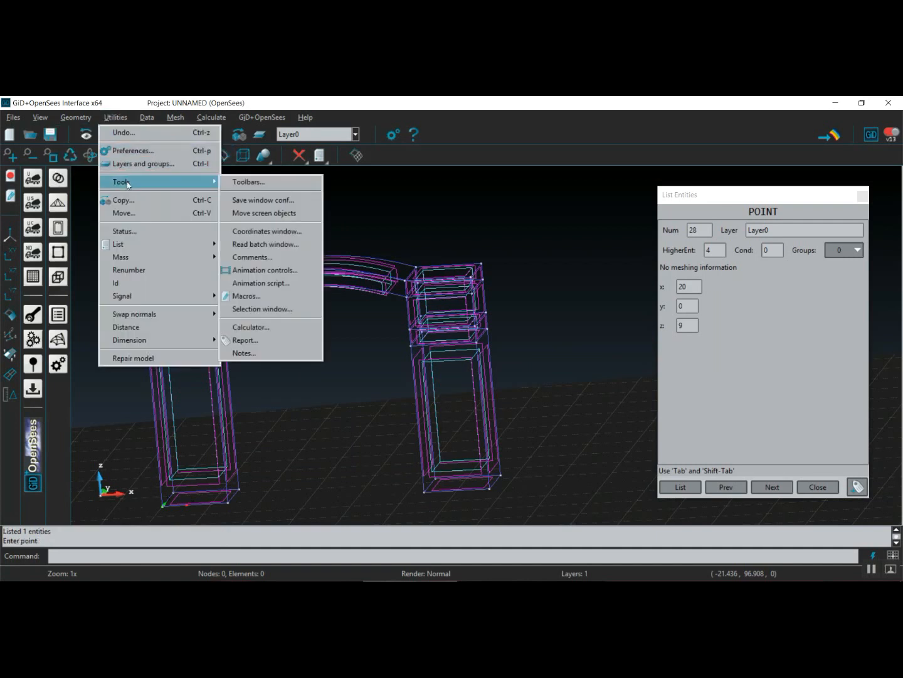
{"action": "left_click", "coordinate": [261, 230]}
{"action": "left_click_drag", "start_coordinate": [720, 275], "coordinate": [761, 278]}
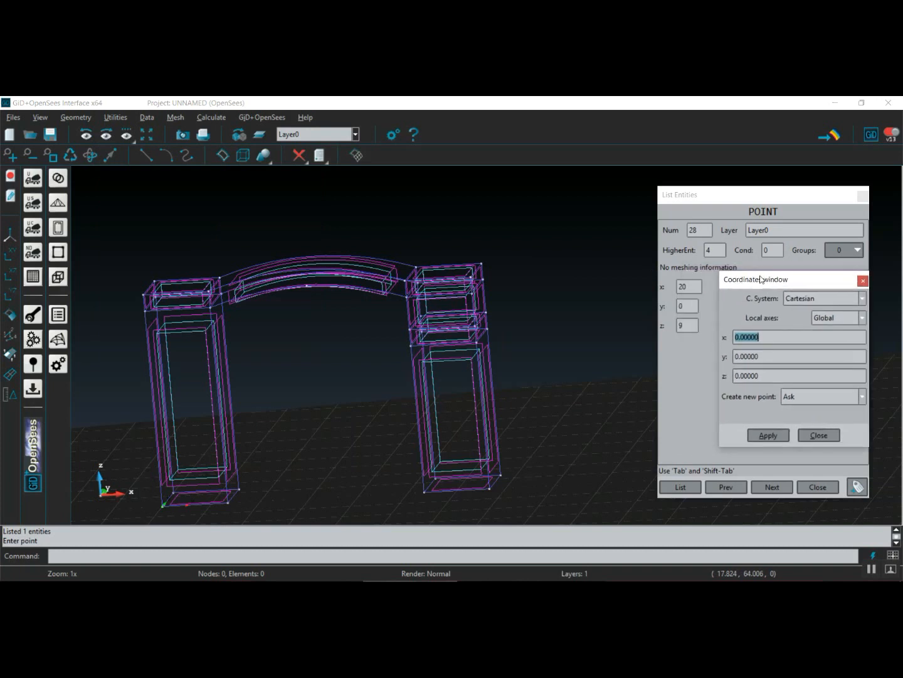
{"action": "type", "text": "23"}
{"action": "key", "text": "Tab"}
{"action": "key", "text": "Tab"}
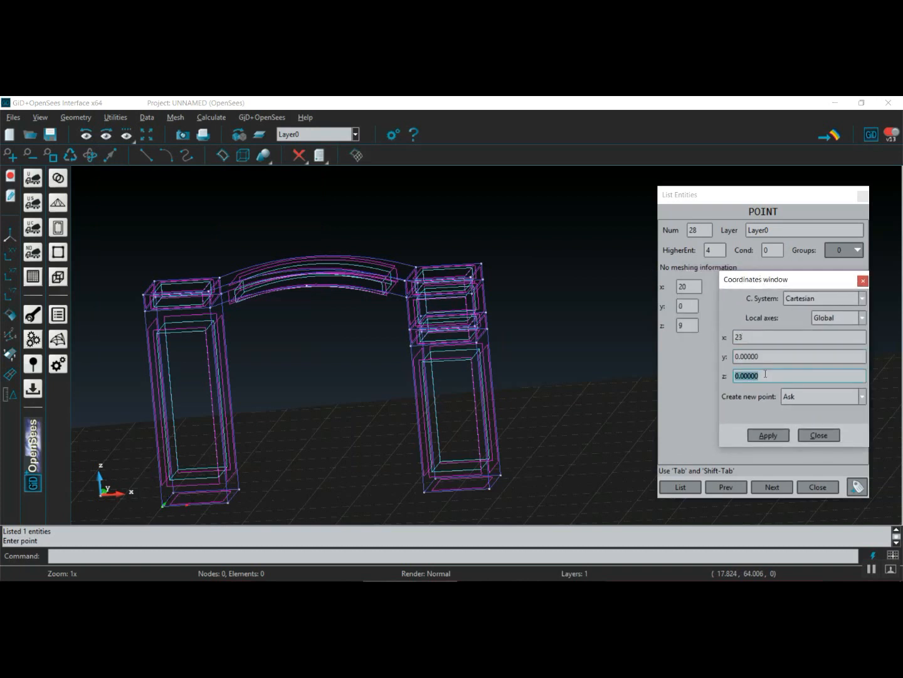
{"action": "type", "text": "10"}
{"action": "left_click", "coordinate": [769, 434]}
Create another point at (26, 0, 9), and close the coordinate entry and the point listing.
{"action": "double_click", "coordinate": [753, 338]}
{"action": "type", "text": "26"}
{"action": "key", "text": "Tab"}
{"action": "key", "text": "Tab"}
{"action": "double_click", "coordinate": [750, 376]}
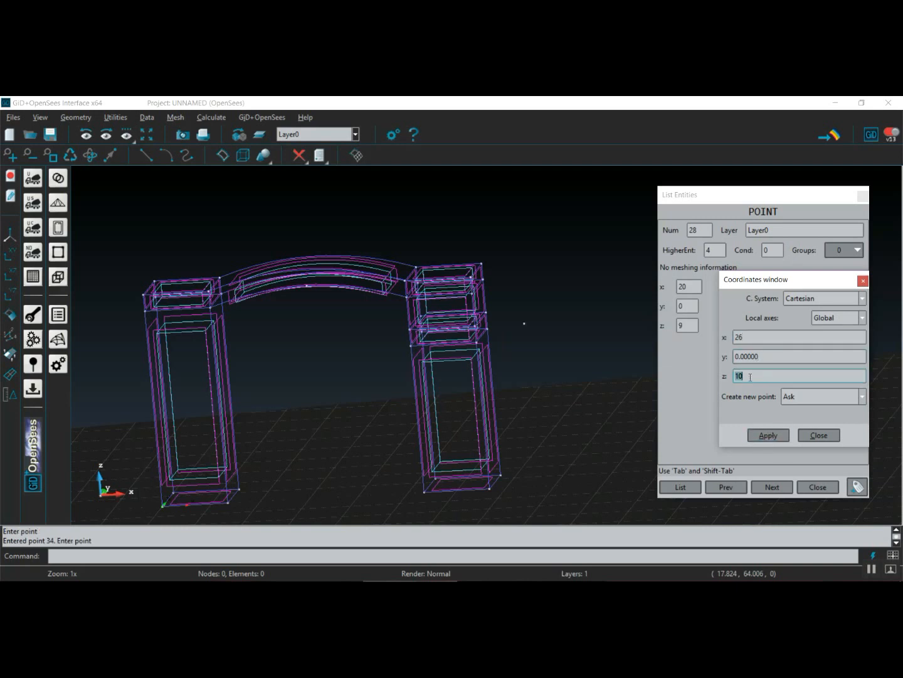
{"action": "type", "text": "9"}
{"action": "left_click", "coordinate": [767, 435]}
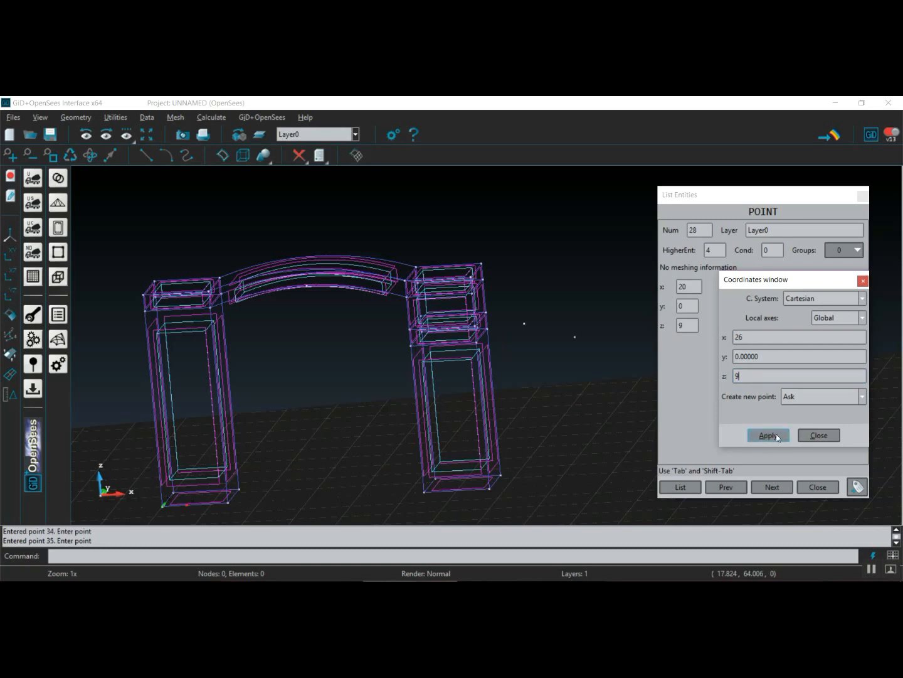
{"action": "left_click", "coordinate": [802, 434]}
{"action": "left_click", "coordinate": [810, 486]}
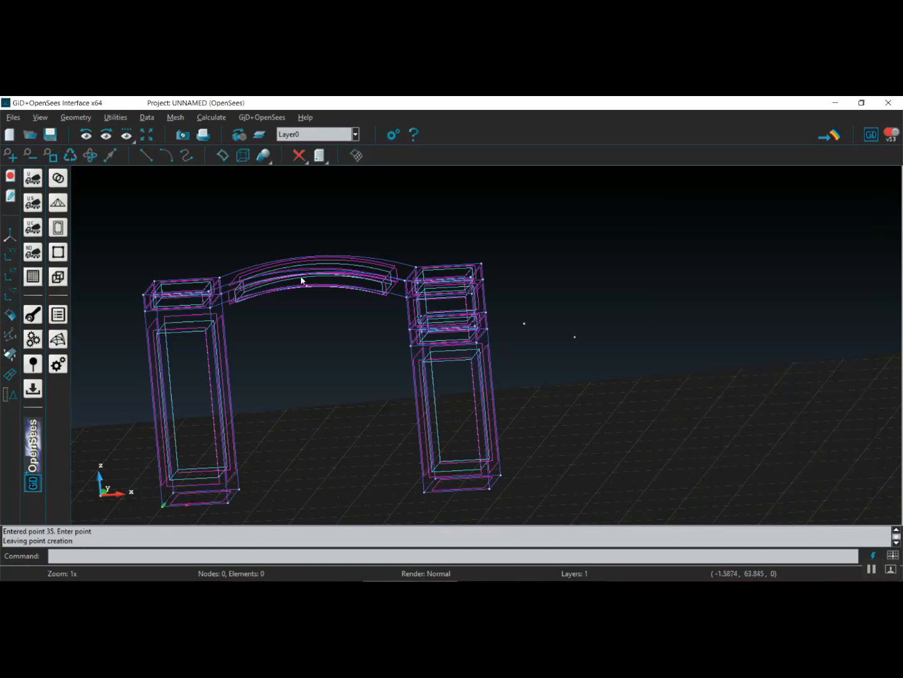
Draw a three-point arc from the second column's corner at (20, 0, 9) through the x = 23 point to the x = 26 point.
{"action": "left_click", "coordinate": [166, 155]}
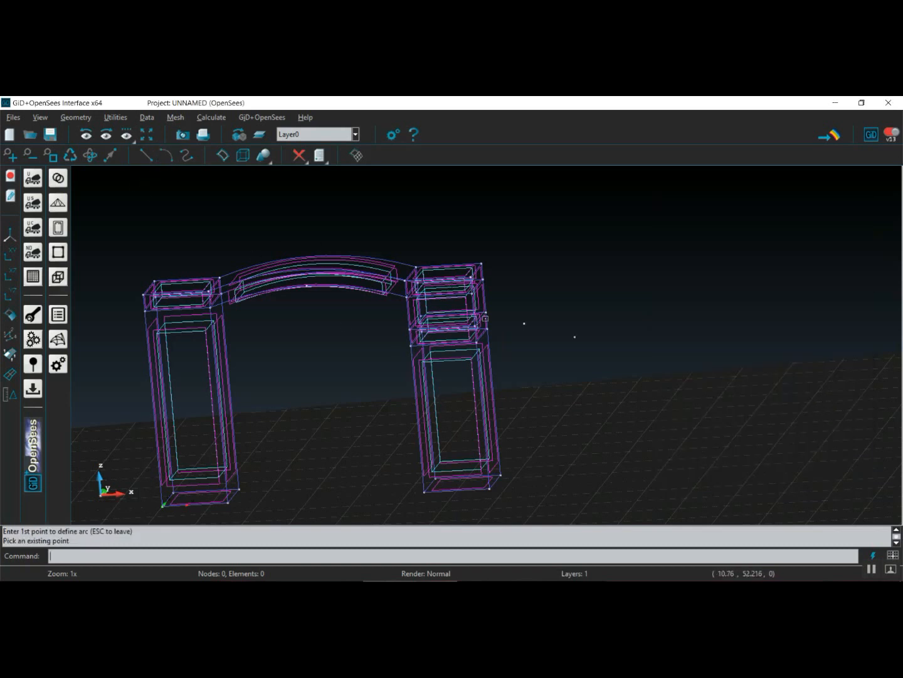
{"action": "left_click", "coordinate": [477, 342]}
{"action": "left_click", "coordinate": [525, 323]}
{"action": "left_click", "coordinate": [575, 337]}
{"action": "key", "text": "Escape"}
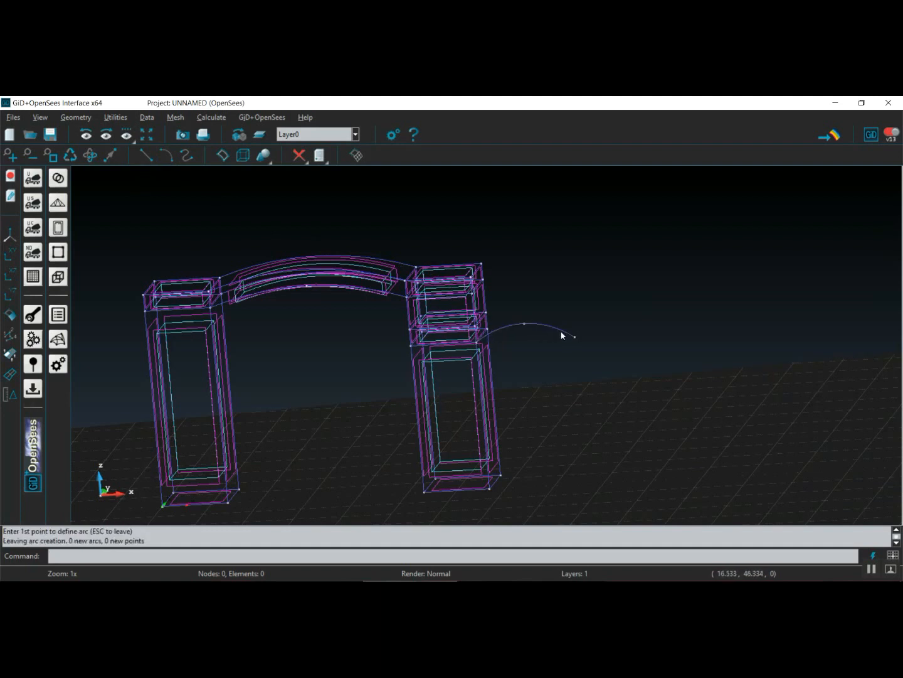
Copy the small arc by translation from the column corner at (20, 0, 9) to the one at (20, 0, 10), without extrusion.
{"action": "left_click", "coordinate": [103, 125]}
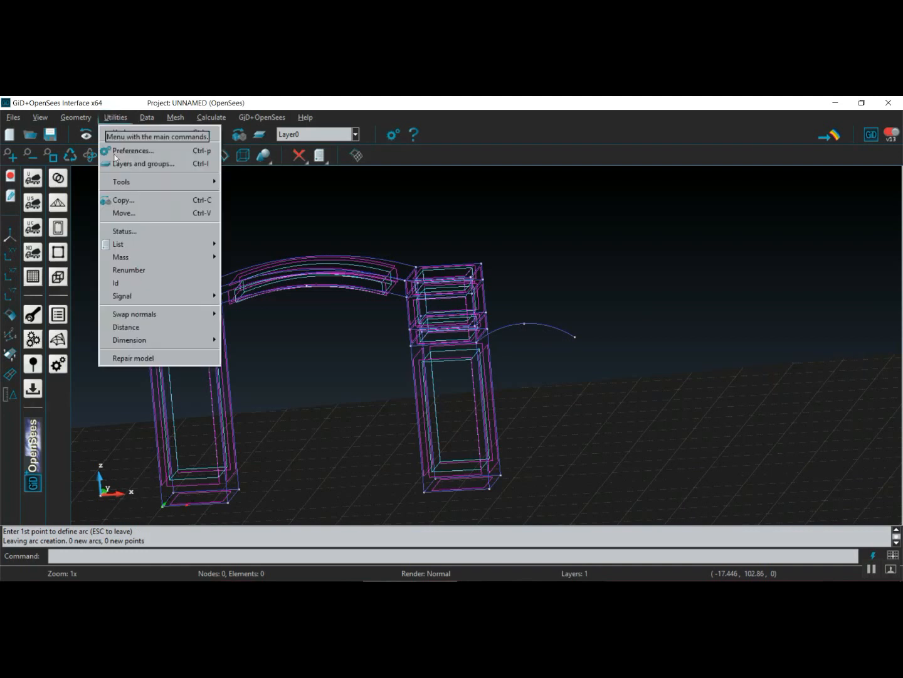
{"action": "left_click", "coordinate": [135, 200]}
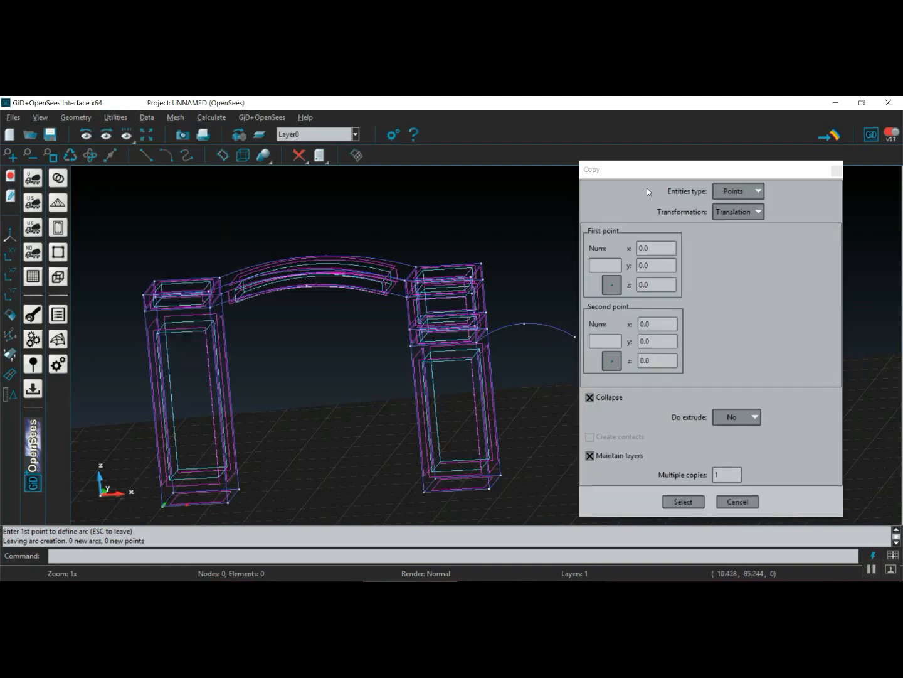
{"action": "left_click", "coordinate": [749, 198]}
{"action": "left_click", "coordinate": [730, 216]}
{"action": "left_click", "coordinate": [612, 285]}
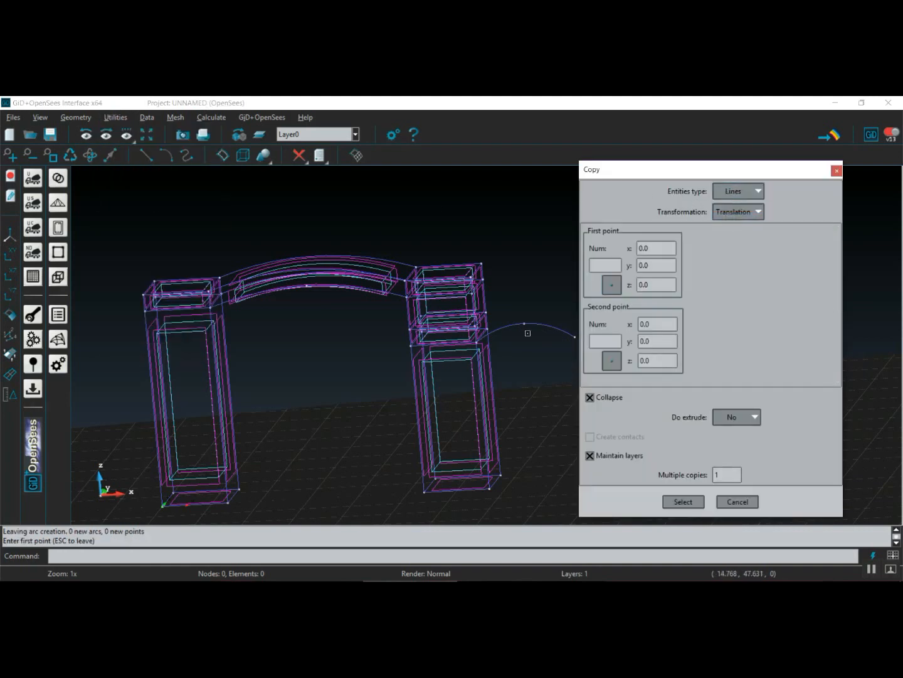
{"action": "left_click", "coordinate": [478, 342]}
{"action": "left_click", "coordinate": [612, 361]}
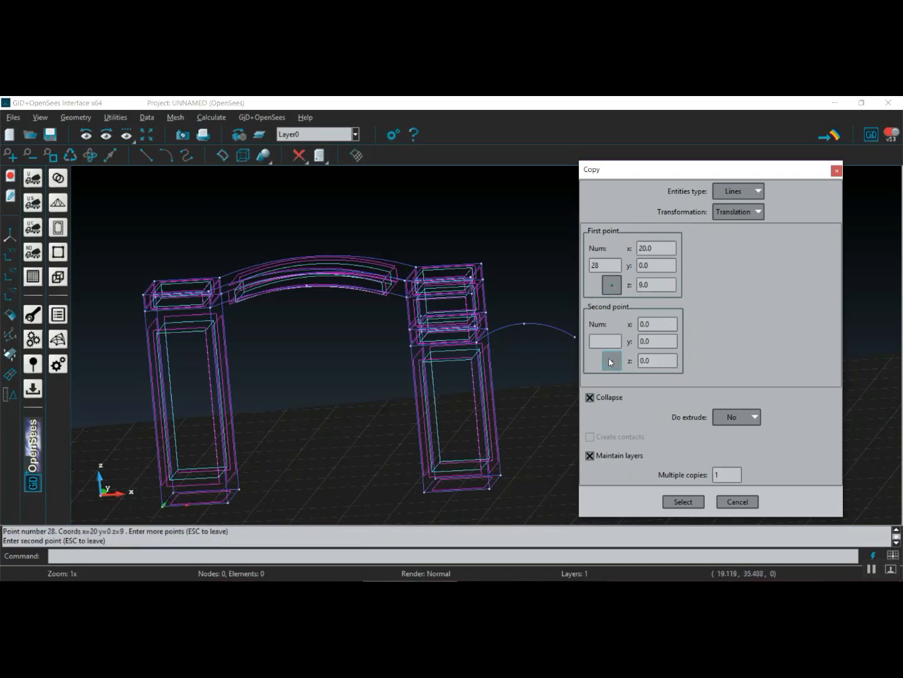
{"action": "left_click", "coordinate": [474, 325]}
{"action": "middle_click_drag", "start_coordinate": [515, 359], "coordinate": [554, 379]}
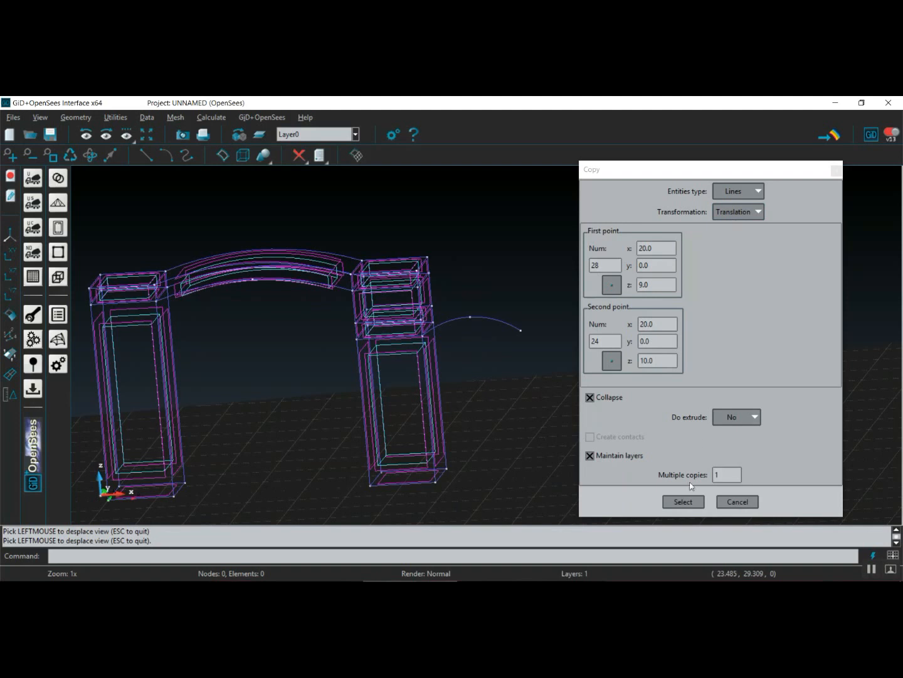
{"action": "left_click", "coordinate": [683, 501]}
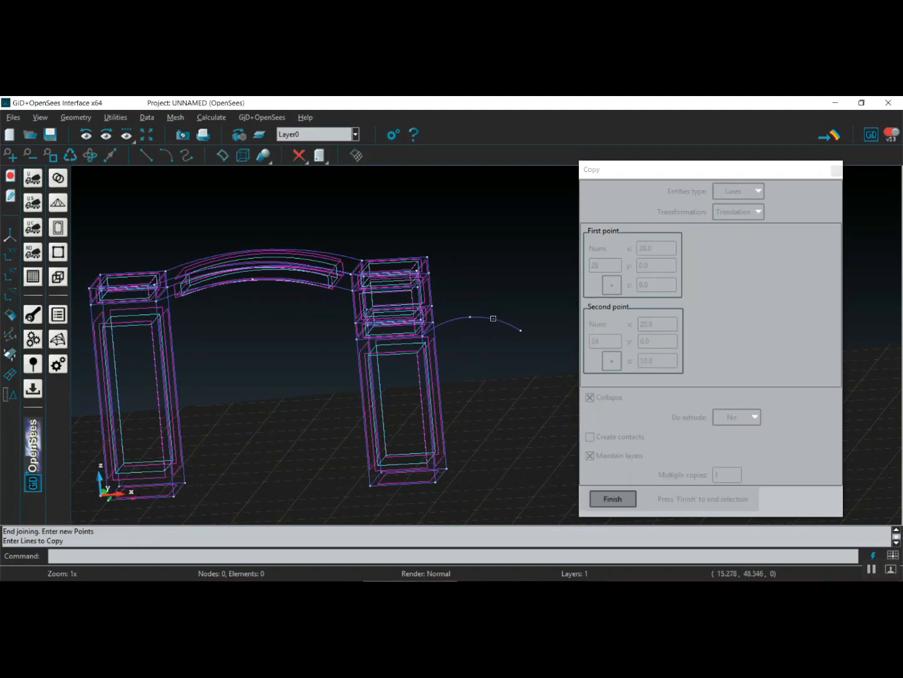
{"action": "left_click", "coordinate": [493, 318]}
{"action": "key", "text": "Escape"}
Draw a straight line joining the free ends of the two small arcs.
{"action": "left_click", "coordinate": [146, 155]}
{"action": "left_click", "coordinate": [520, 330]}
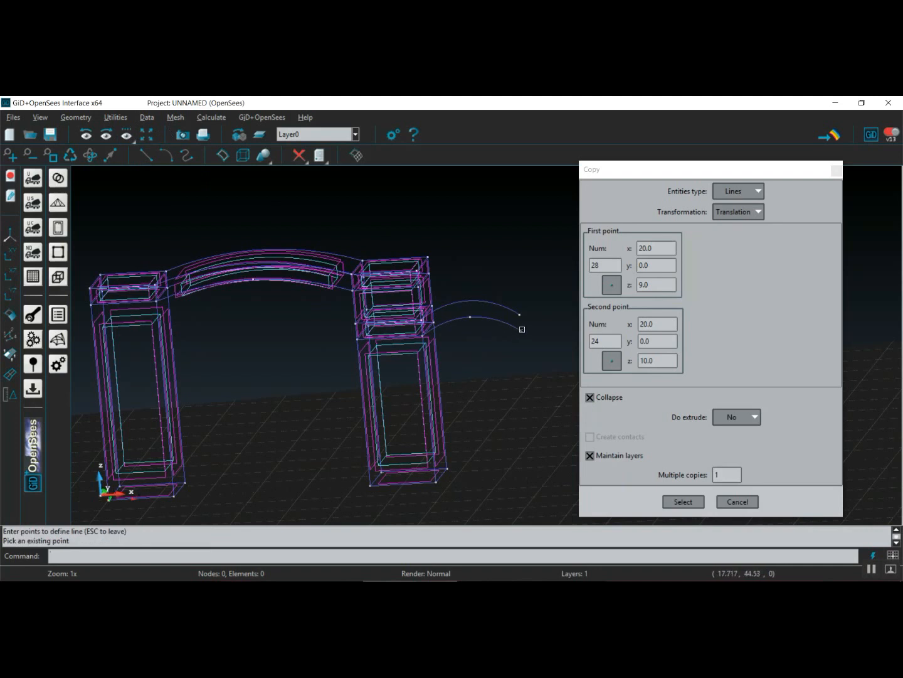
{"action": "left_click", "coordinate": [520, 315]}
{"action": "key", "text": "Escape"}
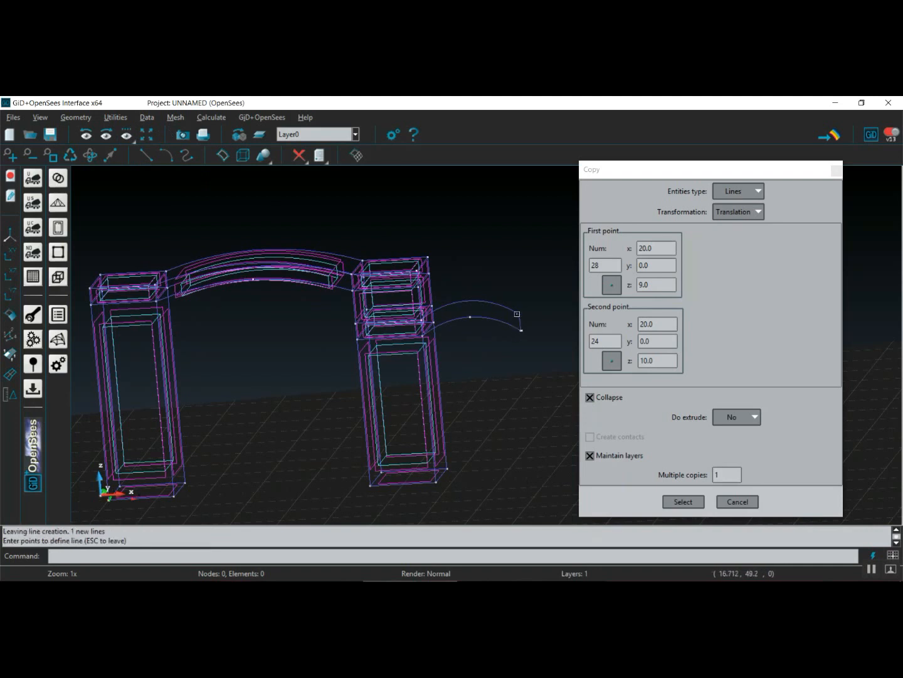
Create a NURBS surface bounded by the two small arcs, their end line and the second column's edge.
{"action": "left_click", "coordinate": [223, 155]}
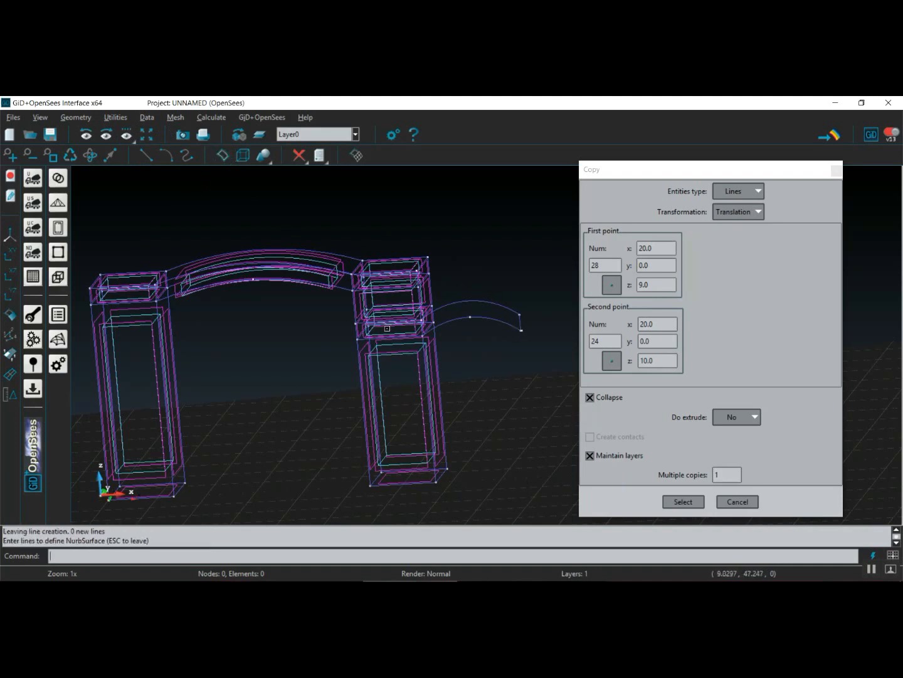
{"action": "left_click", "coordinate": [423, 330]}
{"action": "left_click_drag", "start_coordinate": [471, 276], "coordinate": [547, 337]}
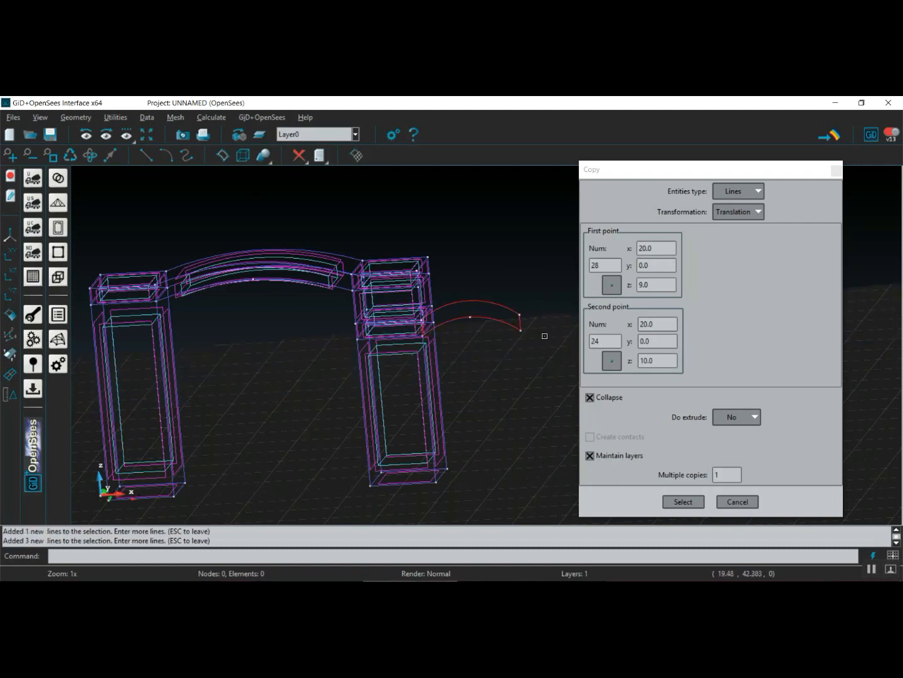
{"action": "key", "text": "Escape"}
Extrude the small arch surface into a volume by translation from (20, 0, 9) to (20, 4, 9).
{"action": "left_click", "coordinate": [734, 191]}
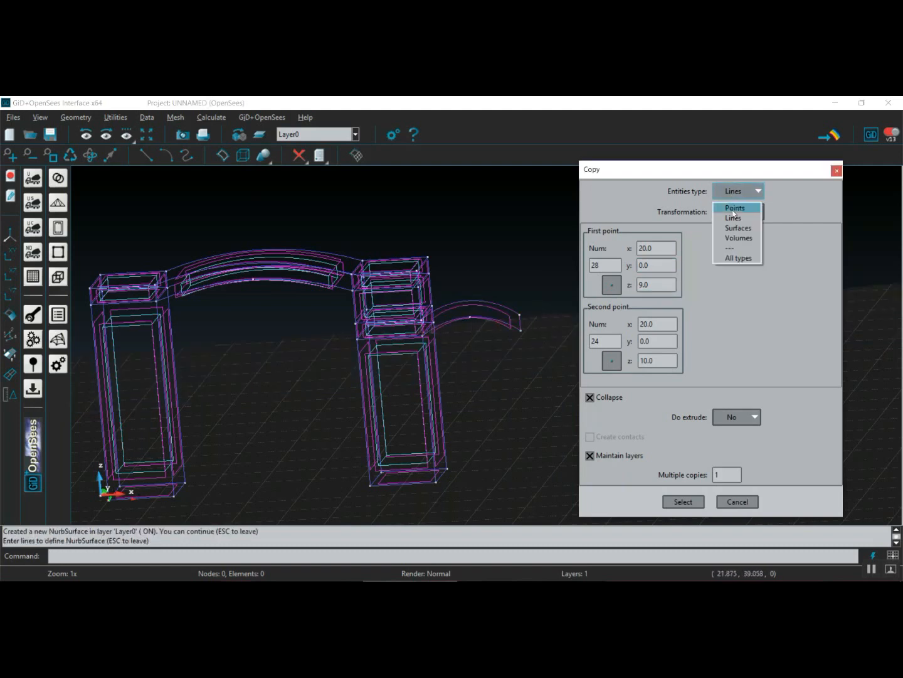
{"action": "left_click", "coordinate": [735, 228]}
{"action": "left_click", "coordinate": [734, 417]}
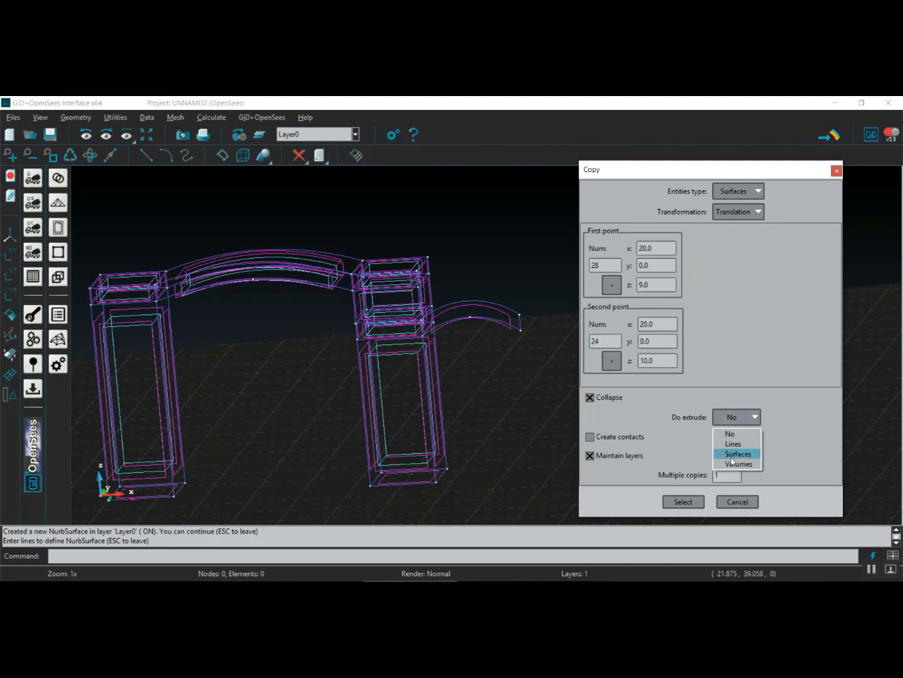
{"action": "left_click", "coordinate": [733, 464]}
{"action": "left_click", "coordinate": [610, 288]}
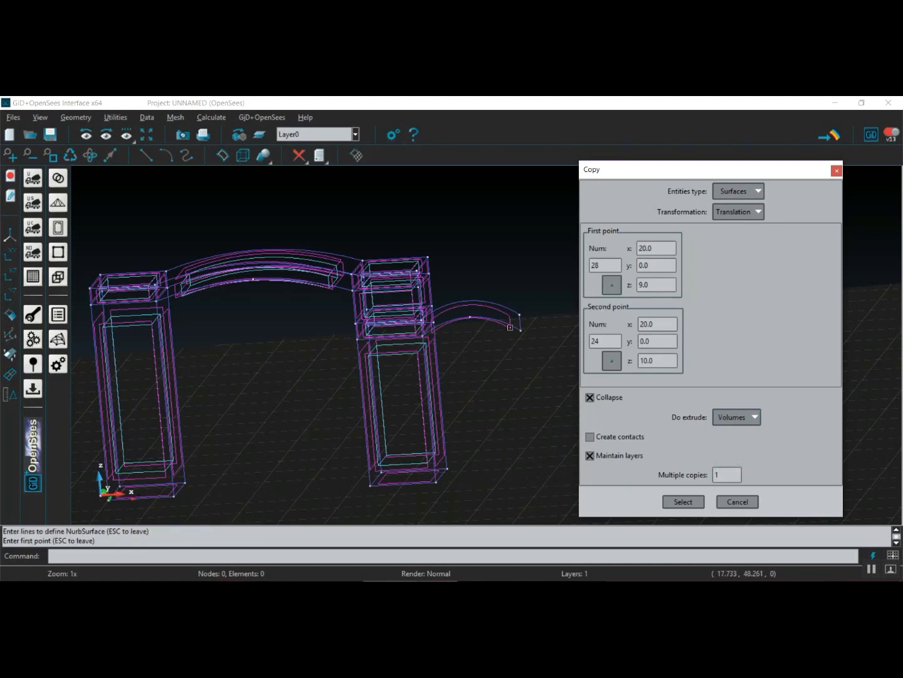
{"action": "left_click", "coordinate": [423, 336]}
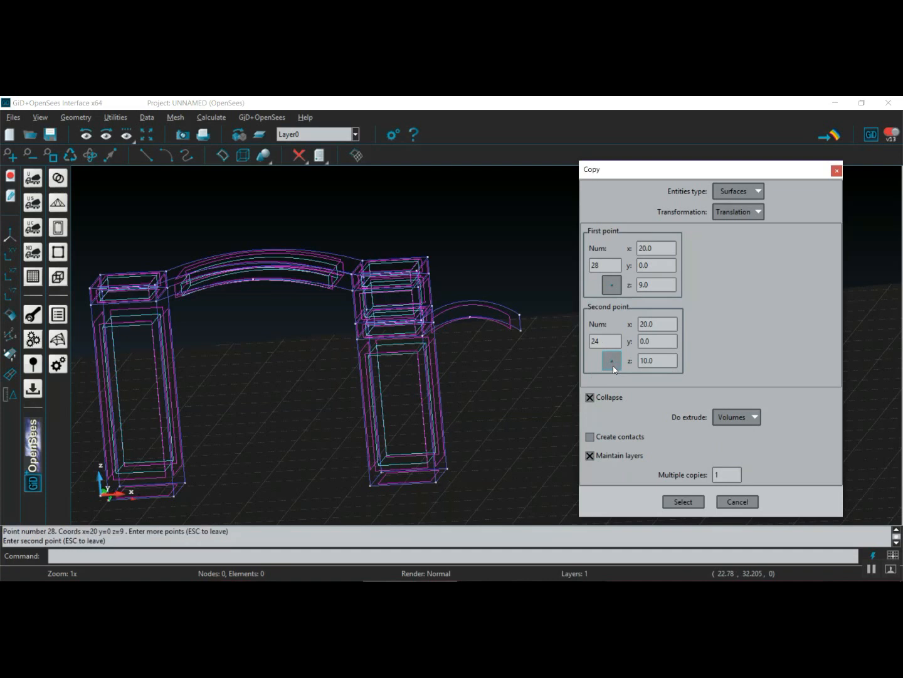
{"action": "left_click", "coordinate": [435, 323]}
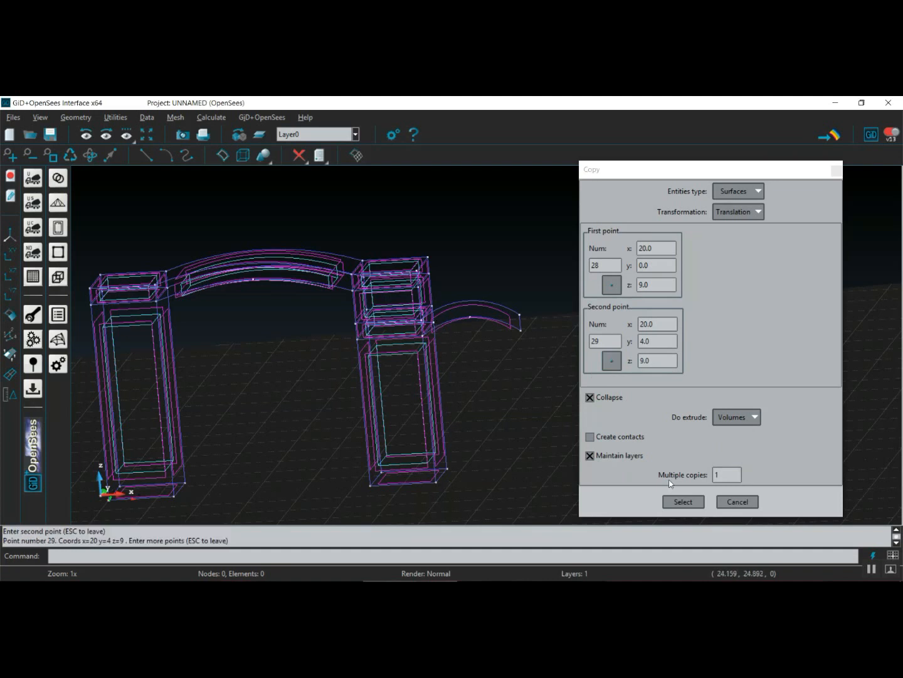
{"action": "left_click", "coordinate": [684, 505]}
{"action": "left_click", "coordinate": [505, 333]}
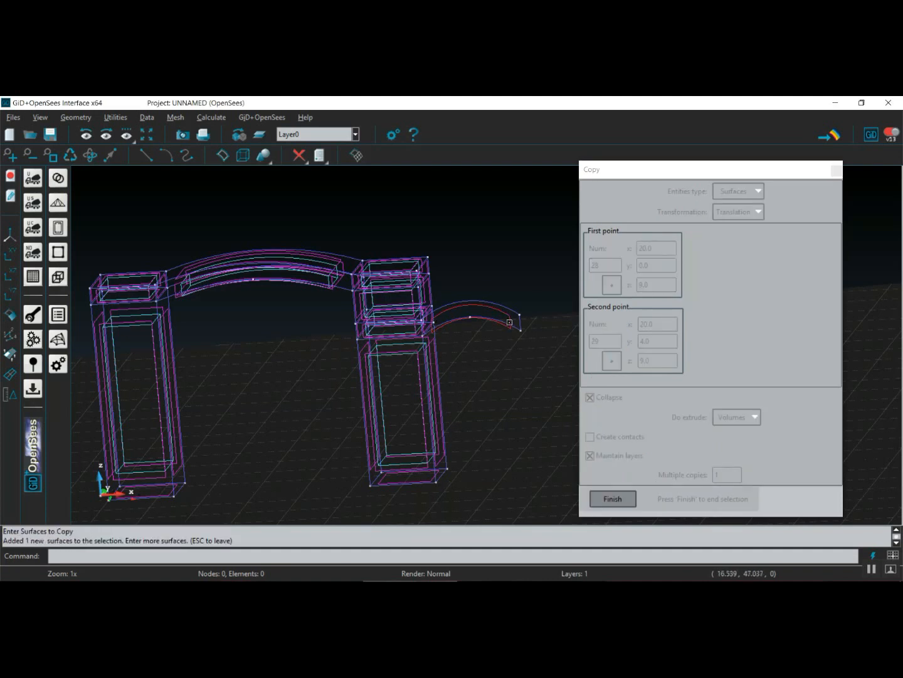
{"action": "key", "text": "Escape"}
Extrude the small arch's free end face into a block volume by translation from (26, 0, 9) to (28, 0, 9).
{"action": "left_click", "coordinate": [612, 285]}
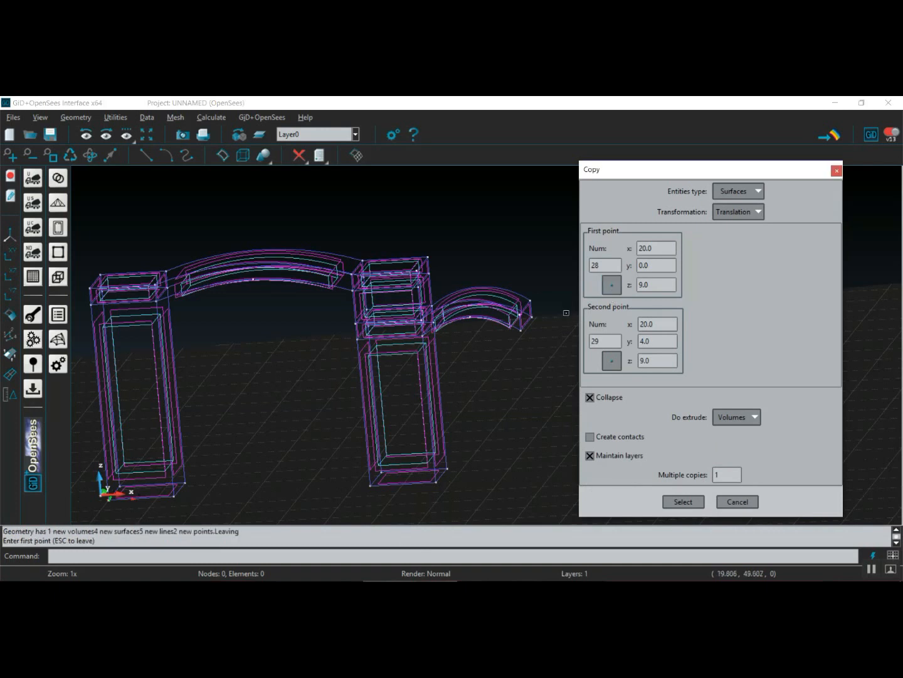
{"action": "left_click", "coordinate": [521, 331]}
{"action": "scroll", "coordinate": [542, 334], "scroll_direction": "down", "scroll_amount": 1}
{"action": "middle_click_drag", "start_coordinate": [510, 353], "coordinate": [460, 400]}
{"action": "left_click_drag", "start_coordinate": [635, 325], "coordinate": [654, 323]}
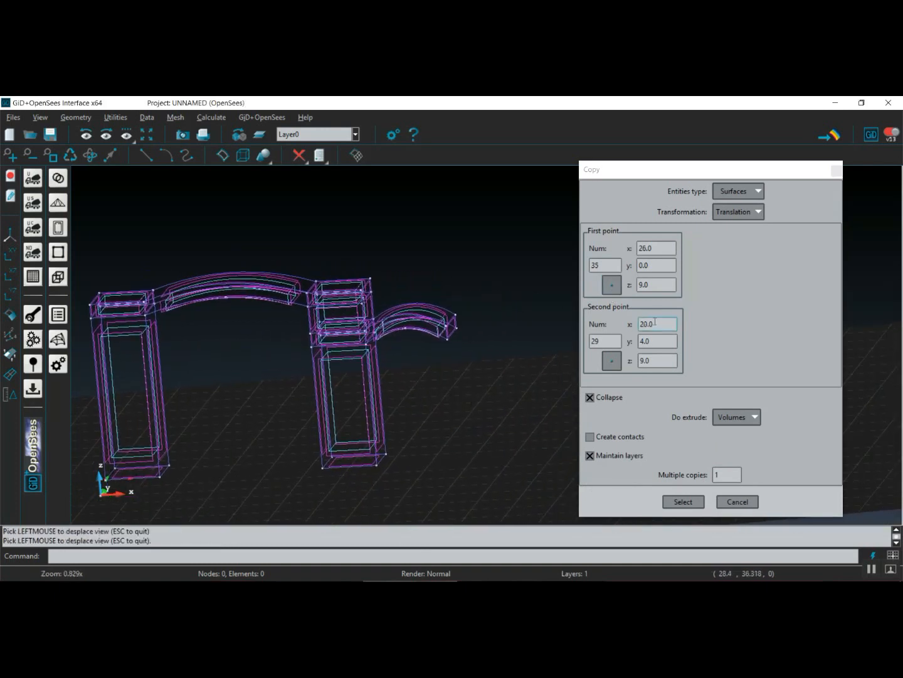
{"action": "type", "text": "2"}
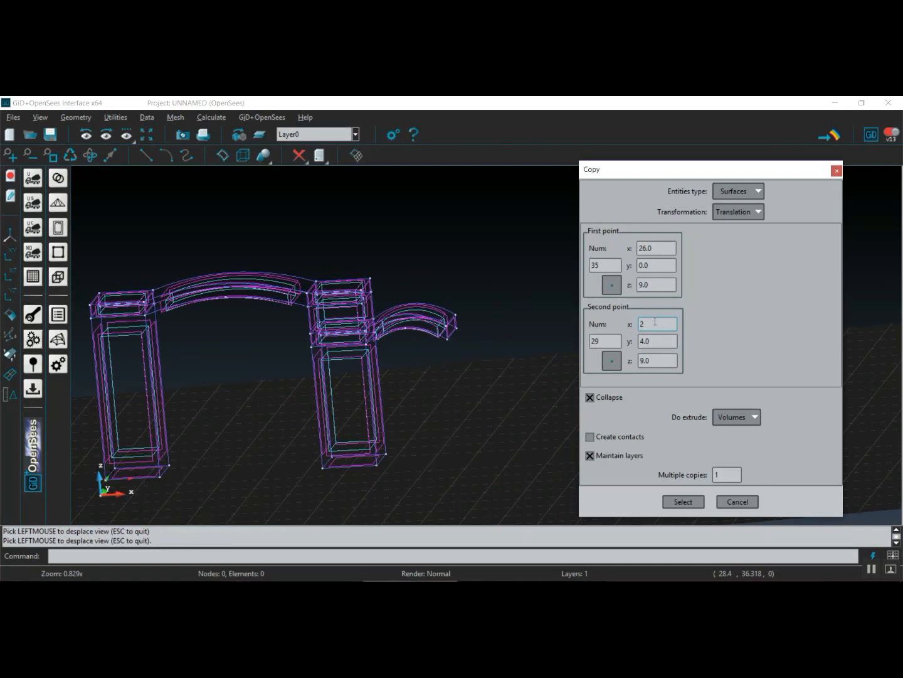
{"action": "left_click", "coordinate": [655, 340]}
{"action": "type", "text": "0"}
{"action": "left_click", "coordinate": [680, 502]}
{"action": "left_click", "coordinate": [456, 325]}
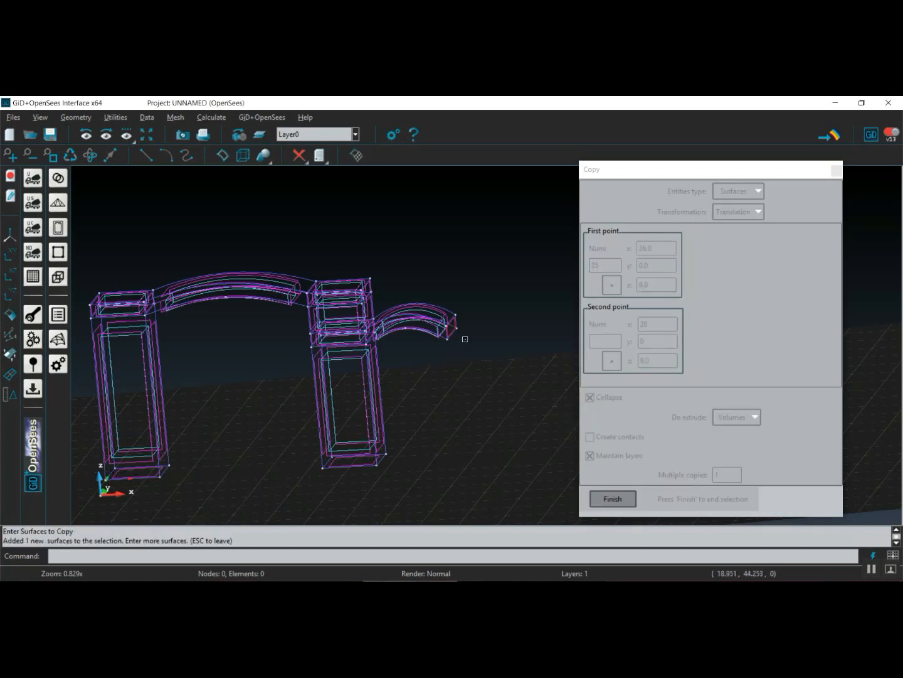
{"action": "key", "text": "Escape"}
Extrude the end block's bottom face down from (26, 0, 9) to (26, 0, 0) as the third column's volume, and close the copy dialog.
{"action": "left_click", "coordinate": [612, 288]}
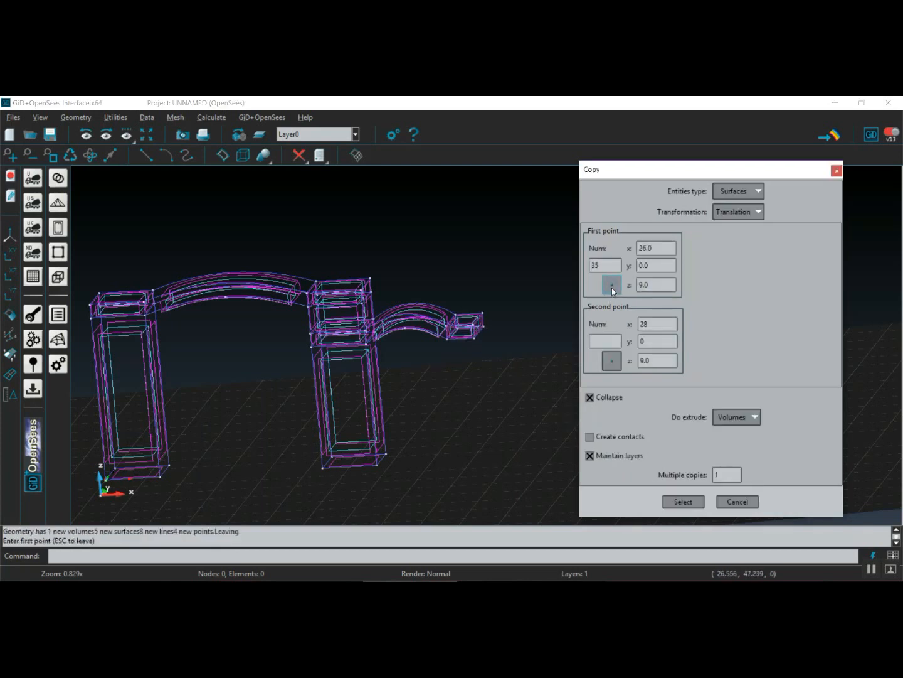
{"action": "left_click", "coordinate": [450, 343]}
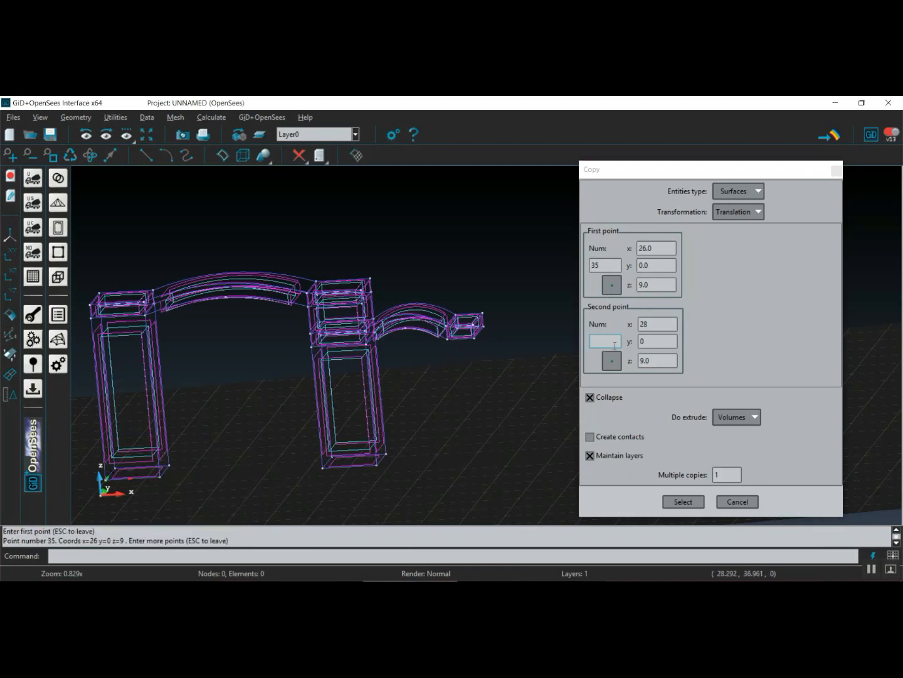
{"action": "left_click", "coordinate": [659, 325]}
{"action": "left_click", "coordinate": [655, 364]}
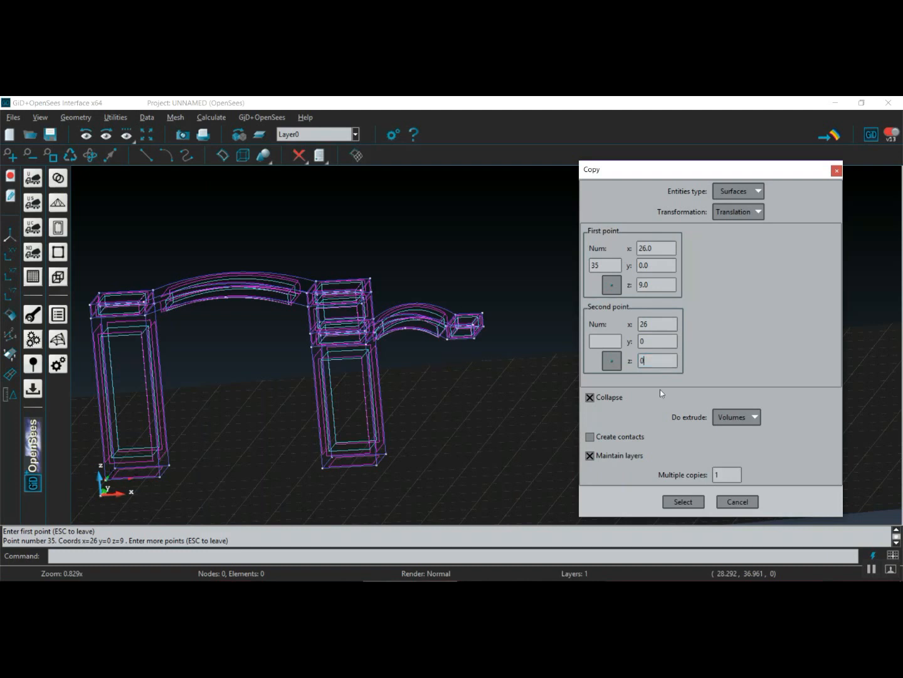
{"action": "type", "text": "0"}
{"action": "left_click", "coordinate": [683, 502]}
{"action": "scroll", "coordinate": [488, 327], "scroll_direction": "up", "scroll_amount": 5}
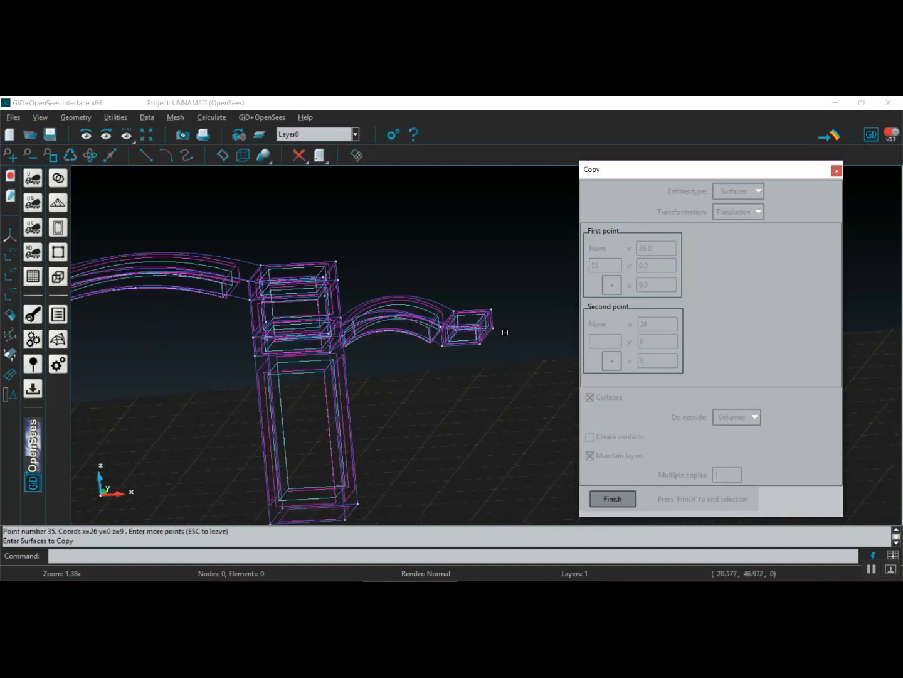
{"action": "scroll", "coordinate": [487, 327], "scroll_direction": "up", "scroll_amount": 2}
{"action": "left_click", "coordinate": [476, 331]}
{"action": "scroll", "coordinate": [461, 356], "scroll_direction": "down", "scroll_amount": 5}
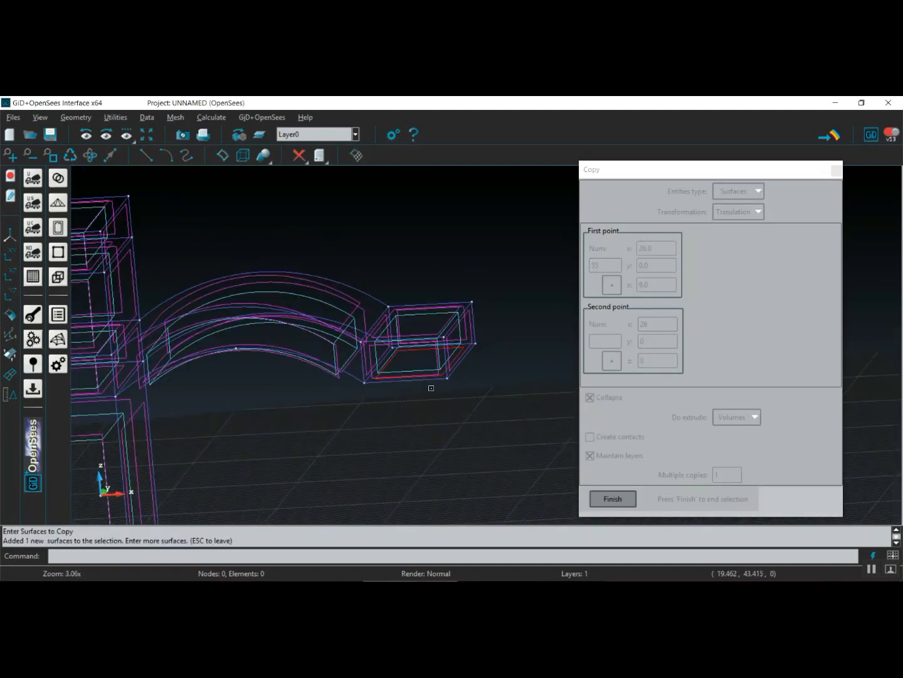
{"action": "key", "text": "Escape"}
{"action": "scroll", "coordinate": [421, 409], "scroll_direction": "down", "scroll_amount": 3}
{"action": "middle_click_drag", "start_coordinate": [228, 393], "coordinate": [511, 406]}
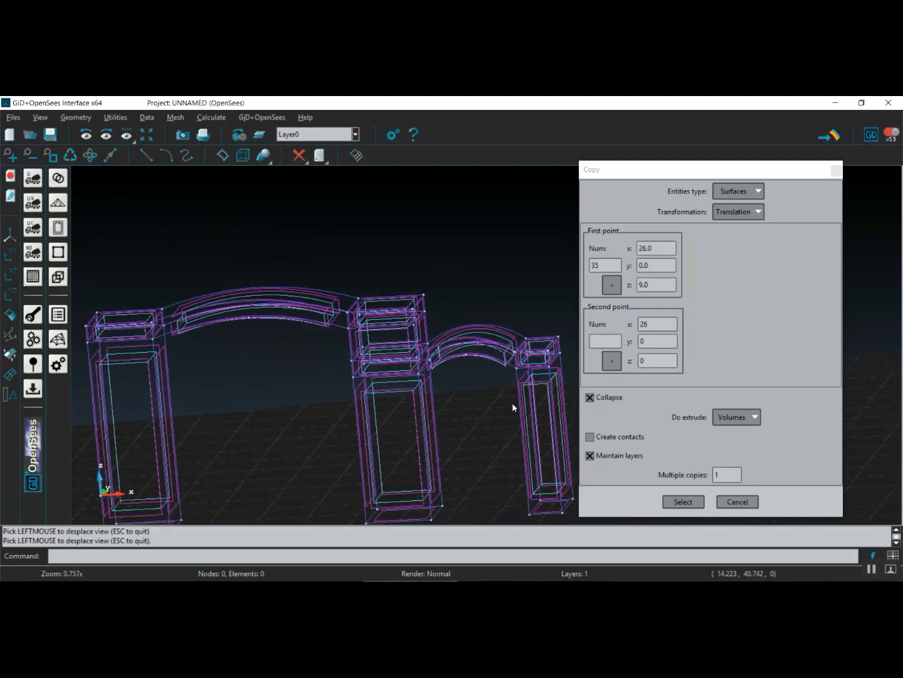
{"action": "left_click", "coordinate": [734, 501]}
Display the whole arch model with flat rendering.
{"action": "scroll", "coordinate": [319, 378], "scroll_direction": "down", "scroll_amount": 1}
{"action": "middle_click_drag", "start_coordinate": [319, 379], "coordinate": [432, 348], "text": "shift"}
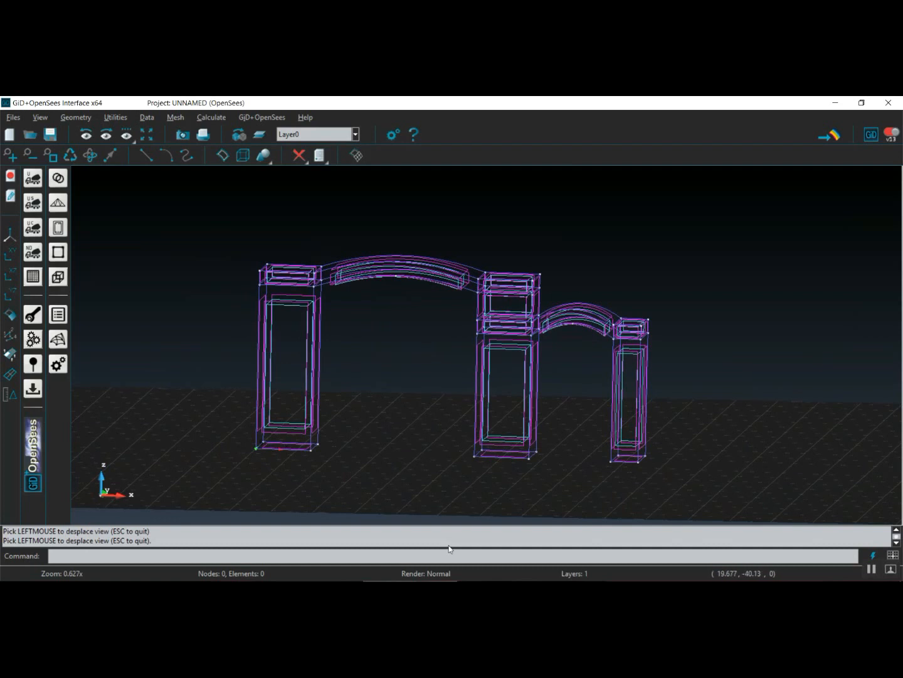
{"action": "left_click", "coordinate": [443, 576]}
{"action": "mouse_move", "coordinate": [444, 449]}
{"action": "middle_mouse_down", "text": "shift"}
{"action": "mouse_move", "coordinate": [454, 387]}
{"action": "mouse_move", "coordinate": [454, 455]}
{"action": "middle_mouse_up", "text": "shift"}
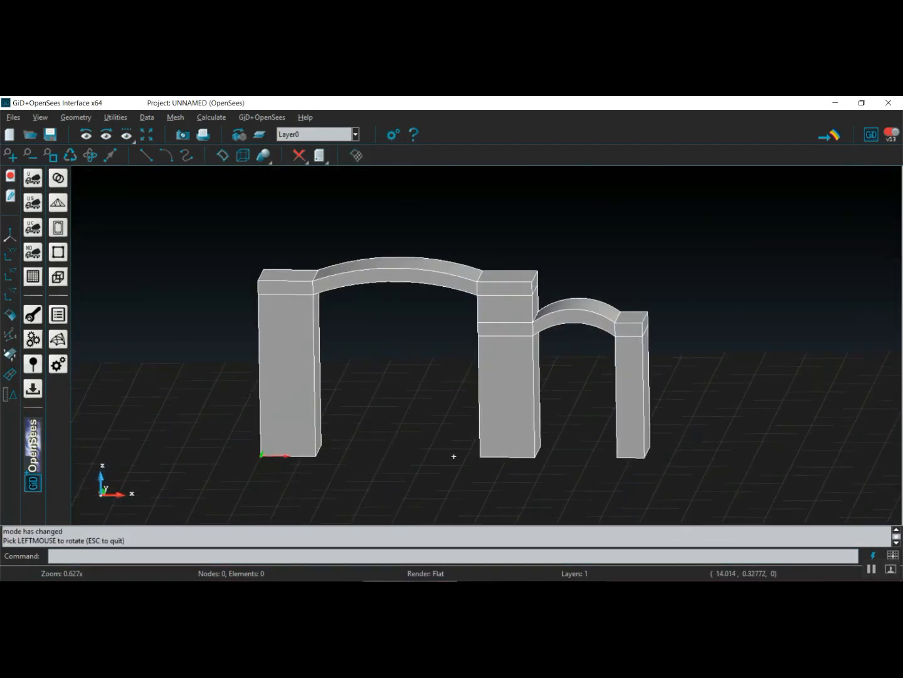
Create a multidimensional material named "Material of masonry arch" from Elastic Isotropic, declining to save the pending data changes.
{"action": "left_click", "coordinate": [34, 252]}
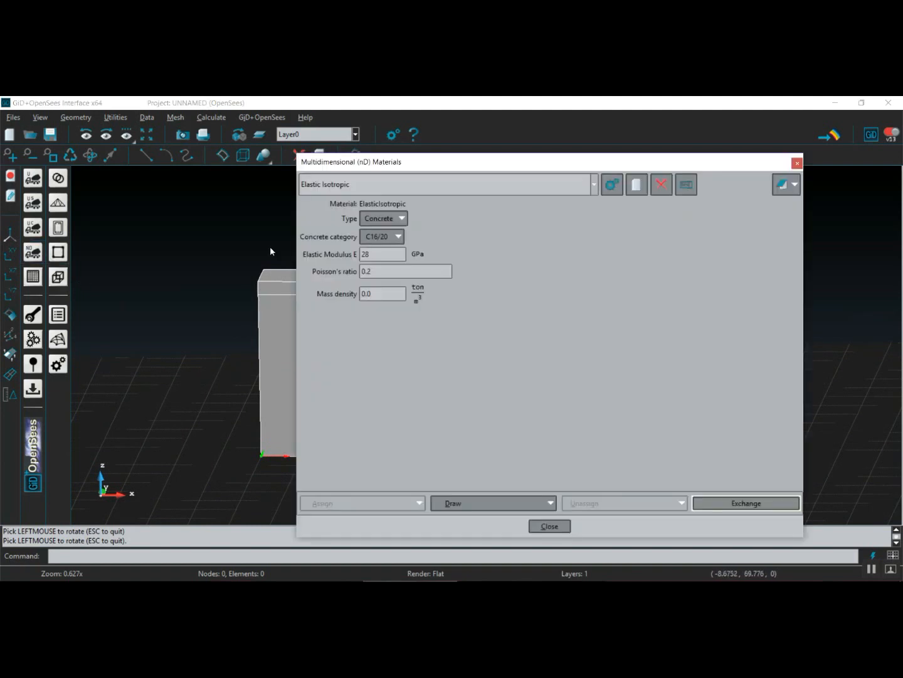
{"action": "left_click", "coordinate": [630, 194]}
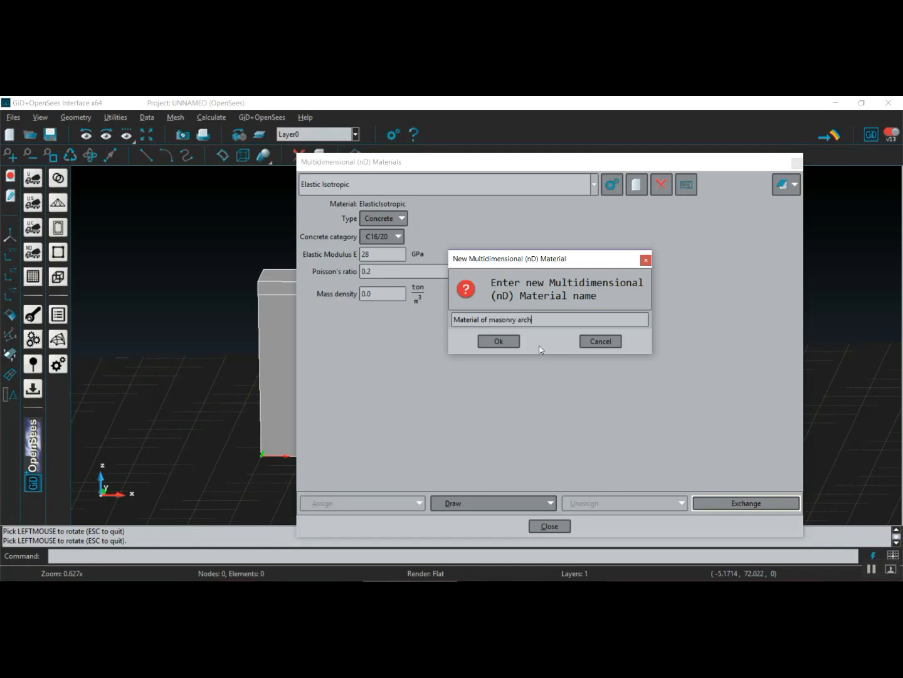
{"action": "left_click", "coordinate": [501, 343]}
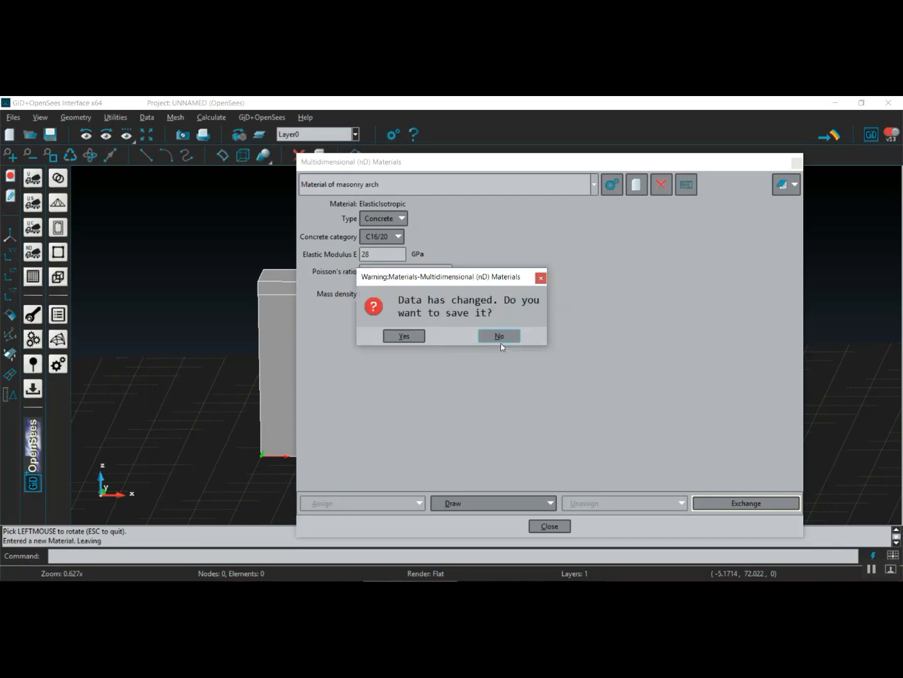
{"action": "left_click", "coordinate": [503, 337]}
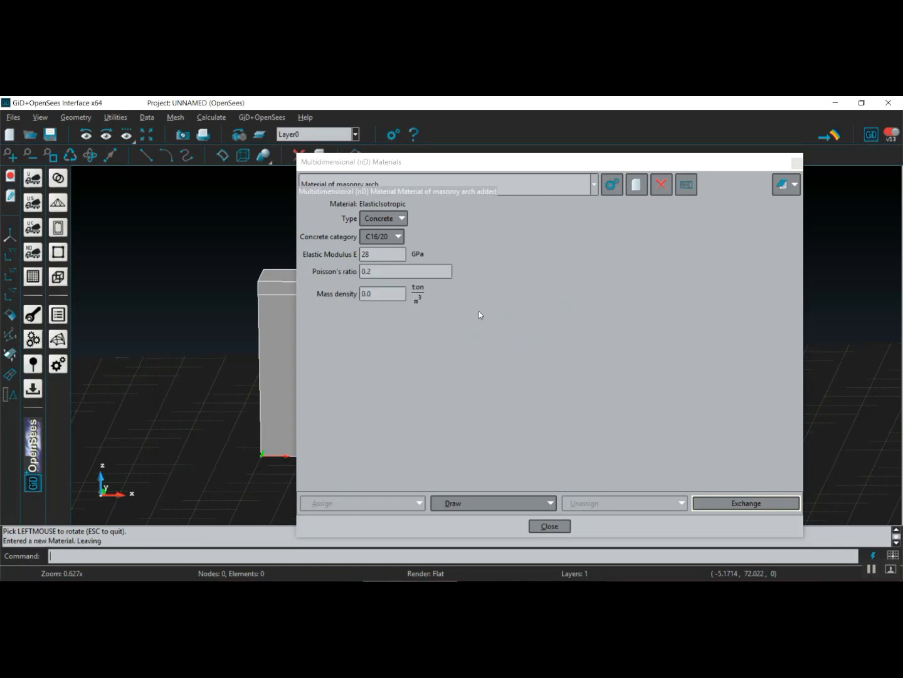
Set the masonry arch material to type Custom with an elastic modulus of 2500 MPa, and save it.
{"action": "left_click", "coordinate": [403, 219]}
{"action": "left_click", "coordinate": [388, 237]}
{"action": "left_click", "coordinate": [417, 236]}
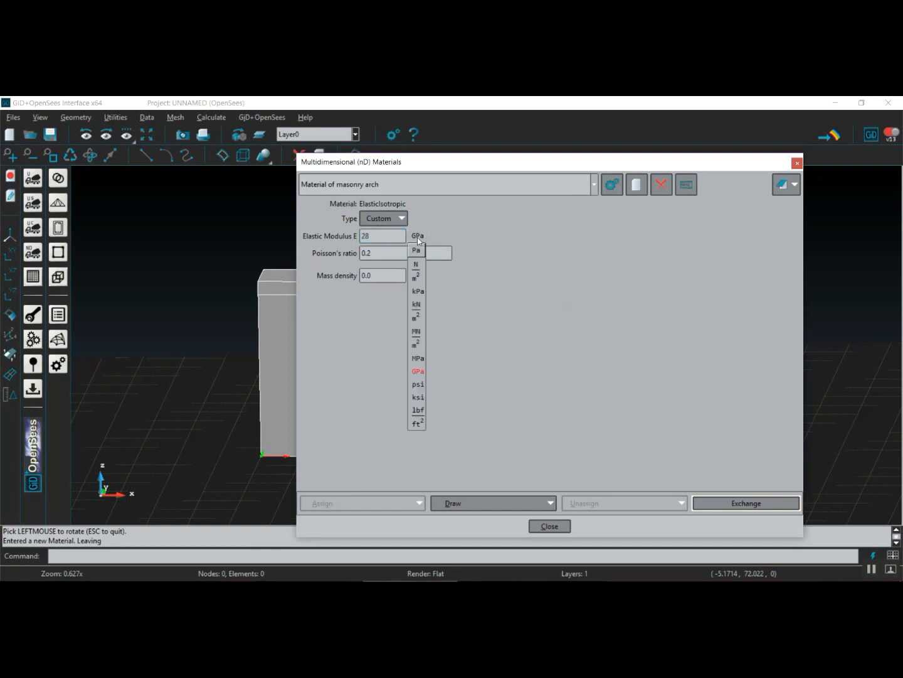
{"action": "left_click", "coordinate": [416, 365]}
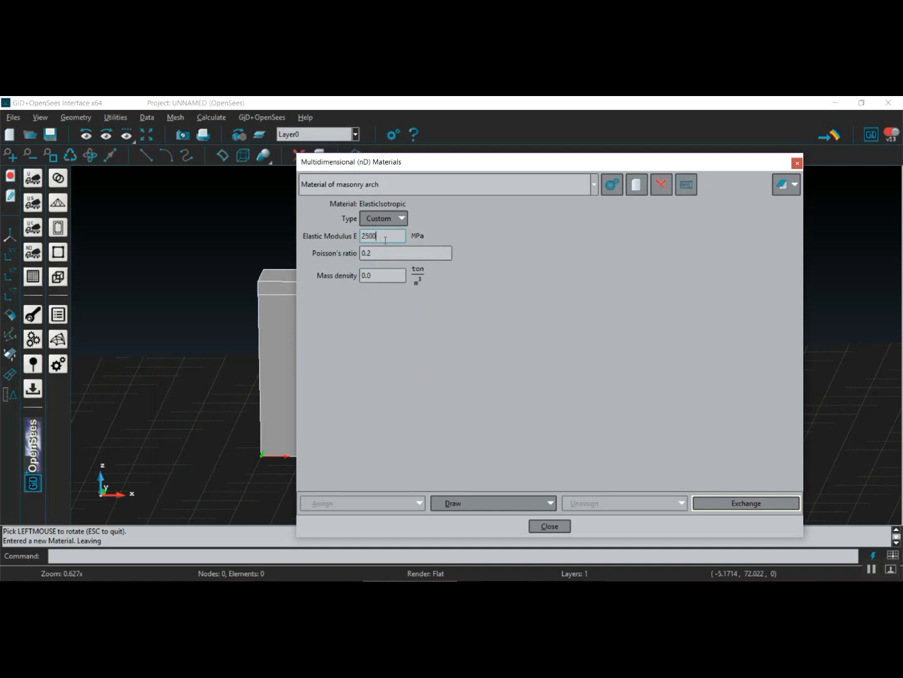
{"action": "left_click", "coordinate": [612, 185]}
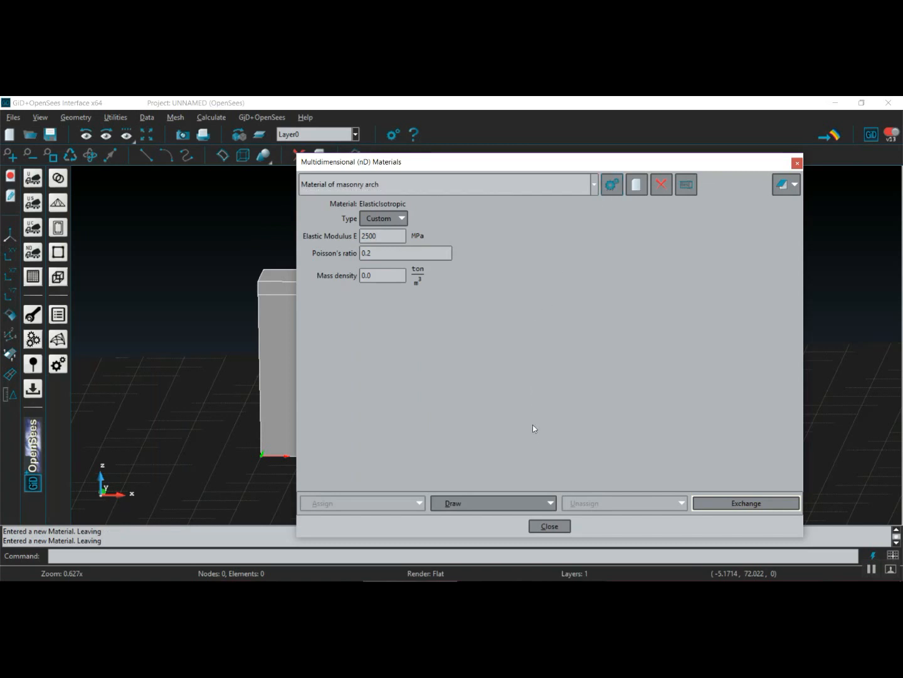
Close the materials dialog and create a Standard Brick Element named "Masonry arch element", dismissing the warning.
{"action": "left_click", "coordinate": [544, 527]}
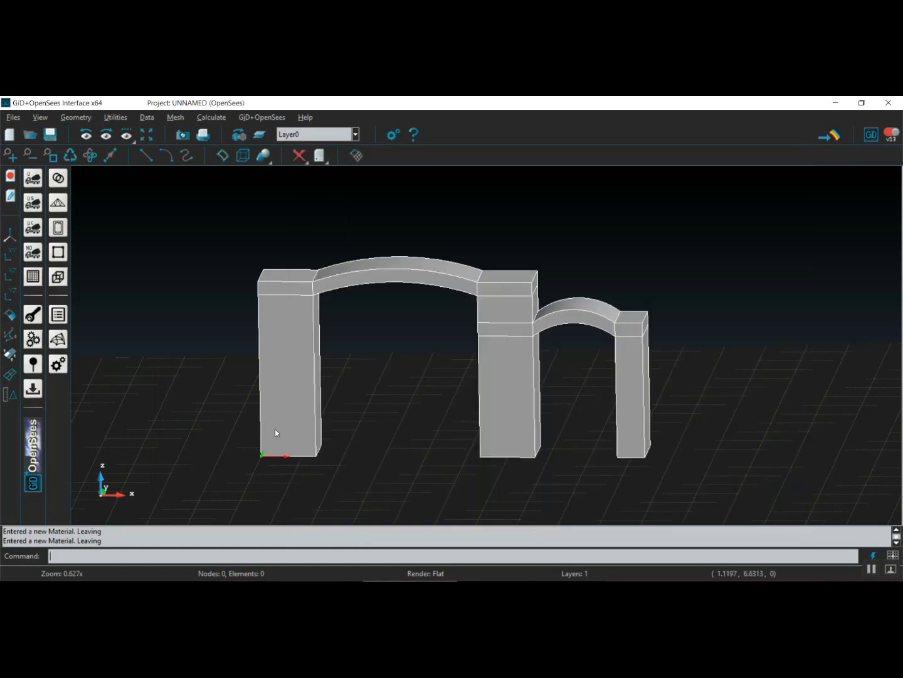
{"action": "left_click", "coordinate": [58, 277]}
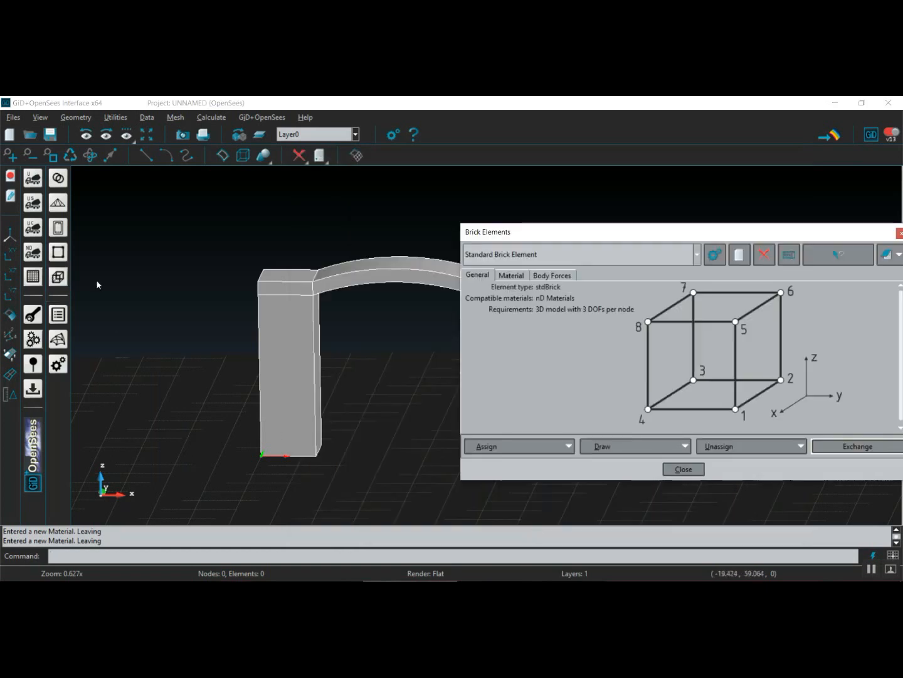
{"action": "left_click", "coordinate": [738, 262]}
{"action": "type", "text": "Ma"}
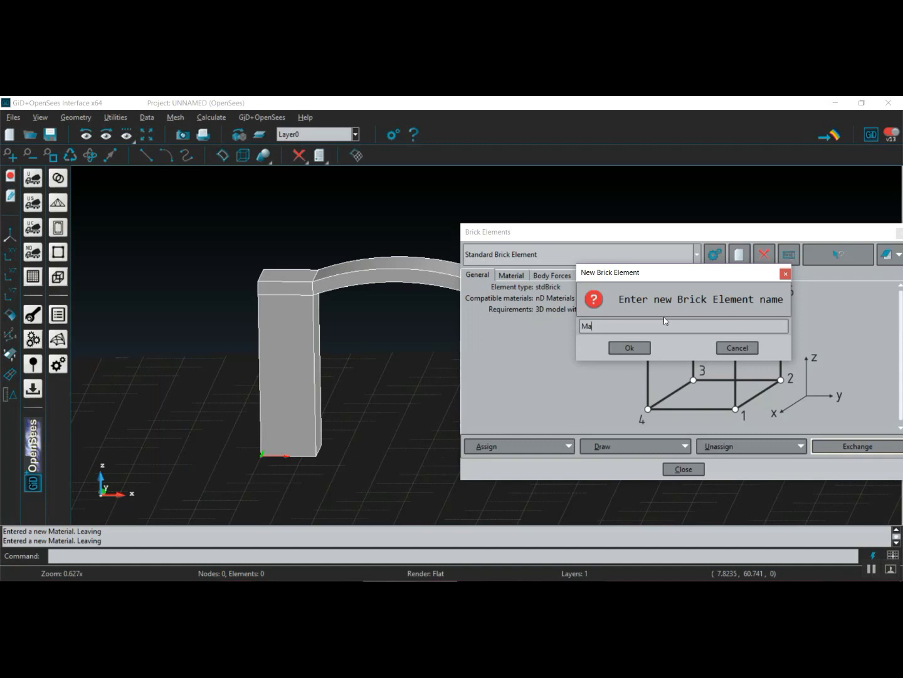
{"action": "type", "text": "sonry arch element"}
{"action": "left_click", "coordinate": [634, 348]}
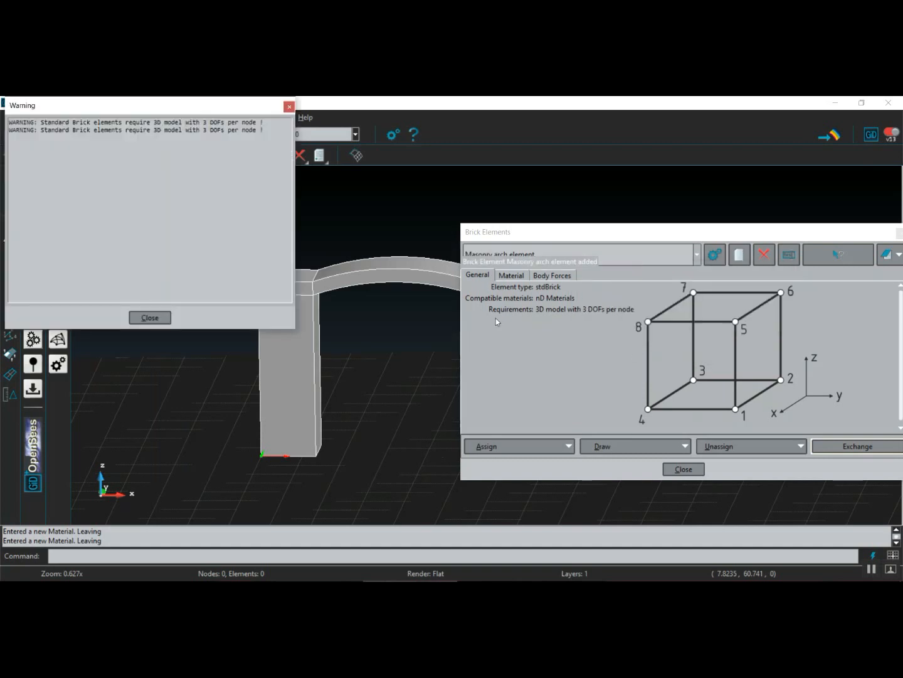
{"action": "left_click", "coordinate": [149, 318]}
Set the problem data's degrees of freedom (DOF) to 3, accept the modeling options, and close the dialog.
{"action": "left_click", "coordinate": [147, 118]}
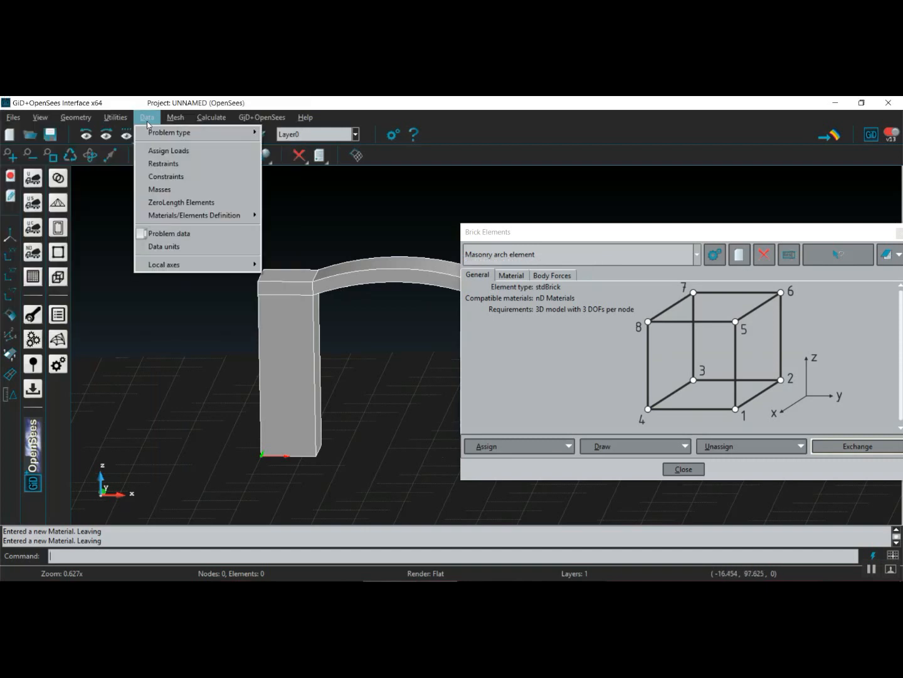
{"action": "left_click", "coordinate": [170, 233]}
{"action": "left_click", "coordinate": [217, 363]}
{"action": "left_click", "coordinate": [211, 373]}
{"action": "left_click", "coordinate": [355, 544]}
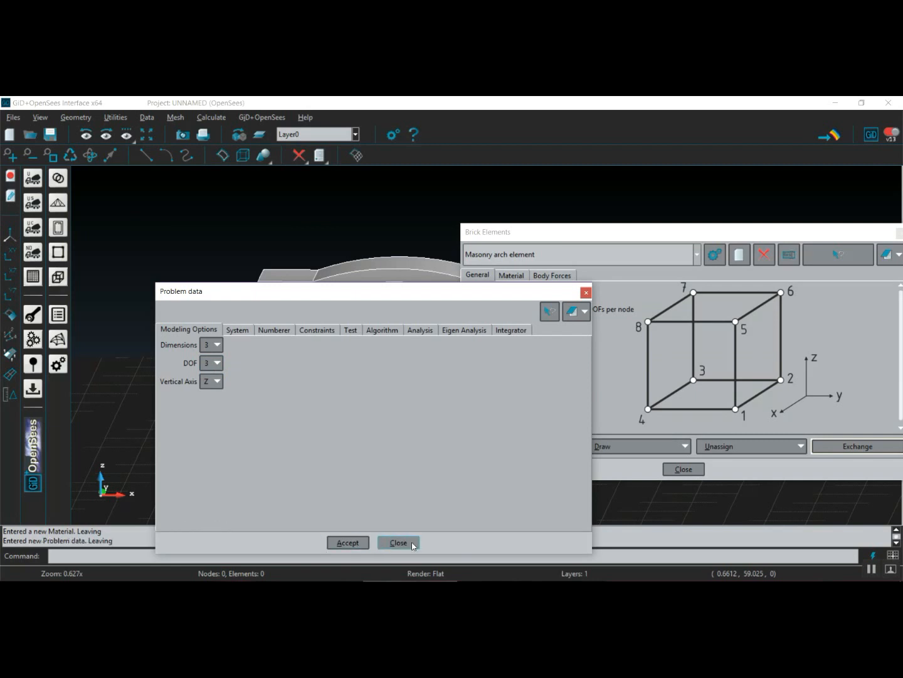
{"action": "left_click", "coordinate": [398, 542]}
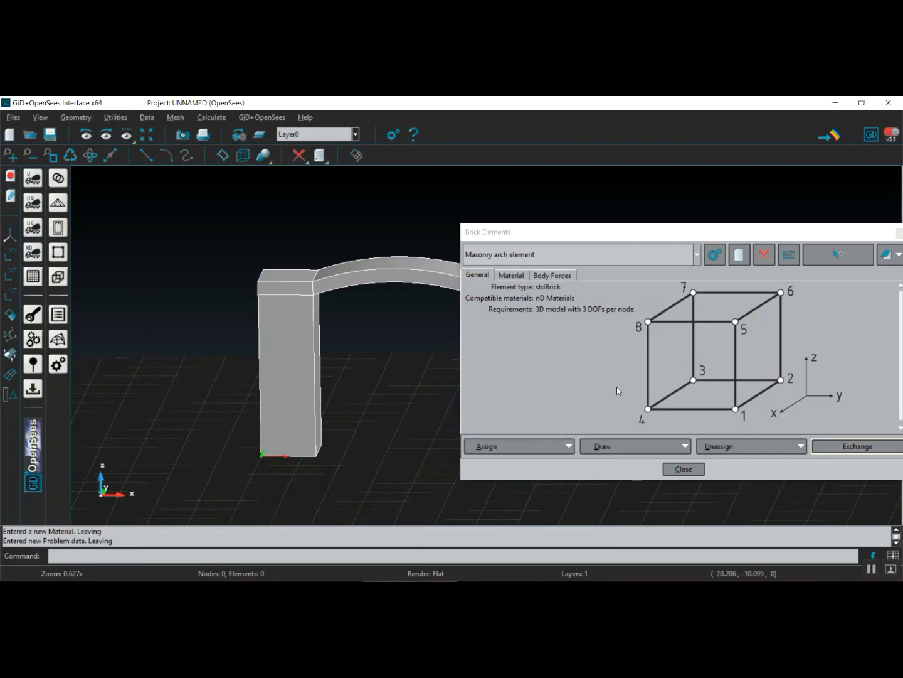
Assign the Masonry arch element to all volumes of the columns and arches.
{"action": "left_click", "coordinate": [563, 448]}
{"action": "left_click", "coordinate": [502, 462]}
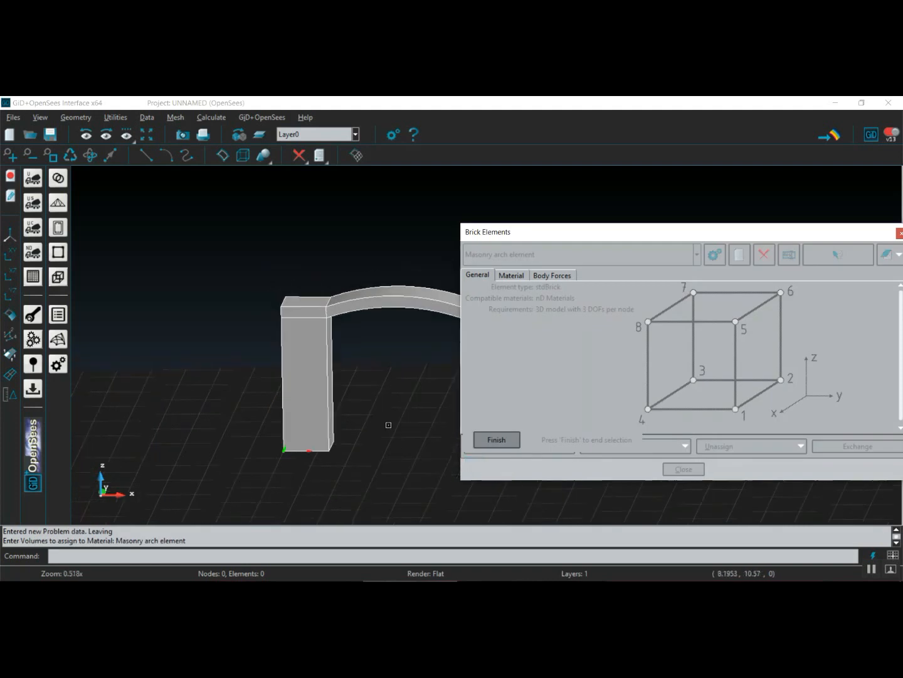
{"action": "middle_click_drag", "start_coordinate": [411, 388], "coordinate": [188, 387]}
{"action": "left_click_drag", "start_coordinate": [110, 265], "coordinate": [431, 483]}
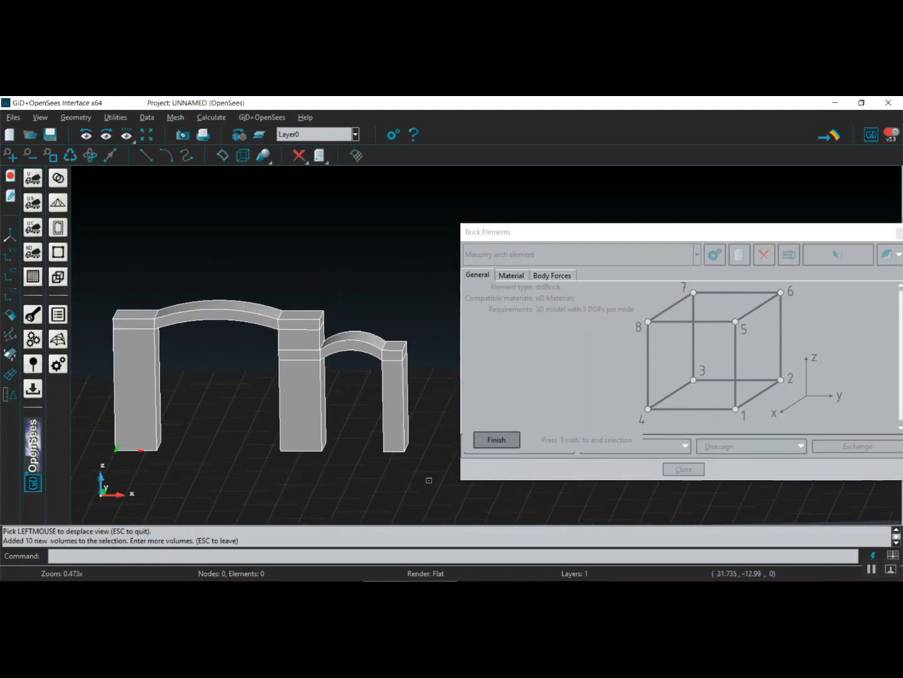
{"action": "left_click", "coordinate": [510, 440]}
Draw all material and element definitions on the model to check the assignment, and close the brick element dialog.
{"action": "left_click", "coordinate": [618, 450]}
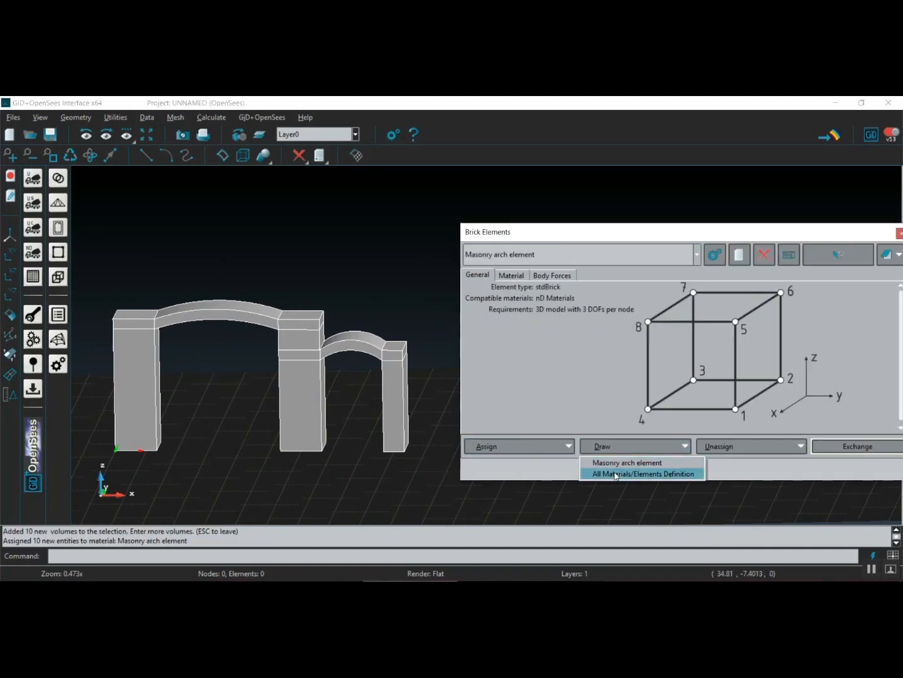
{"action": "left_click", "coordinate": [617, 471]}
{"action": "left_click_drag", "start_coordinate": [362, 451], "coordinate": [388, 451], "text": "shift"}
{"action": "left_click", "coordinate": [495, 439]}
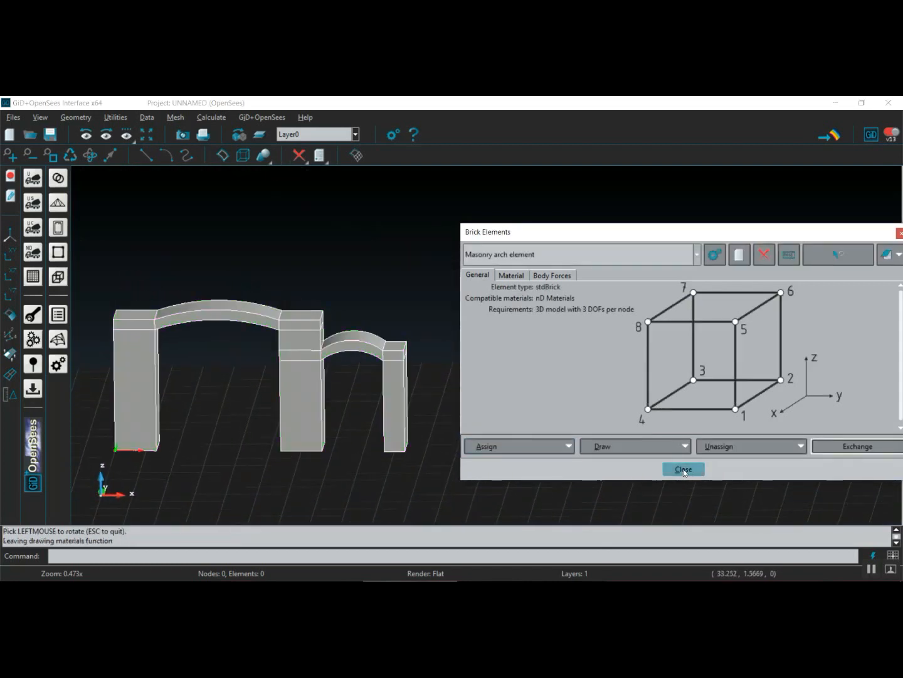
{"action": "left_click", "coordinate": [684, 469]}
Assign surface restraints fixing all translations and rotations to the bottom faces of the three columns, using smooth rendering to select them.
{"action": "middle_click_drag", "start_coordinate": [312, 439], "coordinate": [435, 415]}
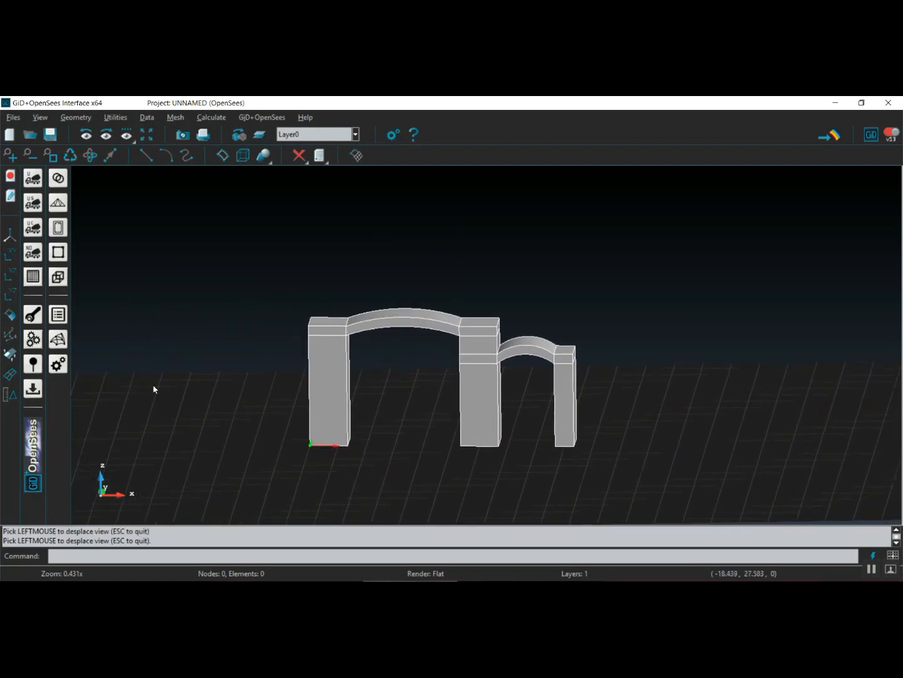
{"action": "left_click", "coordinate": [33, 314]}
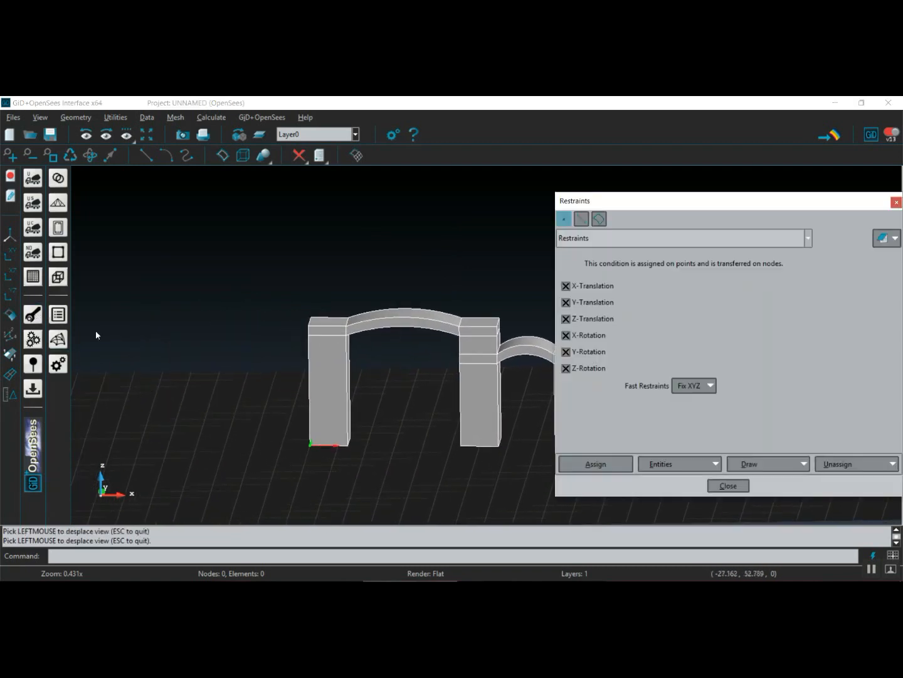
{"action": "left_click", "coordinate": [599, 220]}
{"action": "left_click", "coordinate": [605, 464]}
{"action": "middle_click_drag", "start_coordinate": [478, 448], "coordinate": [370, 439]}
{"action": "left_click", "coordinate": [415, 576]}
{"action": "left_click_drag", "start_coordinate": [377, 510], "coordinate": [383, 438], "text": "shift"}
{"action": "scroll", "coordinate": [223, 414], "scroll_direction": "up", "scroll_amount": 2}
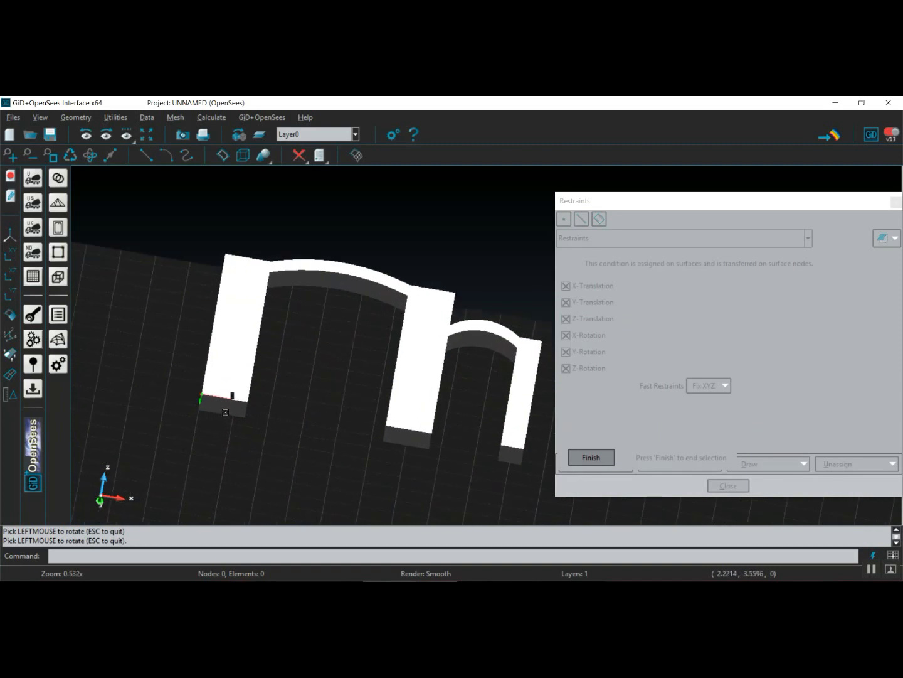
{"action": "left_click", "coordinate": [225, 411]}
{"action": "left_click", "coordinate": [396, 438]}
{"action": "left_click", "coordinate": [511, 455]}
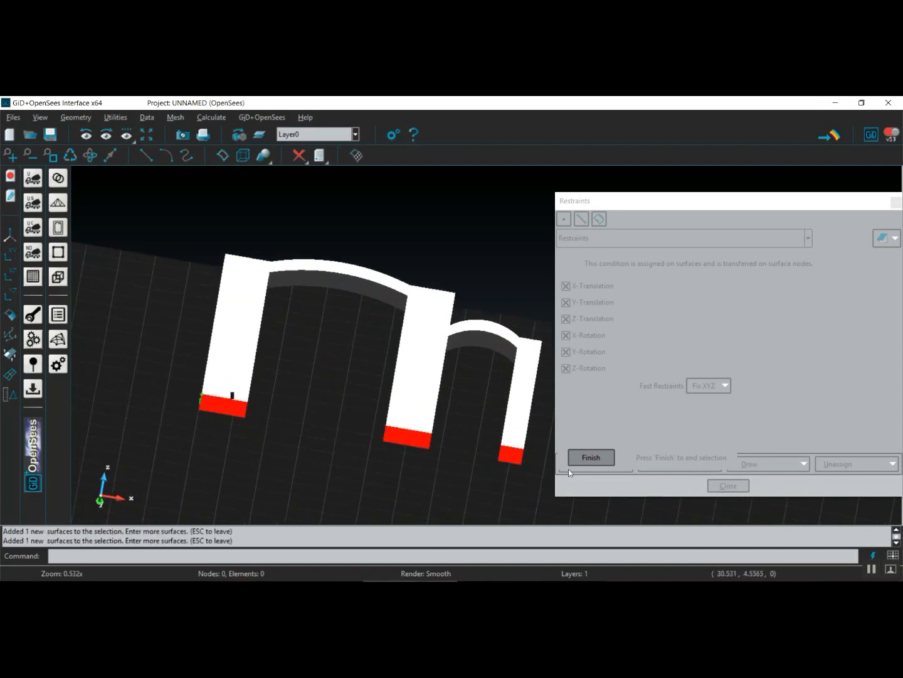
{"action": "left_click", "coordinate": [605, 457]}
Draw all restraints on the model in normal rendering to check the column bases, and close the restraints dialog.
{"action": "left_click", "coordinate": [755, 465]}
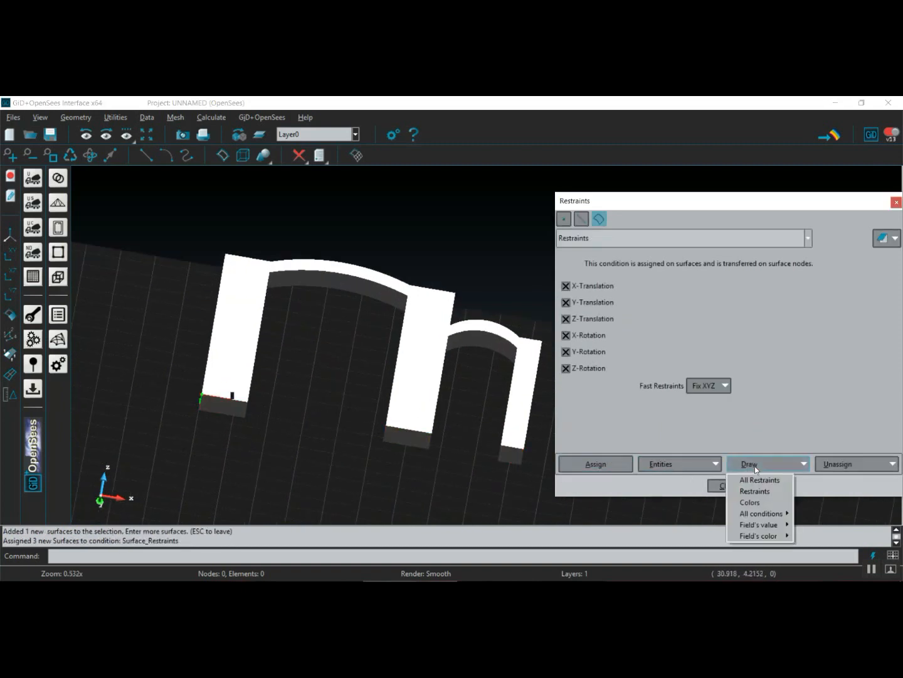
{"action": "left_click", "coordinate": [756, 480]}
{"action": "left_click", "coordinate": [438, 575]}
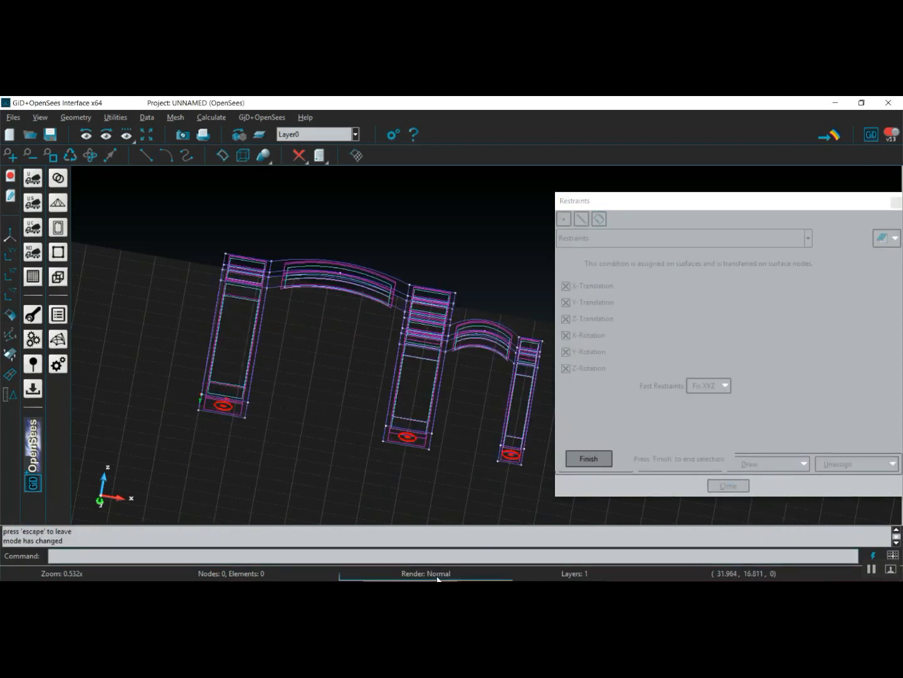
{"action": "left_click_drag", "start_coordinate": [378, 375], "coordinate": [372, 424], "text": "shift"}
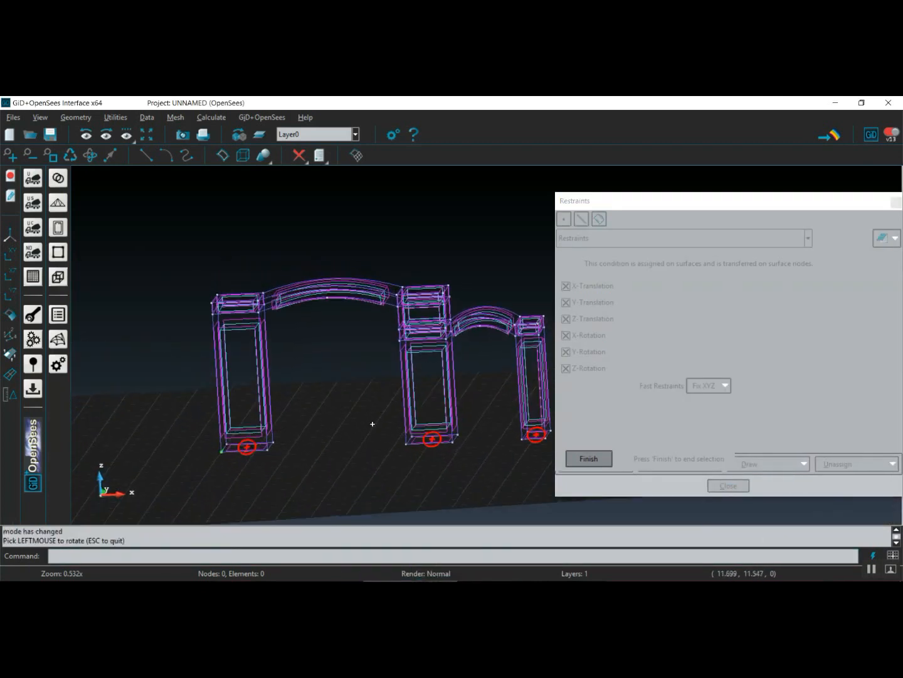
{"action": "right_click_drag", "start_coordinate": [480, 440], "coordinate": [437, 442], "text": "shift"}
{"action": "left_click", "coordinate": [576, 461]}
{"action": "left_click", "coordinate": [706, 486]}
Define a point load with an X-Force of 25 kN and a Y-Force of 15 kN.
{"action": "left_click_drag", "start_coordinate": [222, 373], "coordinate": [324, 371]}
{"action": "right_click_drag", "start_coordinate": [323, 371], "coordinate": [325, 372], "text": "shift"}
{"action": "left_click_drag", "start_coordinate": [658, 438], "coordinate": [672, 465], "text": "shift"}
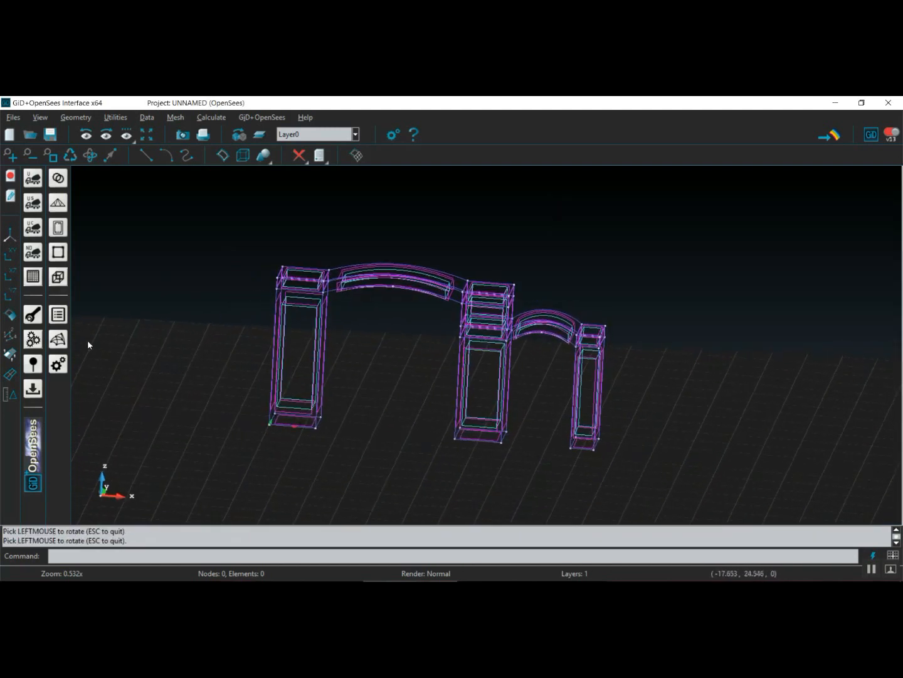
{"action": "left_click", "coordinate": [32, 388]}
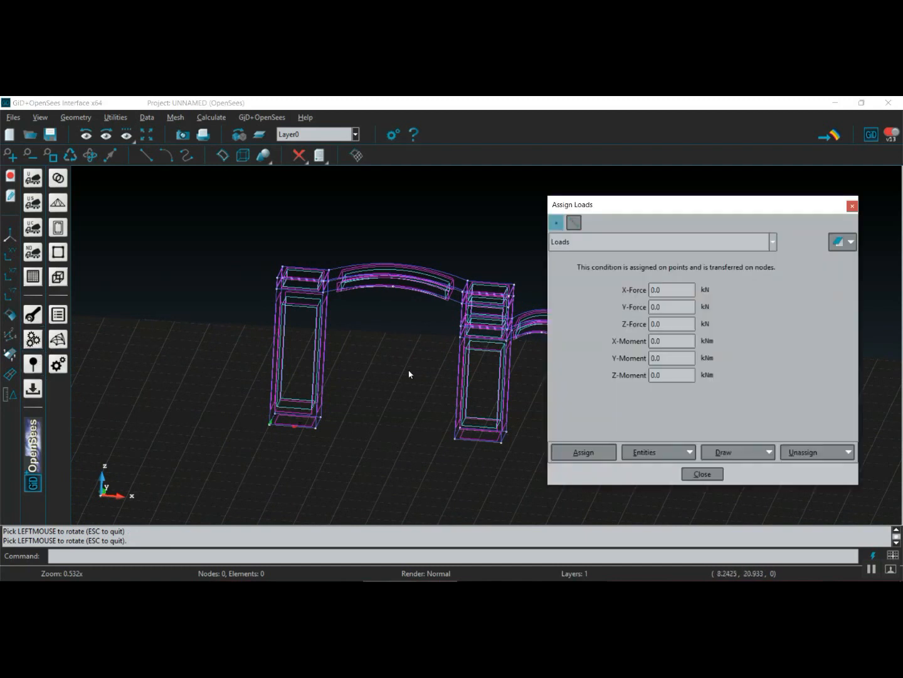
{"action": "right_click_drag", "start_coordinate": [446, 277], "coordinate": [337, 277], "text": "shift"}
{"action": "left_click", "coordinate": [655, 290]}
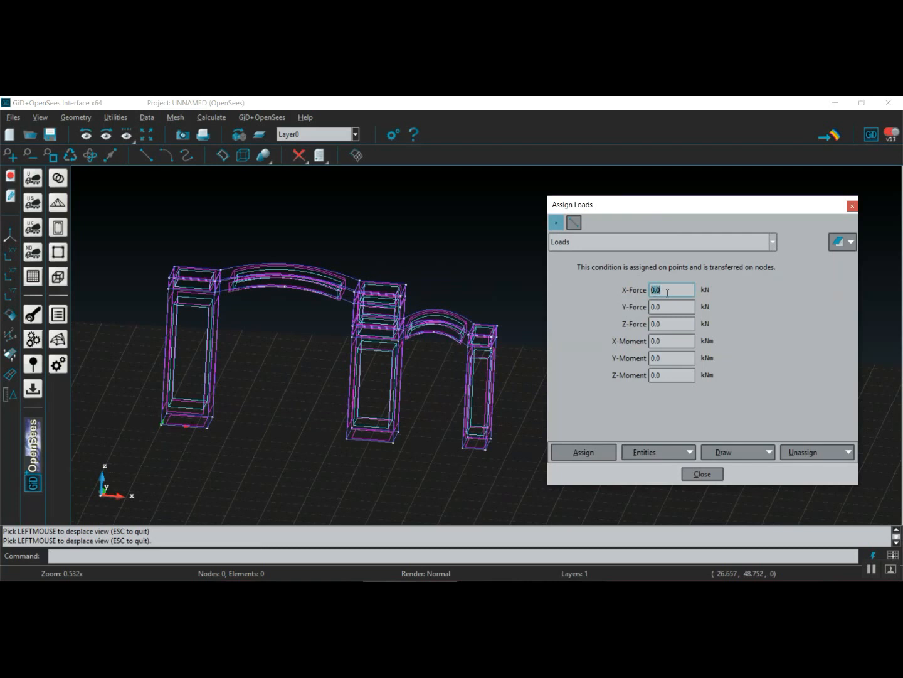
{"action": "type", "text": "25"}
{"action": "left_click", "coordinate": [675, 312]}
{"action": "type", "text": "15"}
Start assigning the point load, selecting the top corner points of the short end column and the middle column.
{"action": "left_click", "coordinate": [583, 451]}
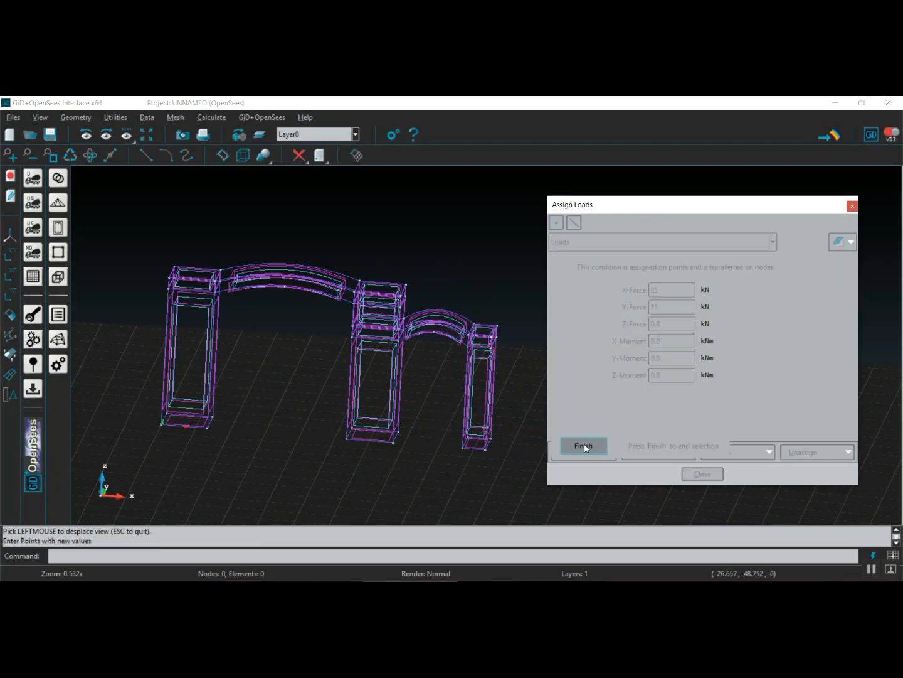
{"action": "scroll", "coordinate": [506, 348], "scroll_direction": "up", "scroll_amount": 4}
{"action": "left_click", "coordinate": [489, 321]}
{"action": "left_click", "coordinate": [492, 308]}
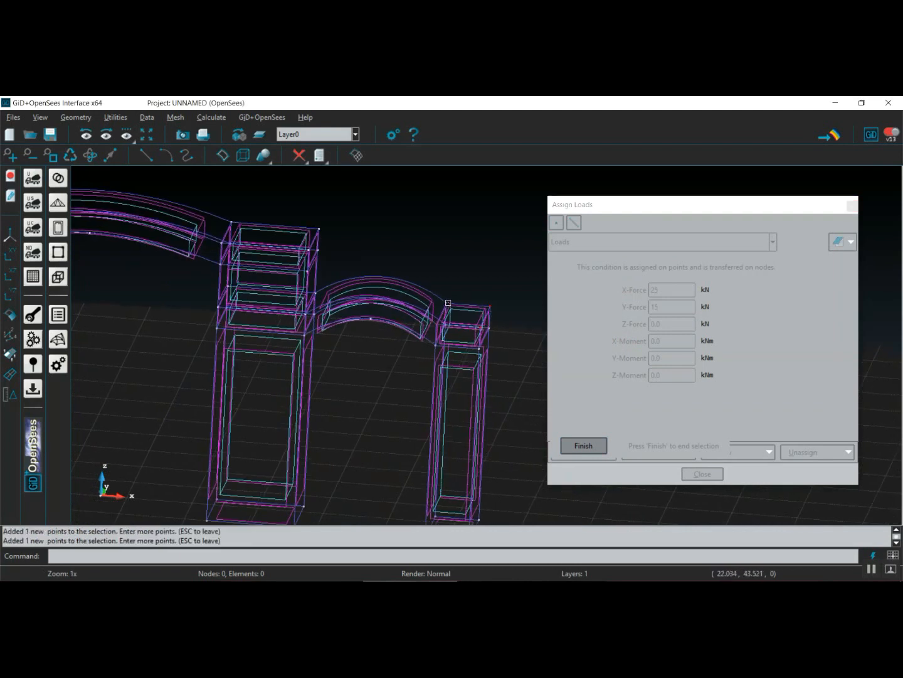
{"action": "left_click", "coordinate": [319, 228]}
{"action": "left_click", "coordinate": [231, 222]}
Add the top corner points of the first column to the selection and finish assigning the point load.
{"action": "scroll", "coordinate": [221, 246], "scroll_direction": "down", "scroll_amount": 3}
{"action": "middle_click_drag", "start_coordinate": [175, 270], "coordinate": [321, 299]}
{"action": "scroll", "coordinate": [158, 222], "scroll_direction": "up", "scroll_amount": 3}
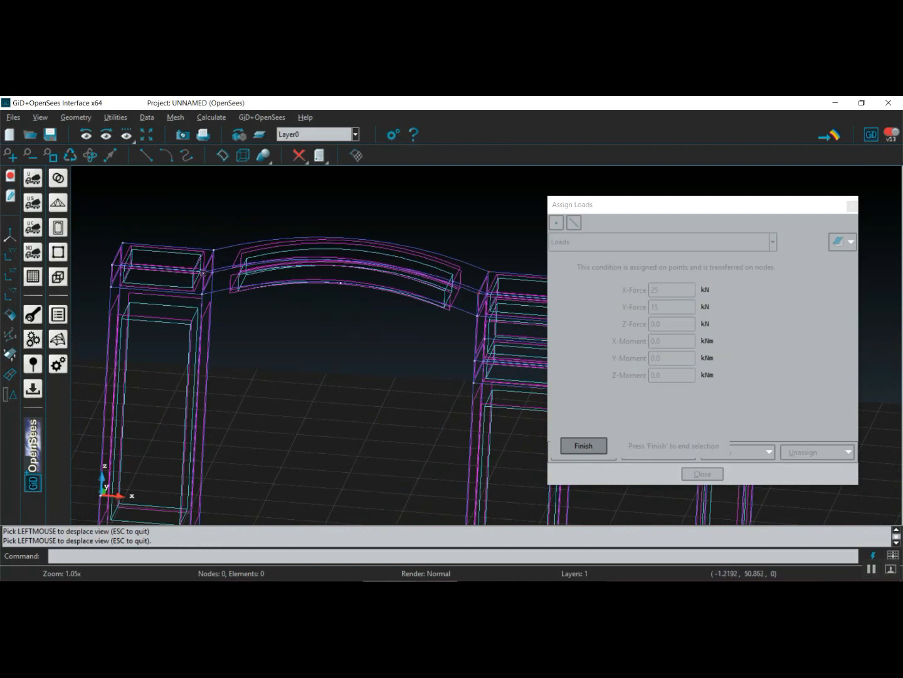
{"action": "left_click", "coordinate": [202, 273]}
{"action": "left_click", "coordinate": [214, 250]}
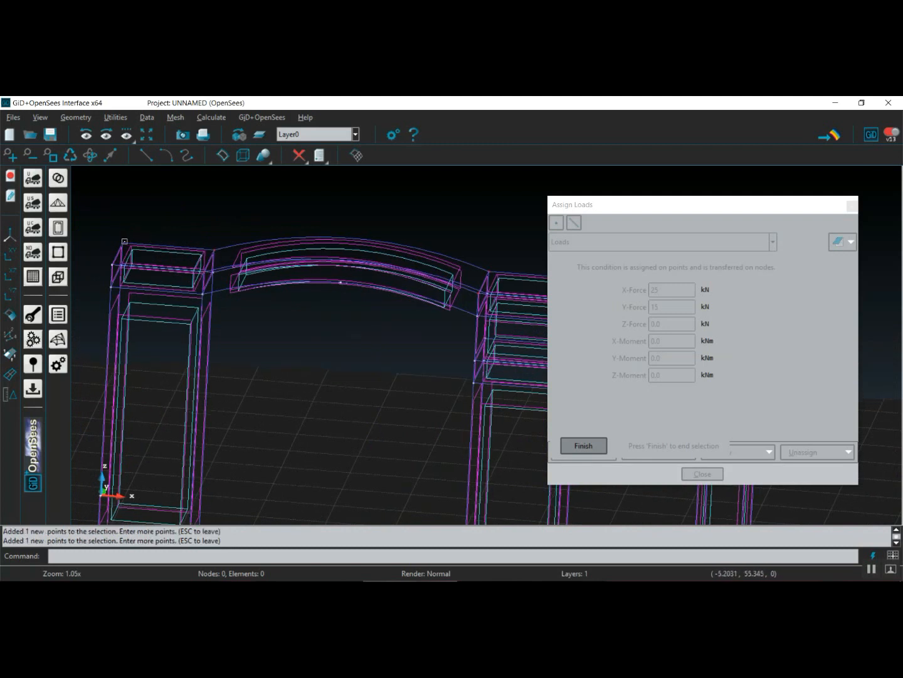
{"action": "scroll", "coordinate": [347, 367], "scroll_direction": "down", "scroll_amount": 5}
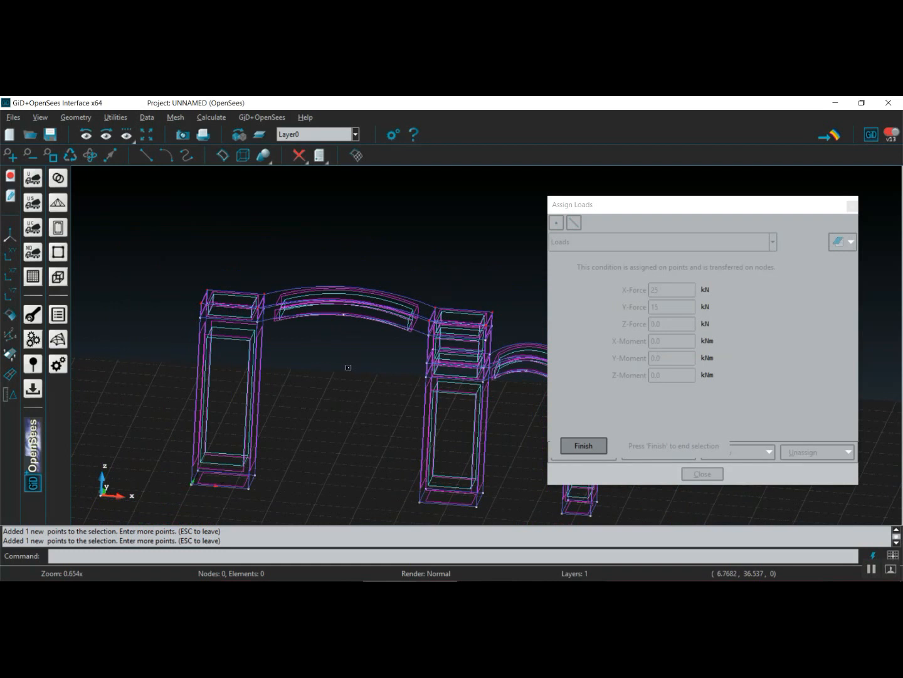
{"action": "middle_click_drag", "start_coordinate": [409, 392], "coordinate": [332, 359]}
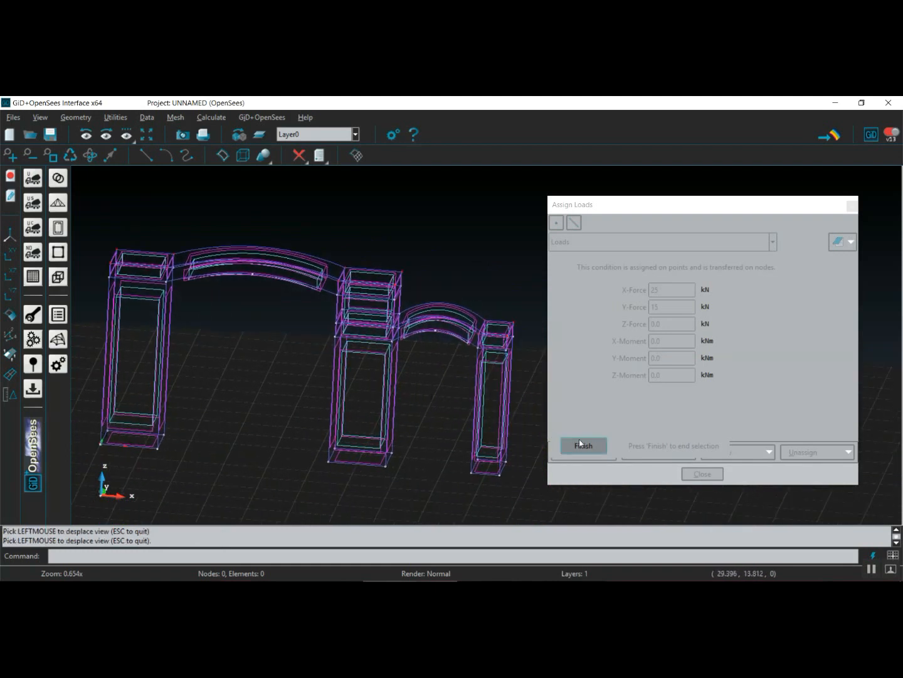
{"action": "left_click", "coordinate": [581, 444]}
Draw all assigned loads on the model to check them, and close the loads dialog.
{"action": "left_click", "coordinate": [733, 451]}
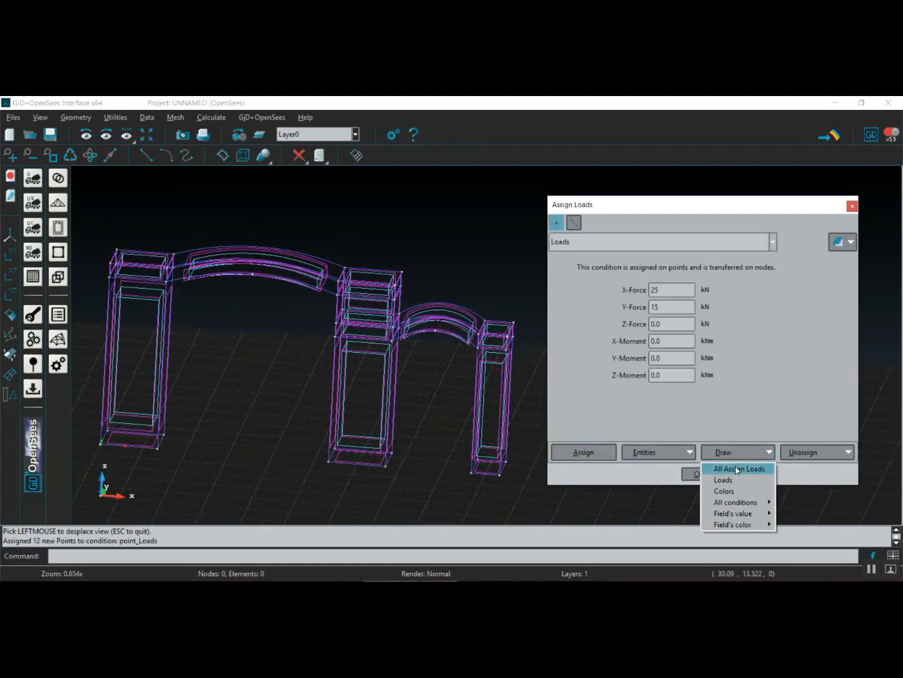
{"action": "left_click", "coordinate": [734, 466]}
{"action": "left_click", "coordinate": [579, 449]}
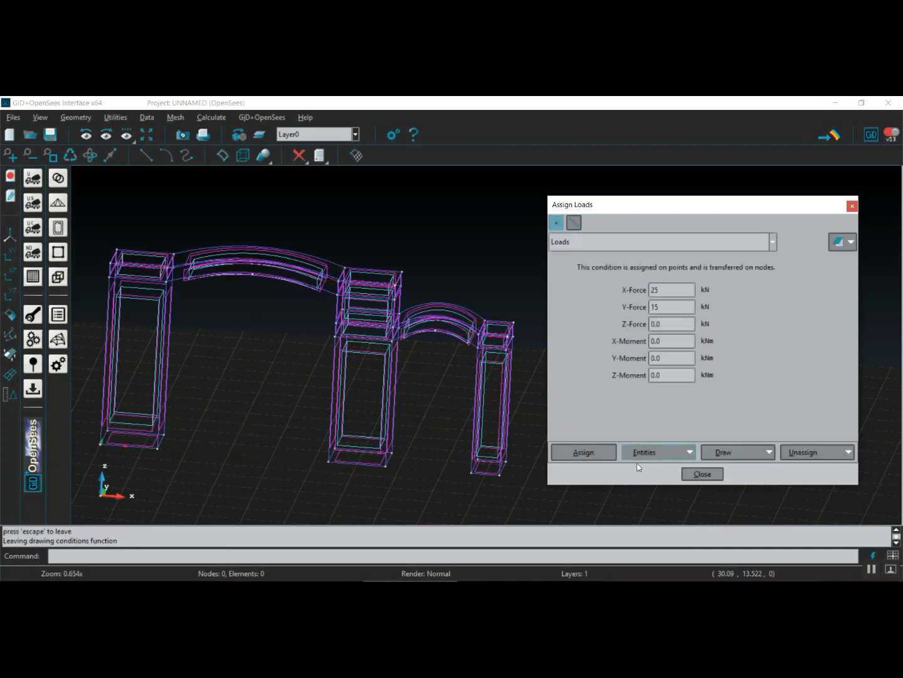
{"action": "left_click", "coordinate": [698, 478]}
Assign the Hexahedra mesh element type to all volumes of the model.
{"action": "scroll", "coordinate": [455, 427], "scroll_direction": "down", "scroll_amount": 2}
{"action": "middle_click_drag", "start_coordinate": [364, 385], "coordinate": [466, 384]}
{"action": "left_click", "coordinate": [175, 118]}
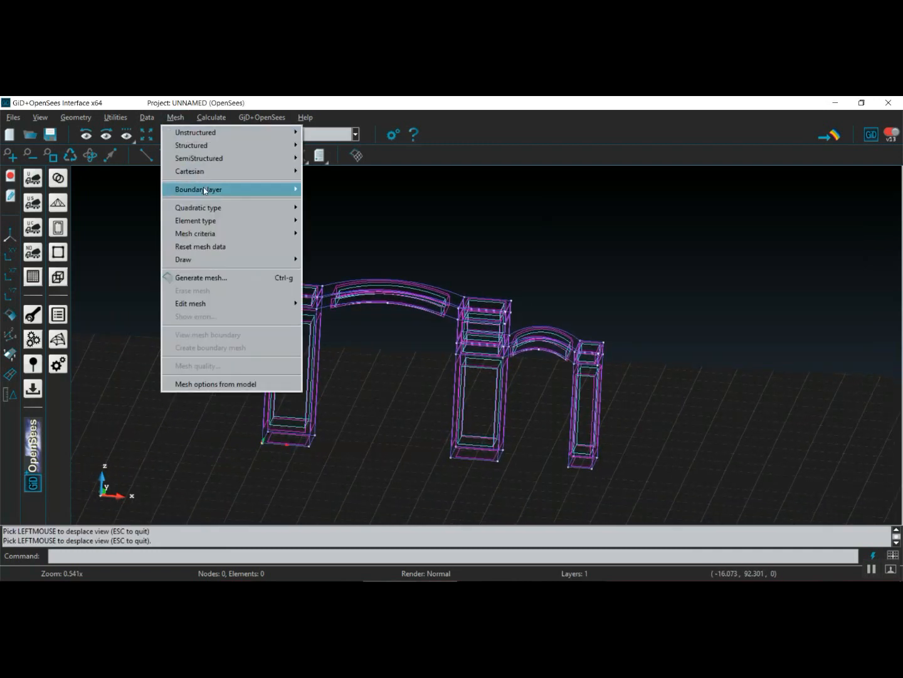
{"action": "mouse_move", "coordinate": [219, 221]}
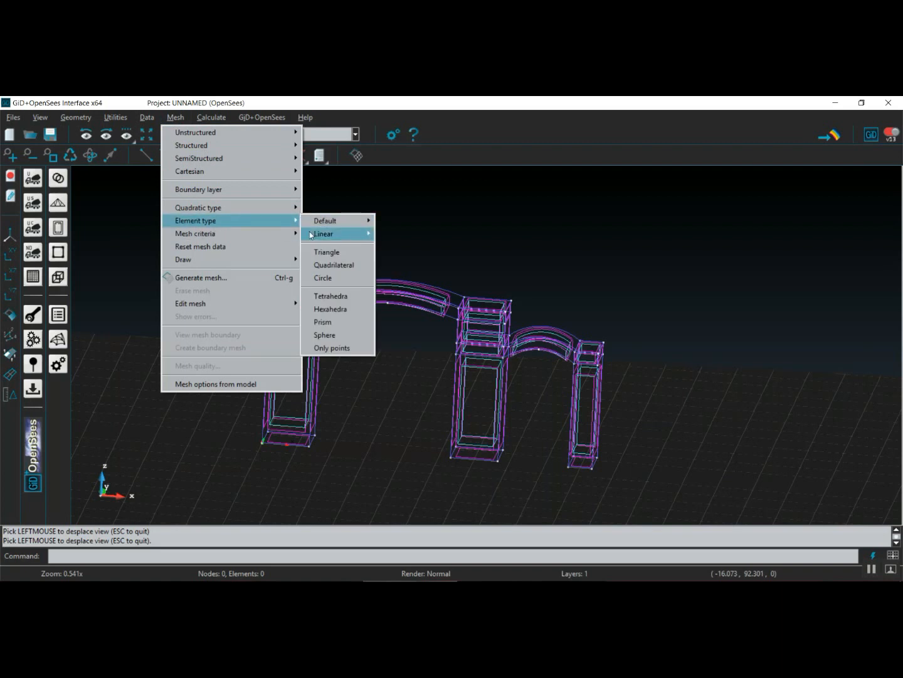
{"action": "left_click", "coordinate": [332, 308]}
{"action": "left_click", "coordinate": [216, 231]}
{"action": "left_click", "coordinate": [652, 491]}
{"action": "key", "text": "Escape"}
Assign a structured mesh size of 1.1 to all volumes and to all lines of the arch model.
{"action": "left_click", "coordinate": [175, 117]}
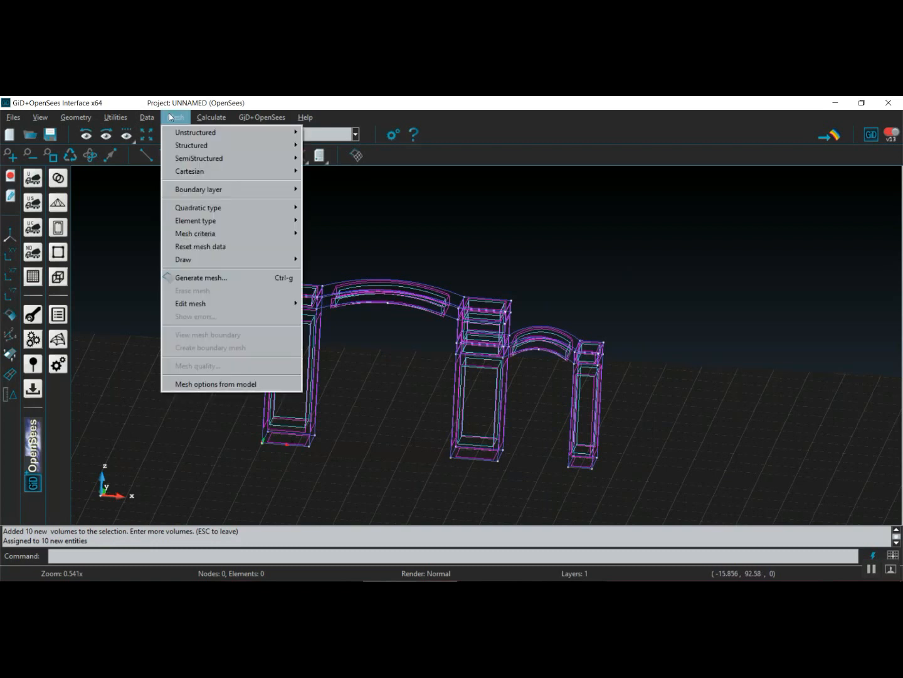
{"action": "mouse_move", "coordinate": [239, 150]}
{"action": "mouse_move", "coordinate": [341, 178]}
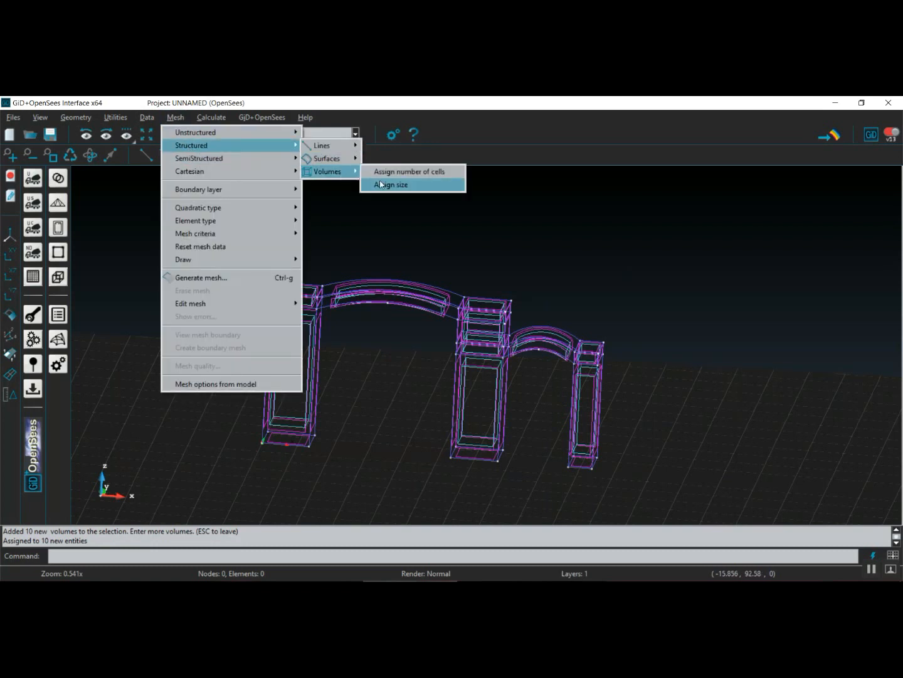
{"action": "left_click", "coordinate": [392, 184]}
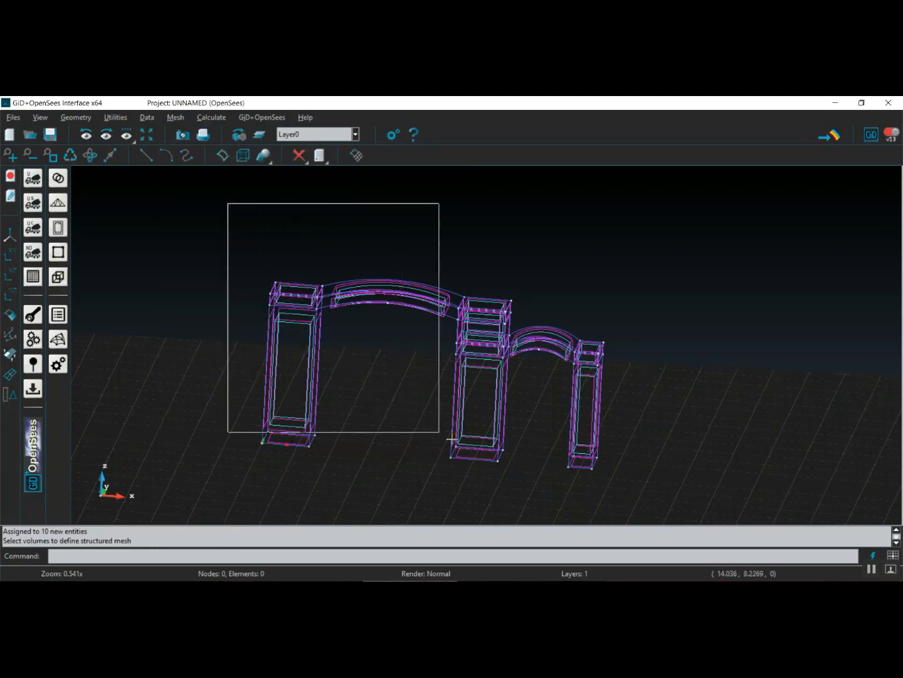
{"action": "left_click", "coordinate": [637, 483]}
{"action": "key", "text": "Escape"}
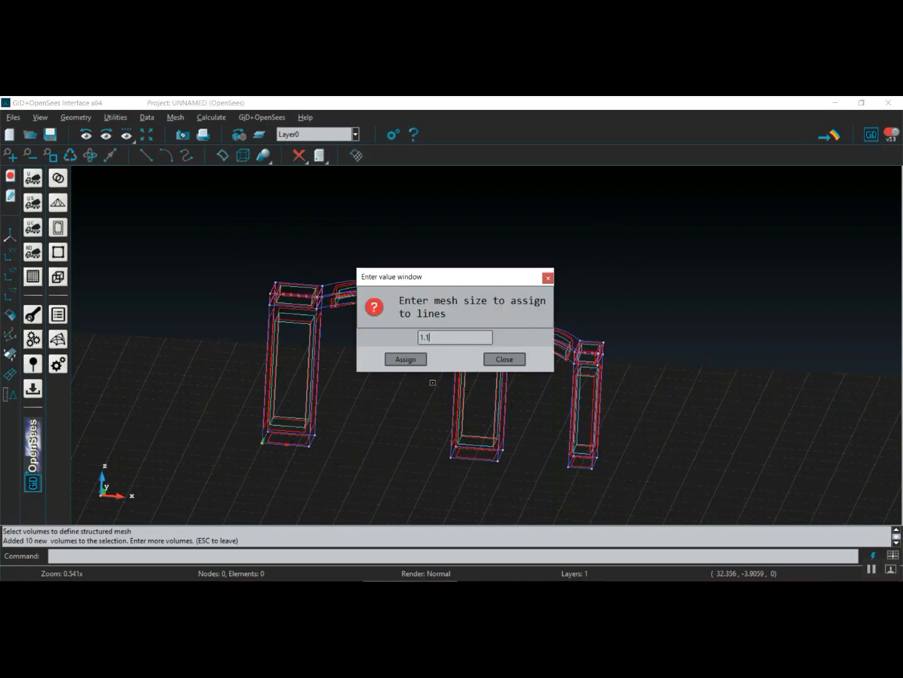
{"action": "left_click", "coordinate": [406, 359]}
{"action": "left_click", "coordinate": [212, 218]}
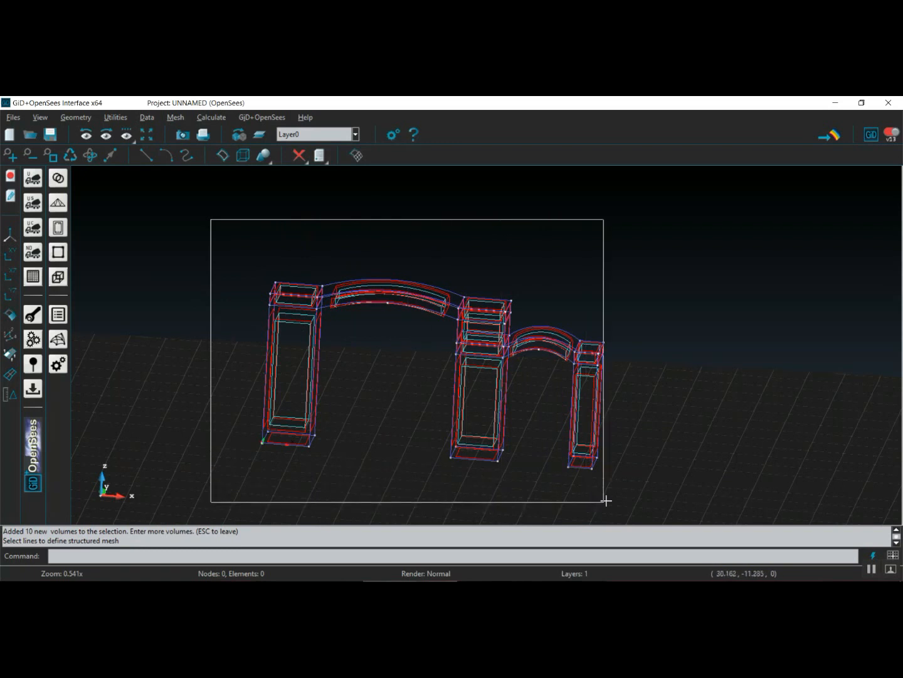
{"action": "left_click", "coordinate": [624, 505]}
{"action": "key", "text": "Escape"}
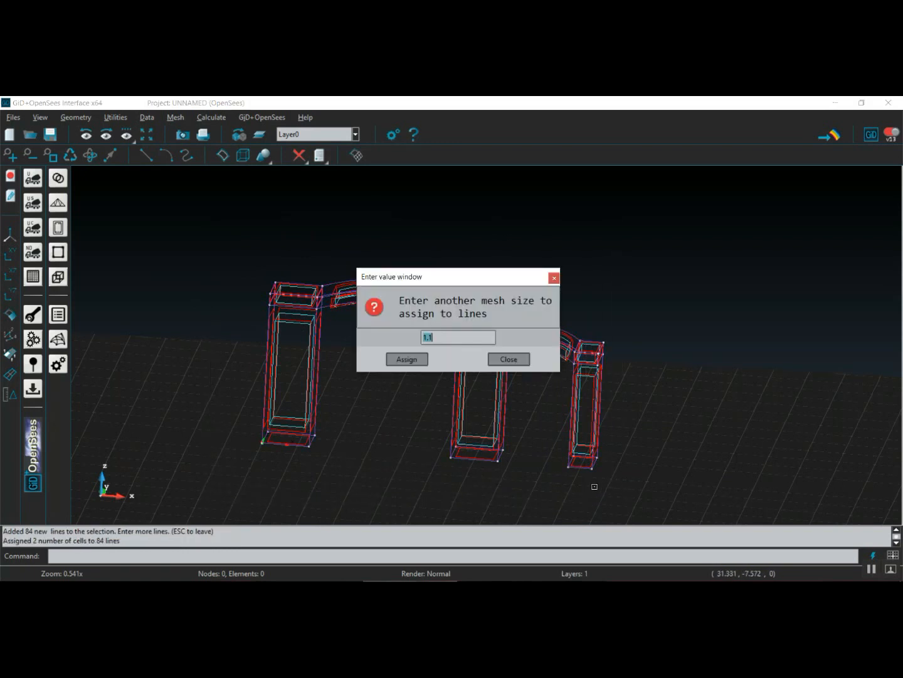
{"action": "key", "text": "Escape"}
Generate the mesh with an element size of 1.6 and view it.
{"action": "left_click", "coordinate": [67, 339]}
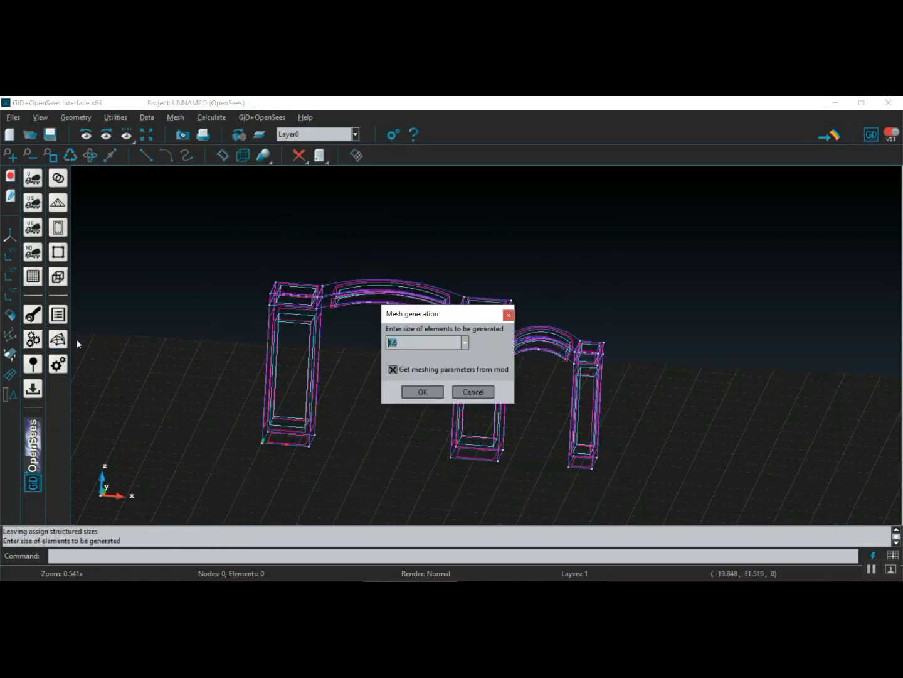
{"action": "left_click", "coordinate": [409, 394]}
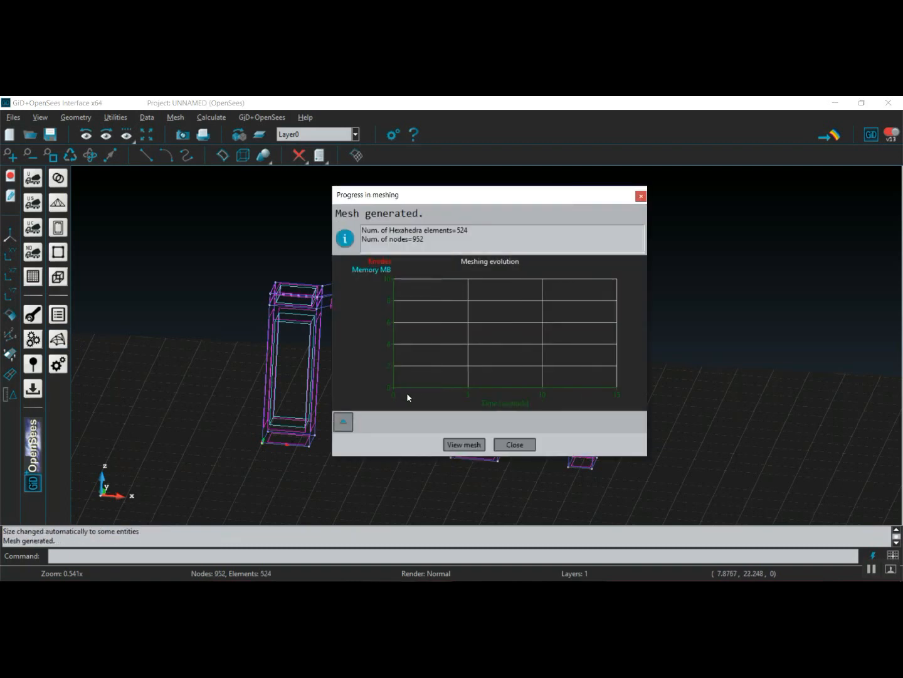
{"action": "left_click", "coordinate": [471, 443]}
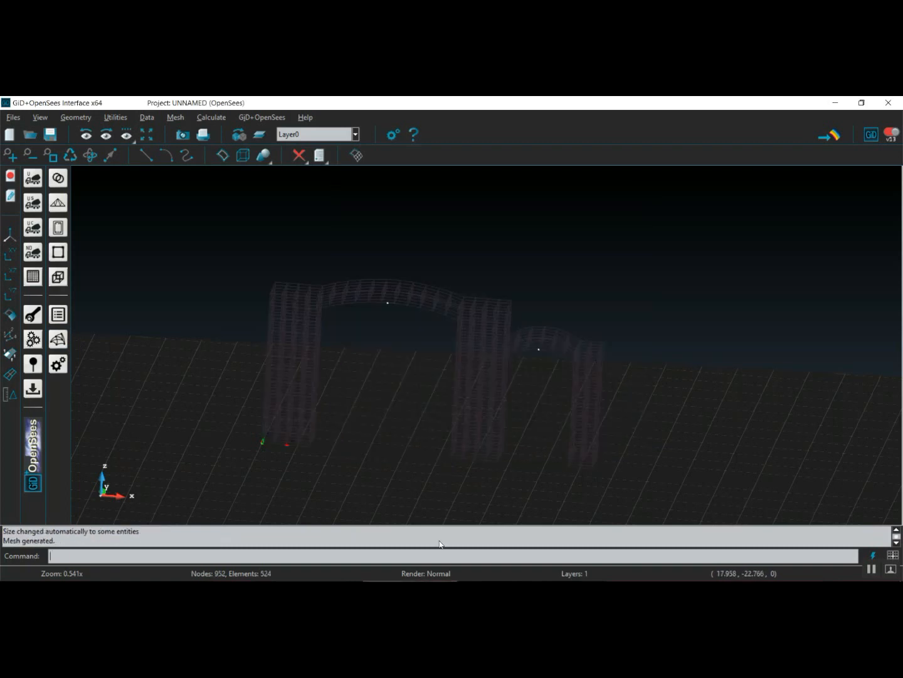
Collapse the mesh with the 0.0014 tolerance.
{"action": "left_click", "coordinate": [174, 118]}
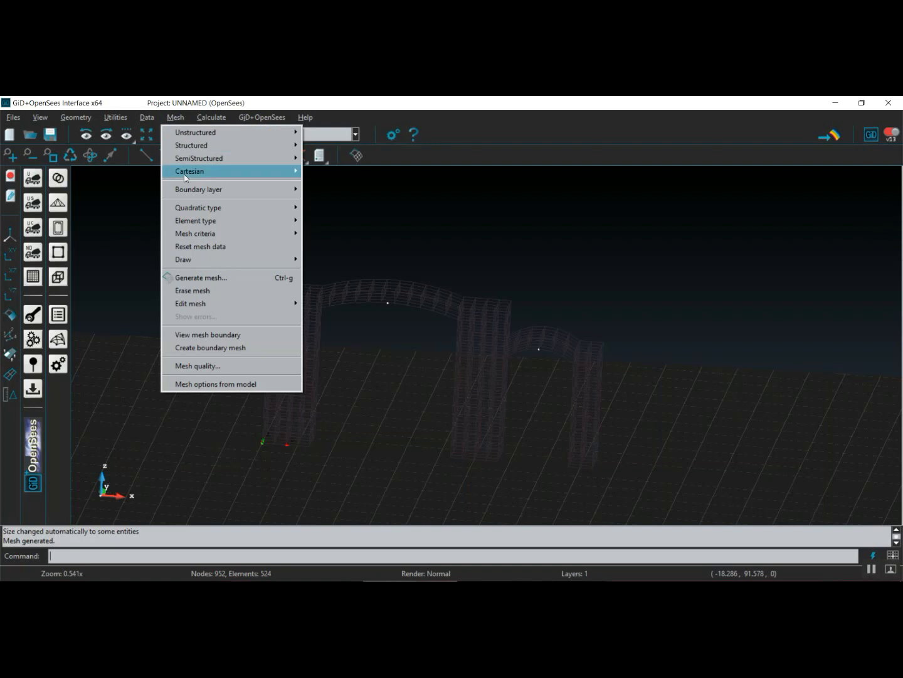
{"action": "mouse_move", "coordinate": [218, 306]}
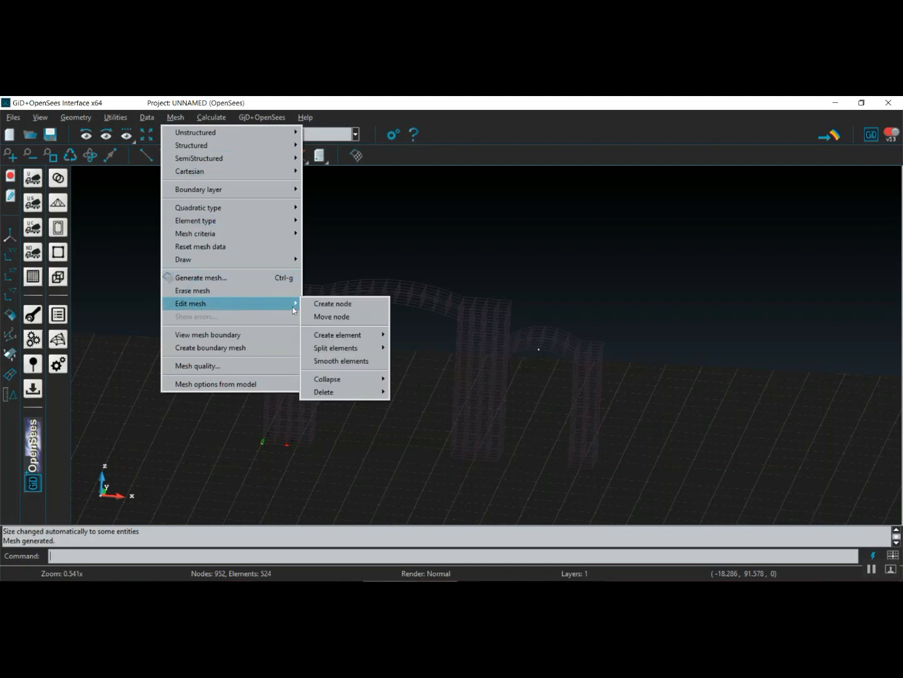
{"action": "mouse_move", "coordinate": [363, 380]}
{"action": "left_click", "coordinate": [401, 379]}
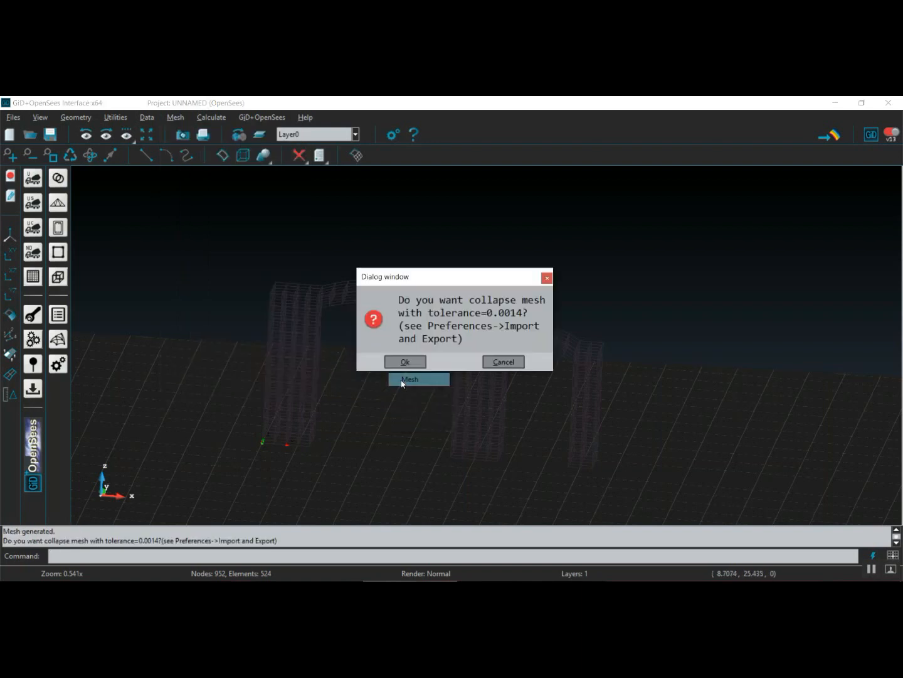
{"action": "left_click_drag", "start_coordinate": [446, 276], "coordinate": [692, 250]}
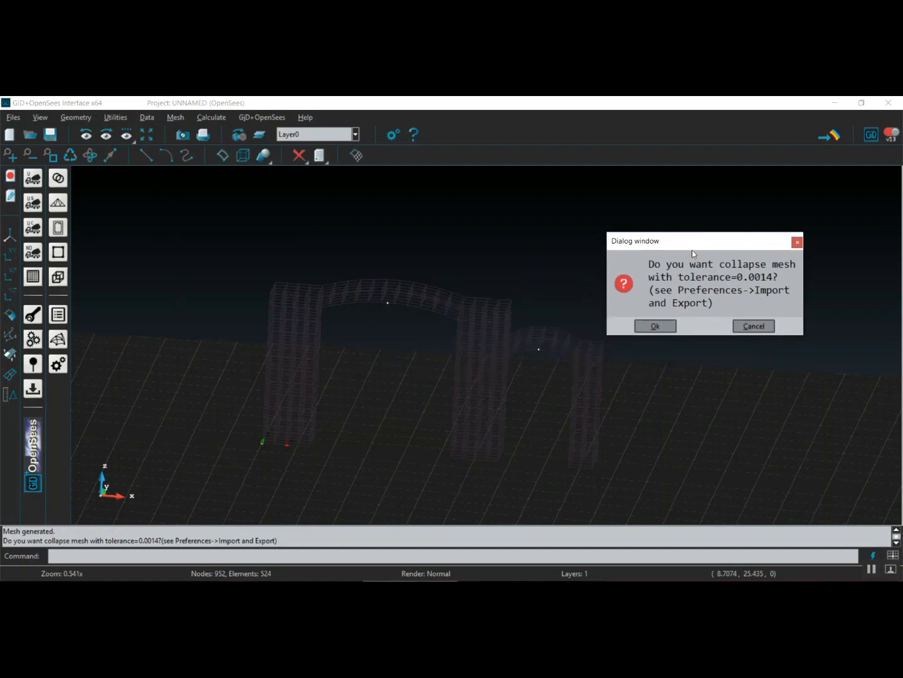
{"action": "left_click", "coordinate": [654, 326]}
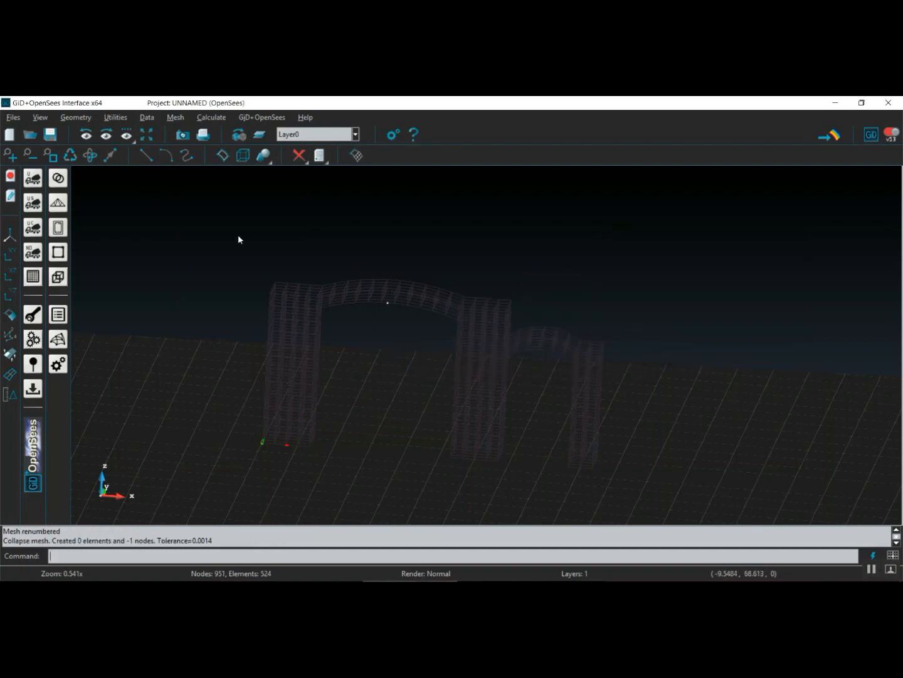
Delete the stray mesh node beneath the crown of the larger arch.
{"action": "left_click", "coordinate": [303, 161]}
{"action": "left_click", "coordinate": [320, 169]}
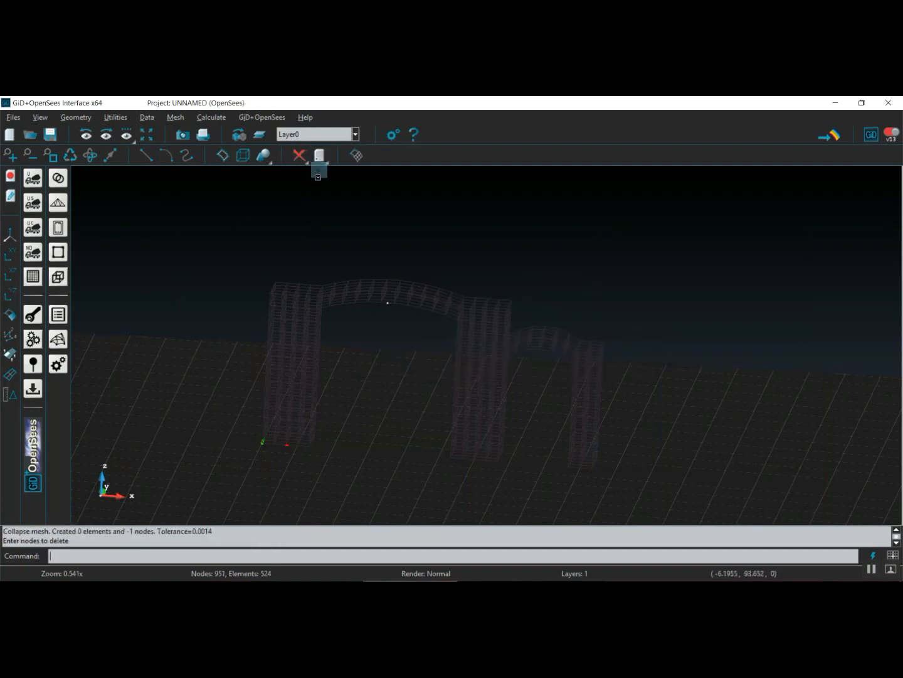
{"action": "left_click", "coordinate": [387, 301]}
{"action": "key", "text": "Escape"}
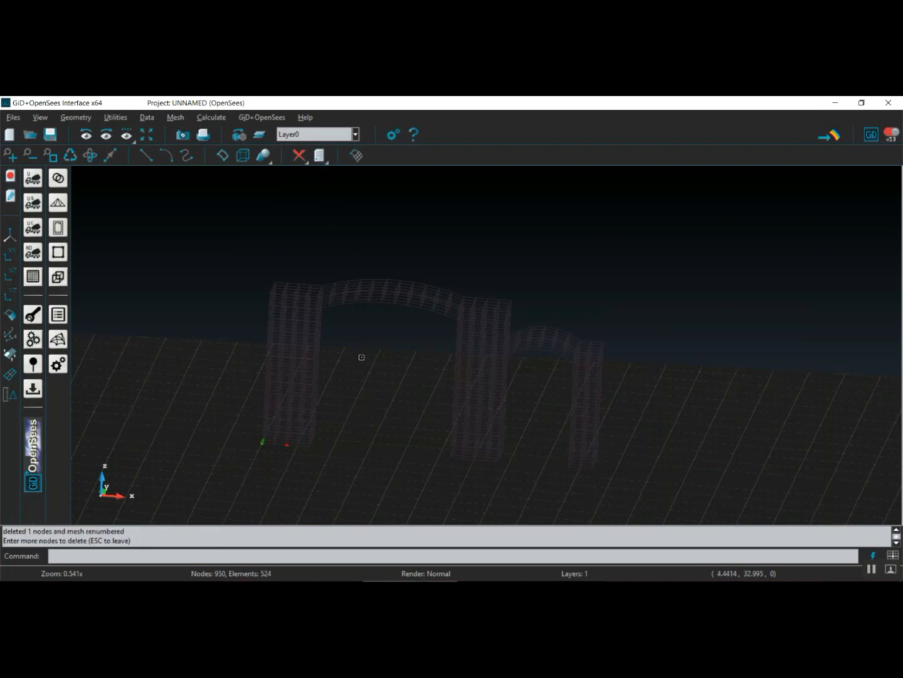
Switch the rendering to Flat and inspect the meshed columns and arches from several angles.
{"action": "left_click", "coordinate": [422, 576]}
{"action": "middle_click_drag", "start_coordinate": [369, 383], "coordinate": [376, 354]}
{"action": "left_click_drag", "start_coordinate": [376, 354], "coordinate": [381, 346]}
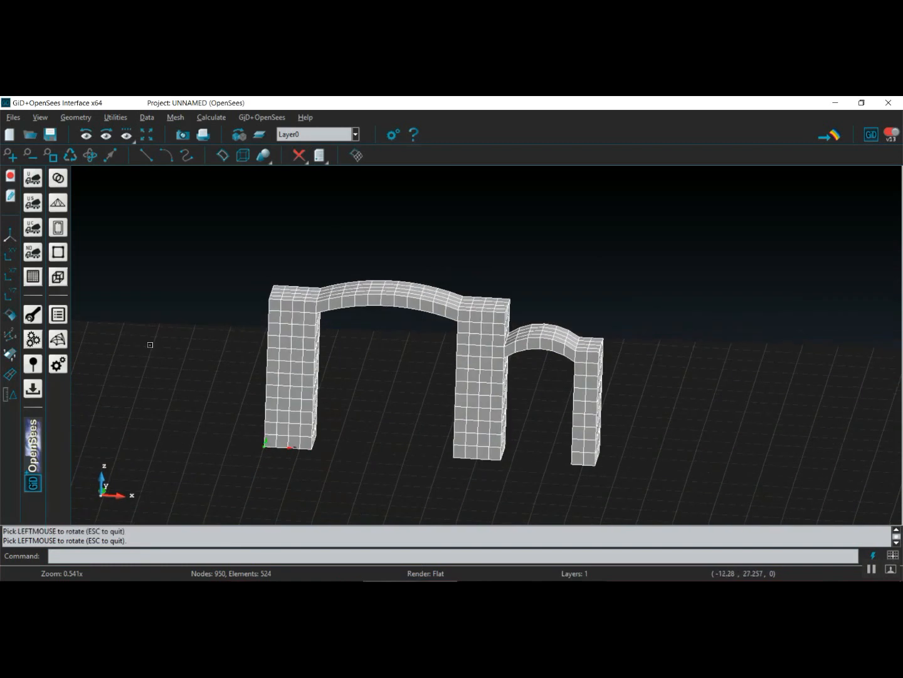
{"action": "left_click_drag", "start_coordinate": [386, 363], "coordinate": [351, 322]}
Draw the assigned restraints on the mesh, check them at the column bases in Normal rendering, and close the Restraints dialog.
{"action": "left_click", "coordinate": [34, 317]}
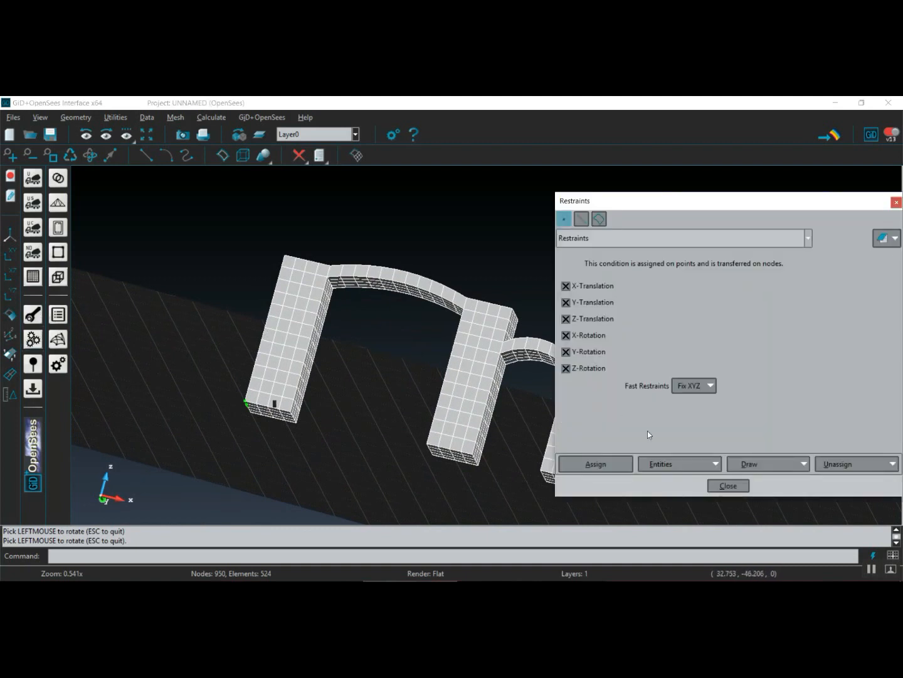
{"action": "left_click", "coordinate": [739, 465]}
{"action": "left_click", "coordinate": [746, 479]}
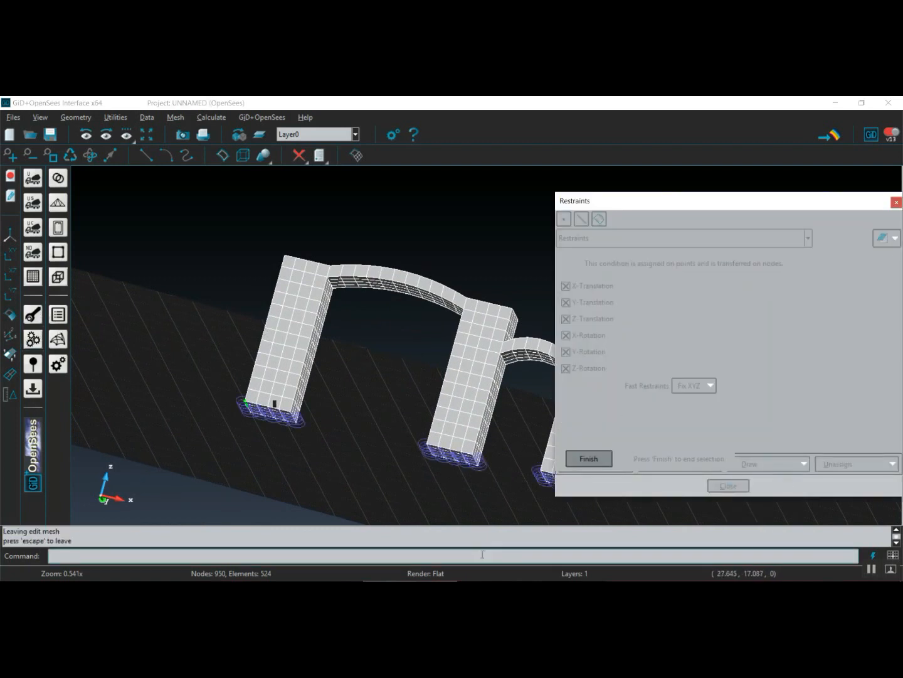
{"action": "left_click", "coordinate": [432, 577]}
{"action": "left_click", "coordinate": [433, 577]}
{"action": "right_click_drag", "start_coordinate": [460, 440], "coordinate": [392, 422], "text": "shift"}
{"action": "middle_click_drag", "start_coordinate": [391, 421], "coordinate": [427, 487]}
{"action": "left_click", "coordinate": [589, 458]}
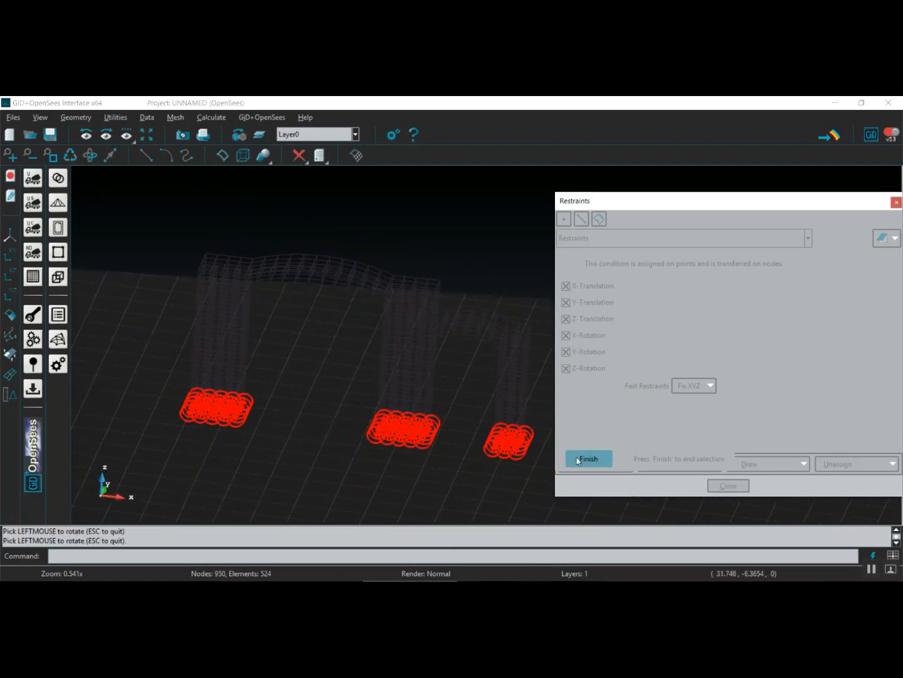
{"action": "left_click", "coordinate": [729, 485]}
Return the mesh display to Flat rendering and view the whole structure.
{"action": "left_click", "coordinate": [442, 572]}
{"action": "mouse_move", "coordinate": [370, 437]}
{"action": "right_mouse_down", "text": "shift"}
{"action": "mouse_move", "coordinate": [393, 443]}
{"action": "mouse_move", "coordinate": [455, 415]}
{"action": "right_mouse_up", "text": "shift"}
{"action": "left_click_drag", "start_coordinate": [454, 415], "coordinate": [414, 423], "text": "shift"}
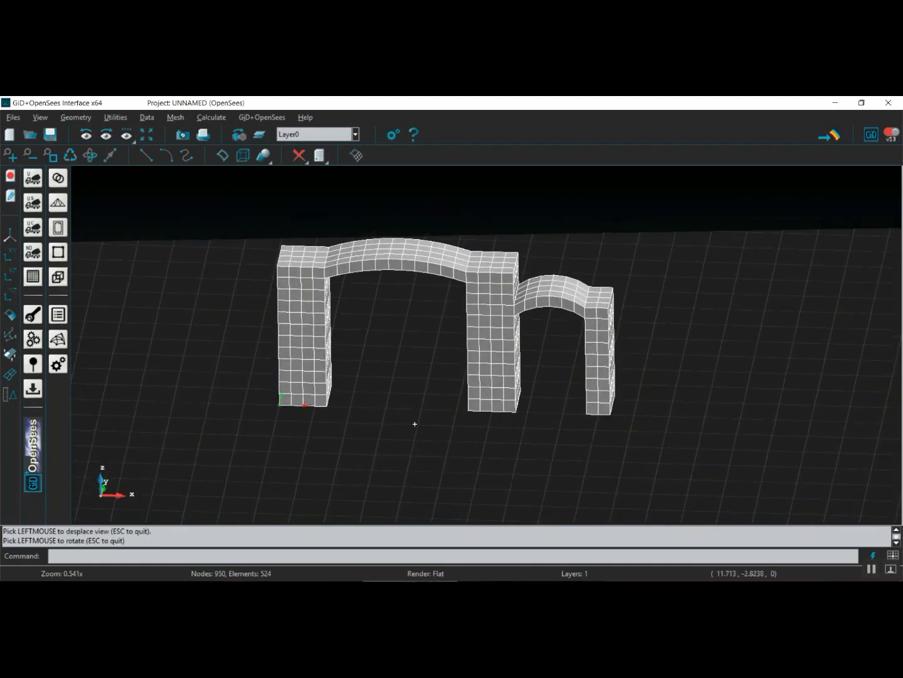
Save the project on the Desktop under the name "Masonry arch".
{"action": "left_click", "coordinate": [13, 118]}
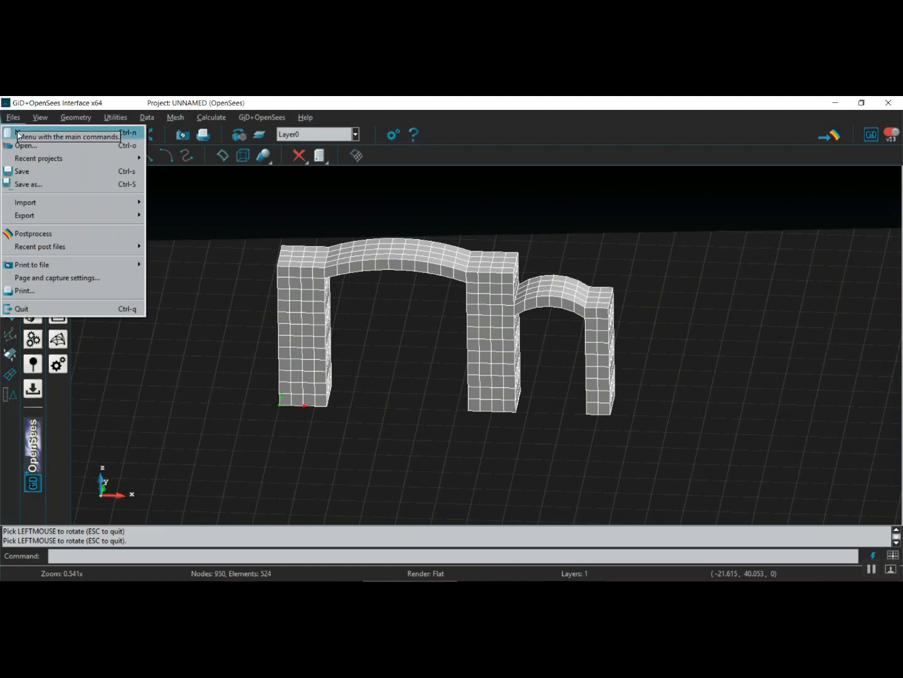
{"action": "left_click", "coordinate": [26, 185]}
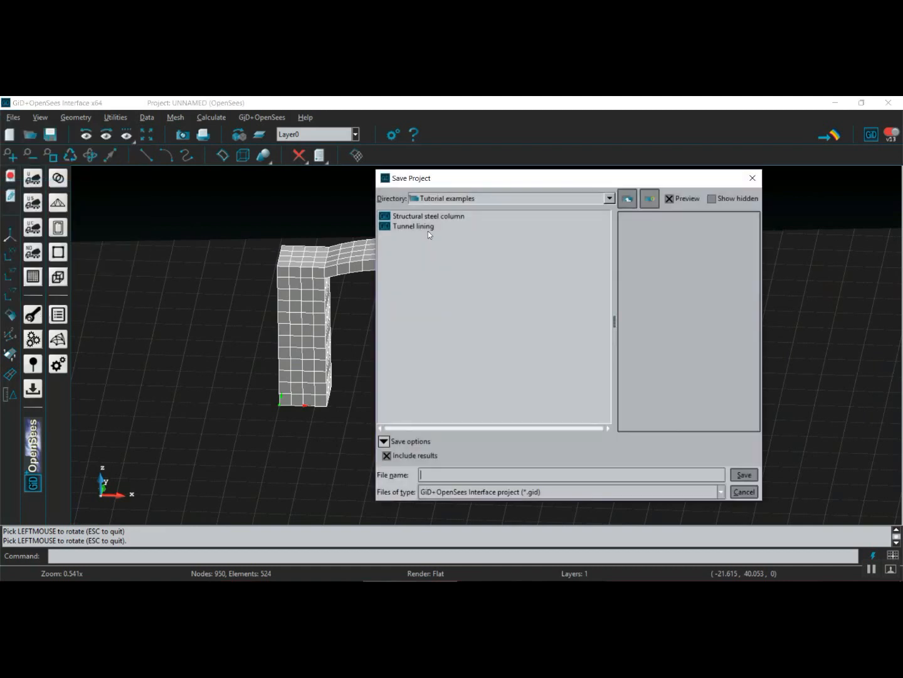
{"action": "left_click", "coordinate": [454, 201]}
{"action": "left_click", "coordinate": [460, 253]}
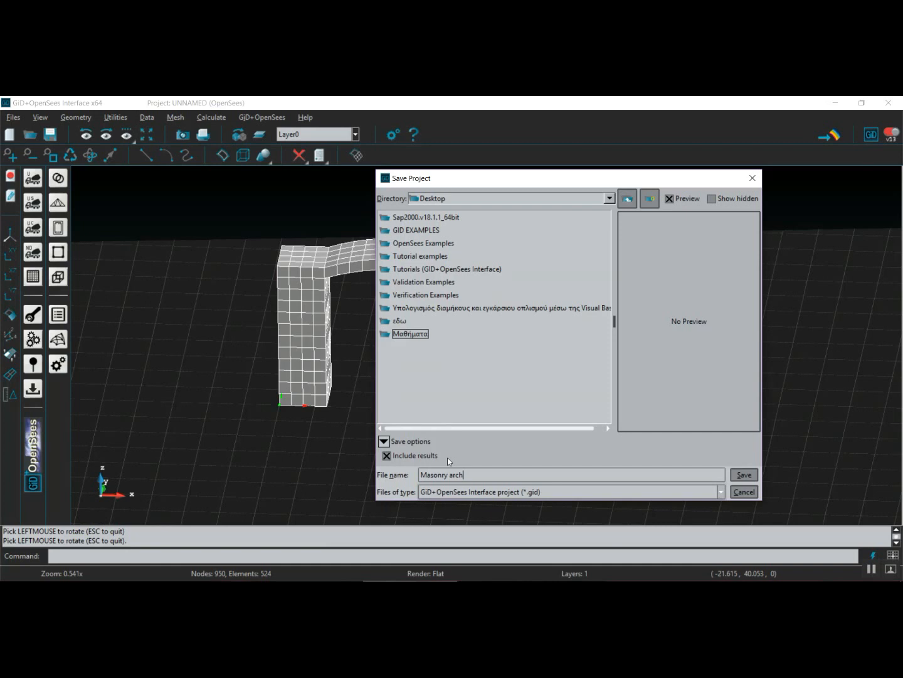
{"action": "left_click", "coordinate": [738, 475]}
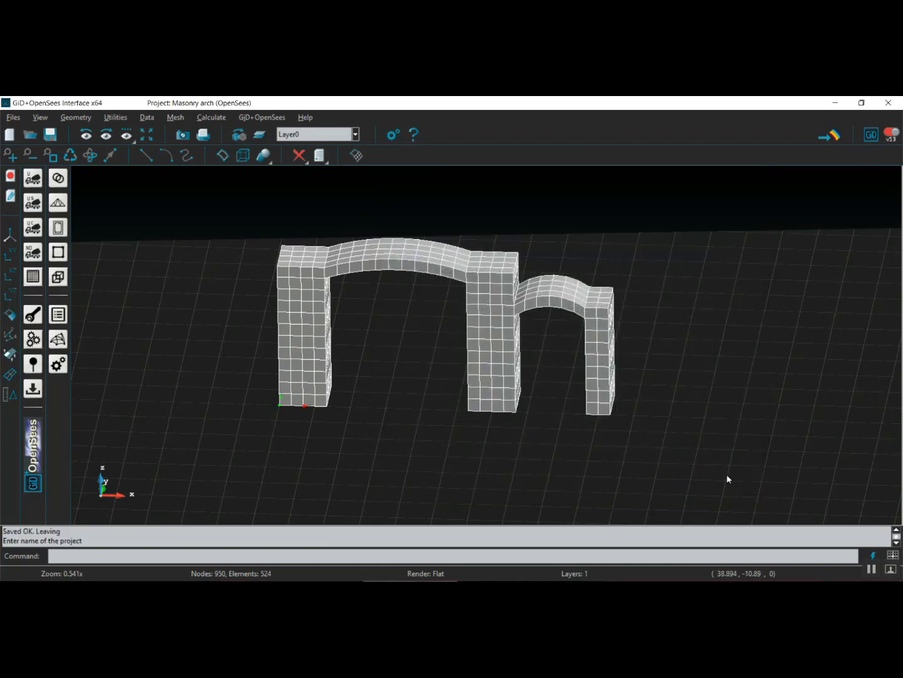
Run the analysis and open its results in postprocessing.
{"action": "left_click", "coordinate": [59, 365]}
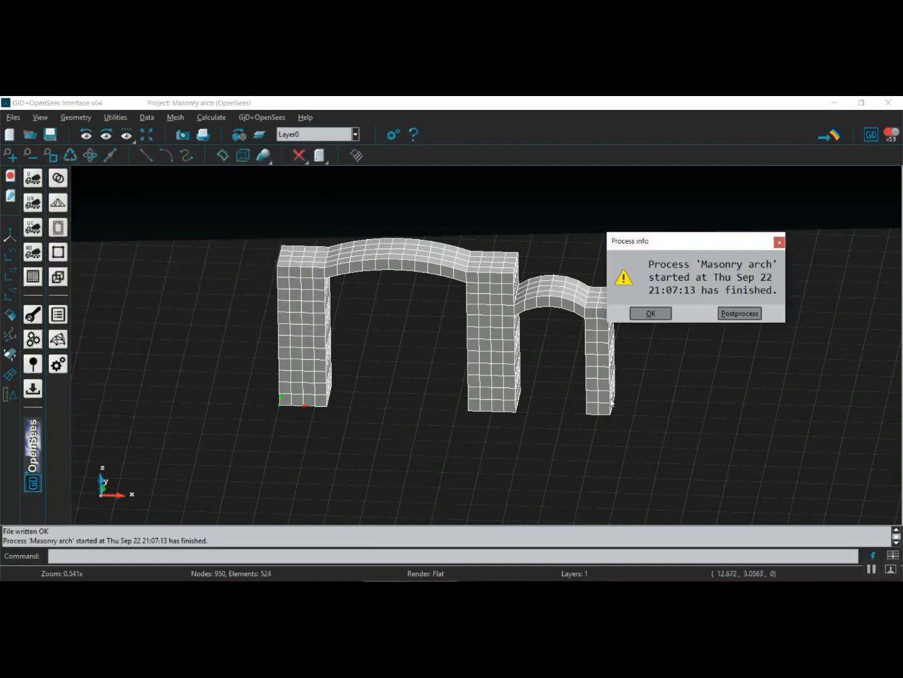
{"action": "left_click", "coordinate": [741, 316]}
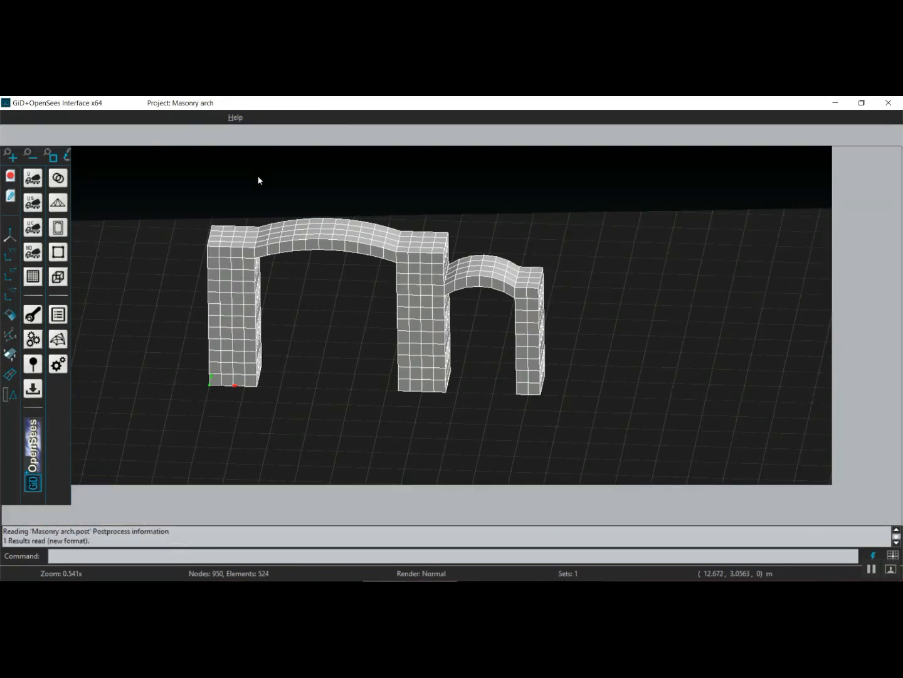
Display the deformed shape of the structure from the Deformation result.
{"action": "left_click", "coordinate": [158, 118]}
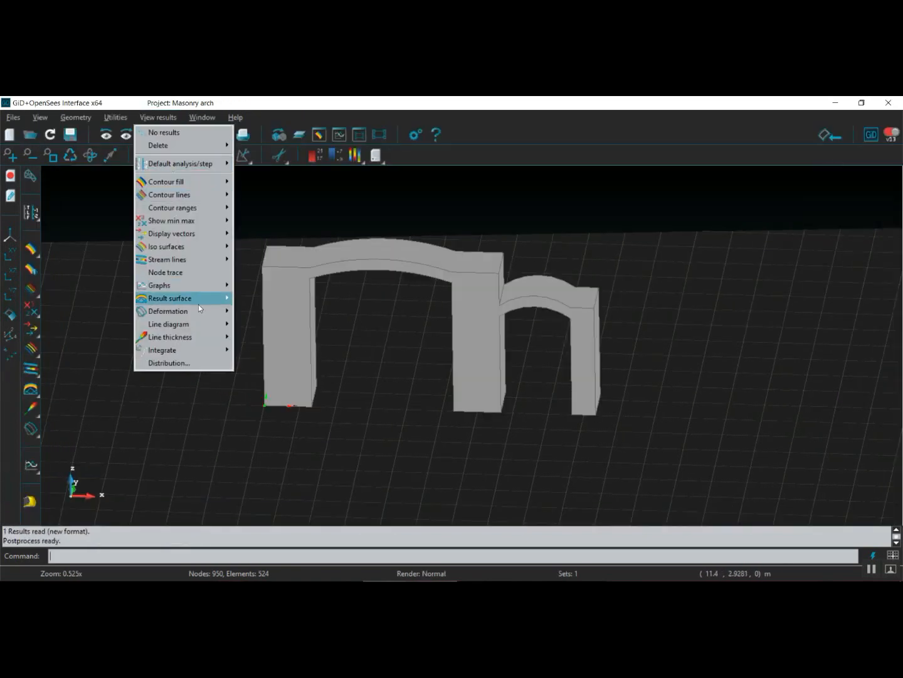
{"action": "mouse_move", "coordinate": [201, 313]}
{"action": "left_click", "coordinate": [242, 310]}
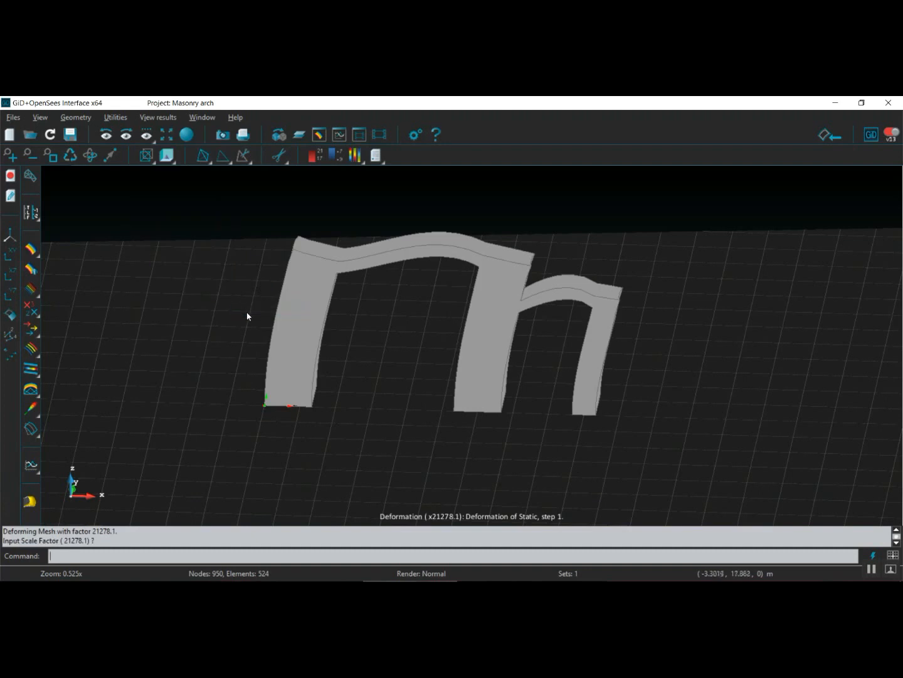
{"action": "left_click_drag", "start_coordinate": [330, 327], "coordinate": [349, 319], "text": "shift"}
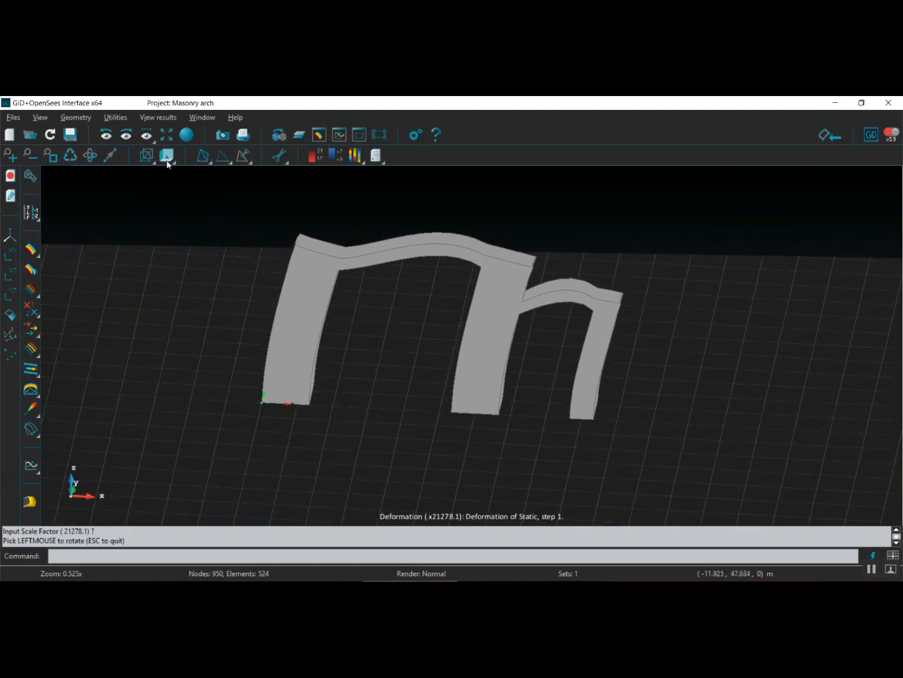
Show the X-Displacement contour fill on the deformed structure and inspect it from another angle.
{"action": "left_click", "coordinate": [158, 118]}
{"action": "mouse_move", "coordinate": [192, 182]}
{"action": "mouse_move", "coordinate": [304, 187]}
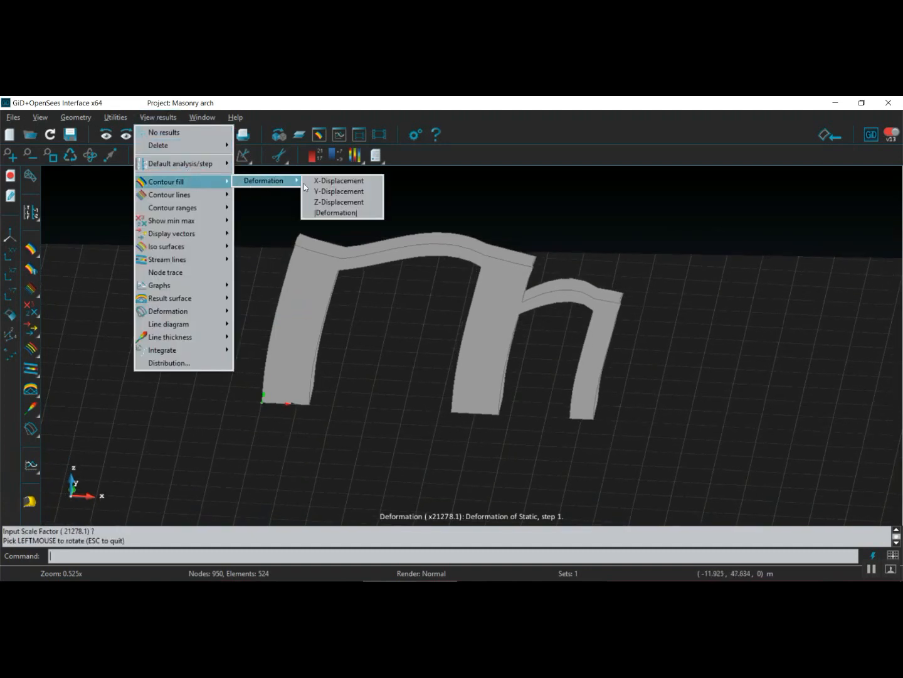
{"action": "left_click", "coordinate": [332, 182]}
{"action": "left_click_drag", "start_coordinate": [355, 271], "coordinate": [331, 244]}
Show the Y-Displacement contour fill on the deformed structure and inspect it.
{"action": "left_click", "coordinate": [164, 116]}
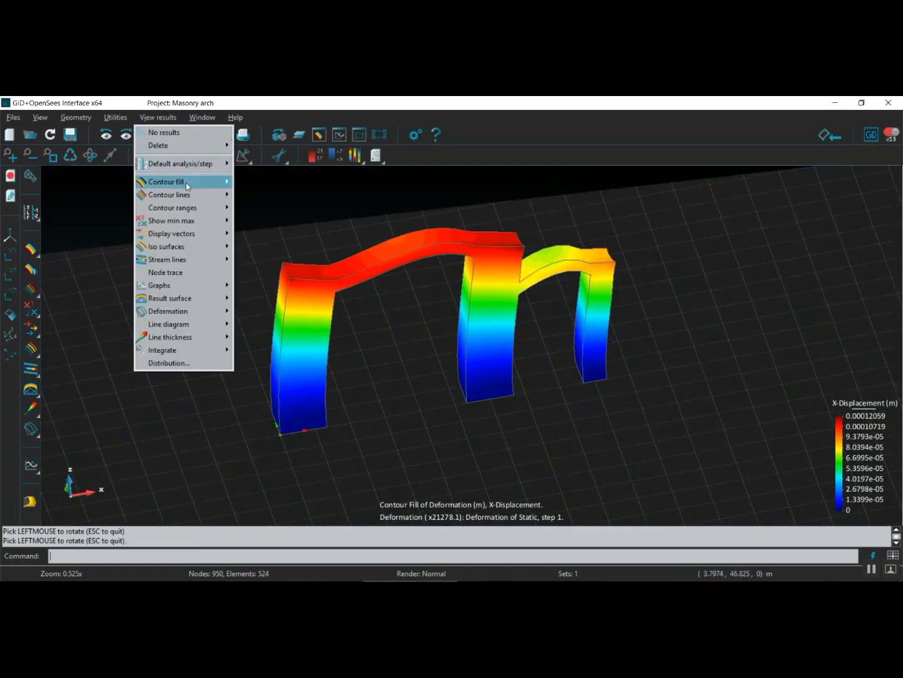
{"action": "mouse_move", "coordinate": [188, 181]}
{"action": "mouse_move", "coordinate": [276, 180]}
{"action": "left_click", "coordinate": [336, 191]}
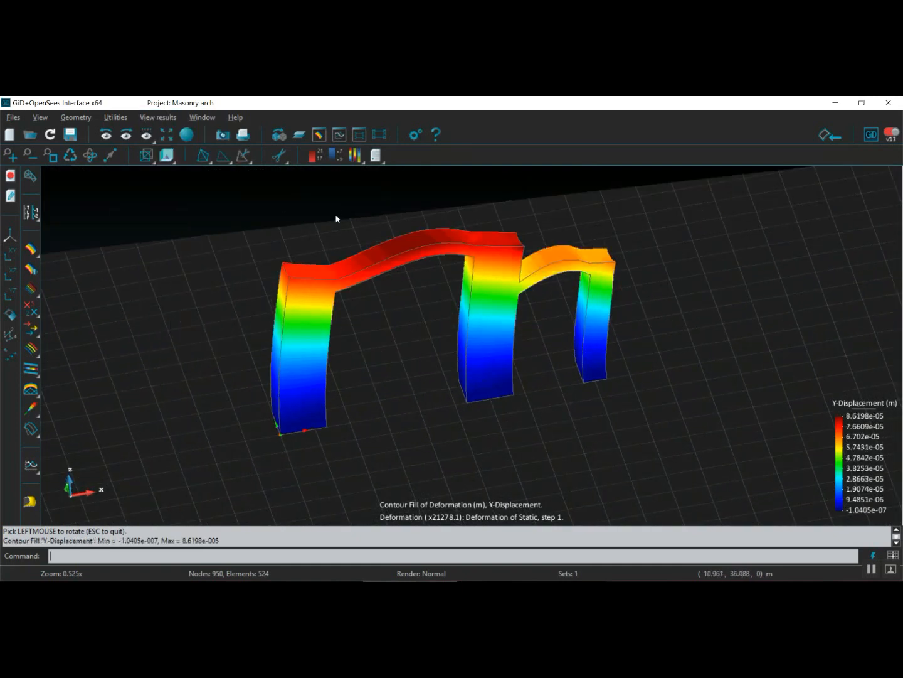
{"action": "left_click_drag", "start_coordinate": [334, 321], "coordinate": [210, 264]}
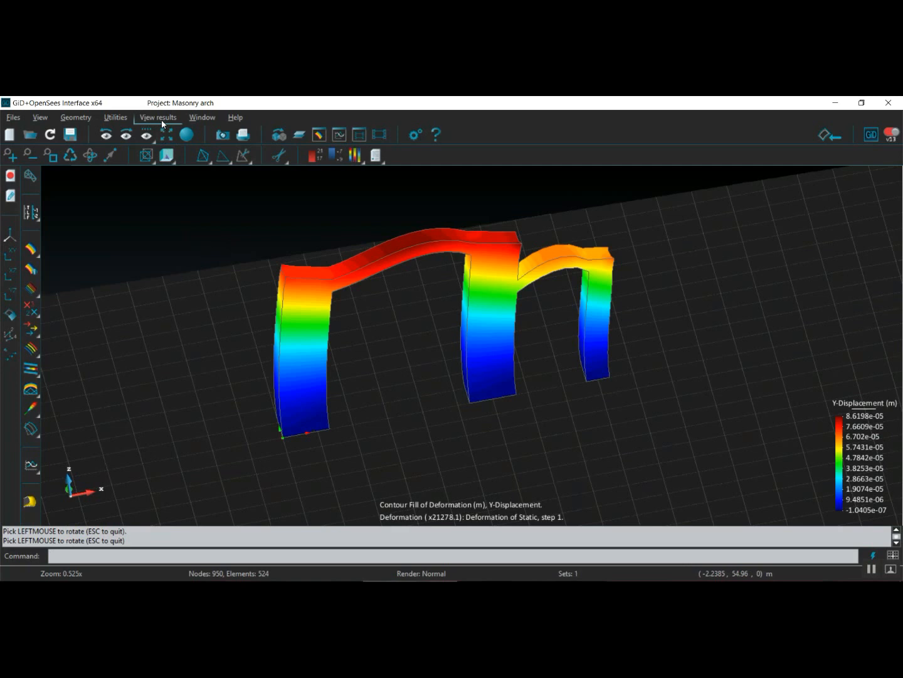
Show the Z-Displacement contour fill on the deformed structure and inspect it from other angles.
{"action": "left_click", "coordinate": [159, 118]}
{"action": "mouse_move", "coordinate": [199, 181]}
{"action": "mouse_move", "coordinate": [268, 185]}
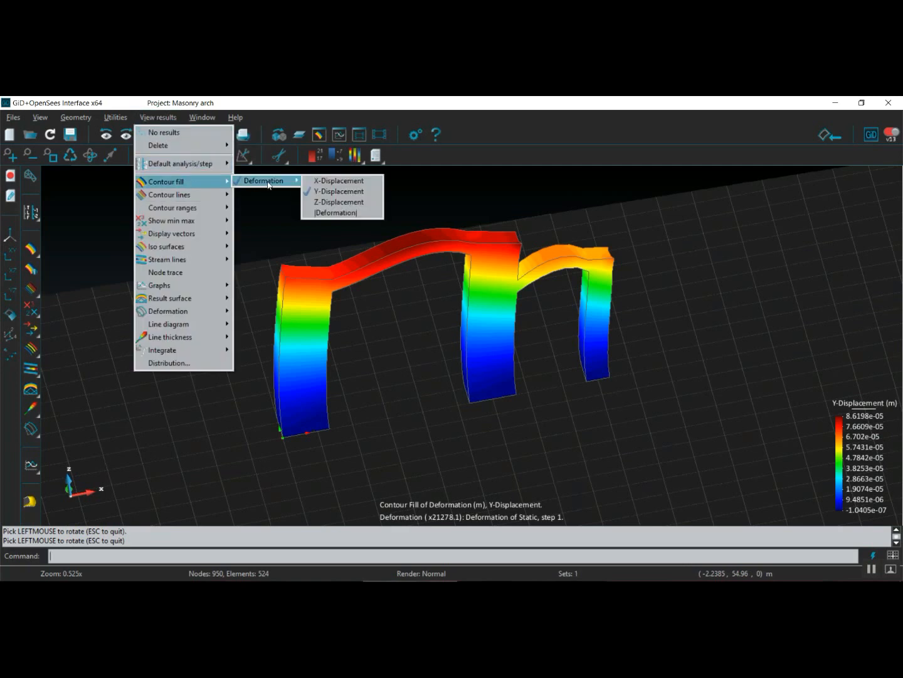
{"action": "left_click", "coordinate": [335, 202]}
{"action": "left_click_drag", "start_coordinate": [323, 314], "coordinate": [387, 369], "text": "shift"}
{"action": "left_click_drag", "start_coordinate": [311, 370], "coordinate": [191, 347]}
Show the contour fill of the total |Deformation| on the deformed structure.
{"action": "left_click", "coordinate": [155, 119]}
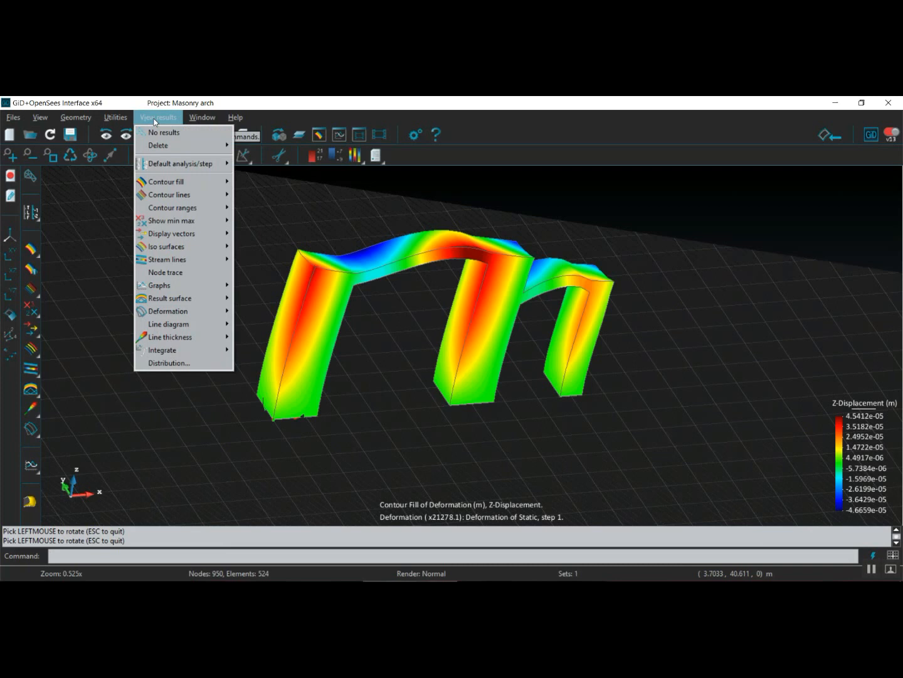
{"action": "mouse_move", "coordinate": [193, 182]}
{"action": "mouse_move", "coordinate": [256, 184]}
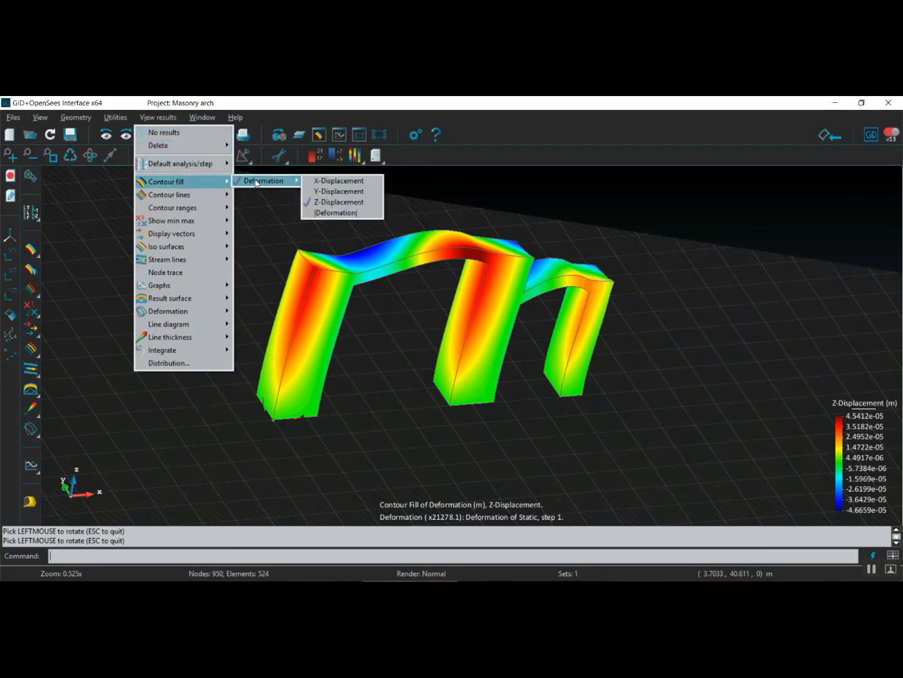
{"action": "left_click", "coordinate": [336, 212]}
{"action": "left_click_drag", "start_coordinate": [354, 311], "coordinate": [345, 302]}
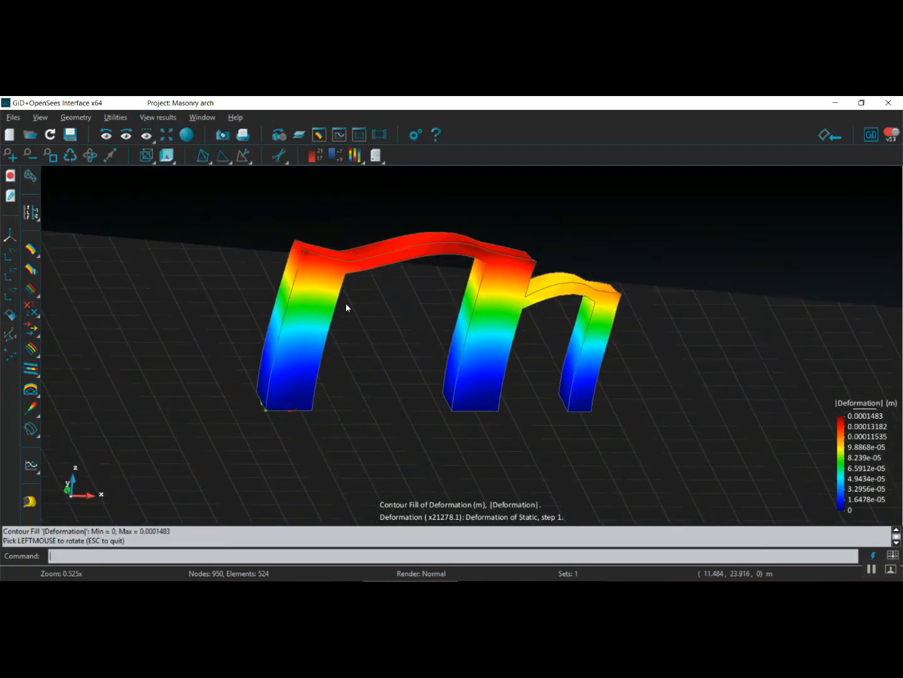
Show the |Deformation| result as contour lines and inspect them closely on the piers and arches.
{"action": "left_click", "coordinate": [150, 118]}
{"action": "mouse_move", "coordinate": [192, 200]}
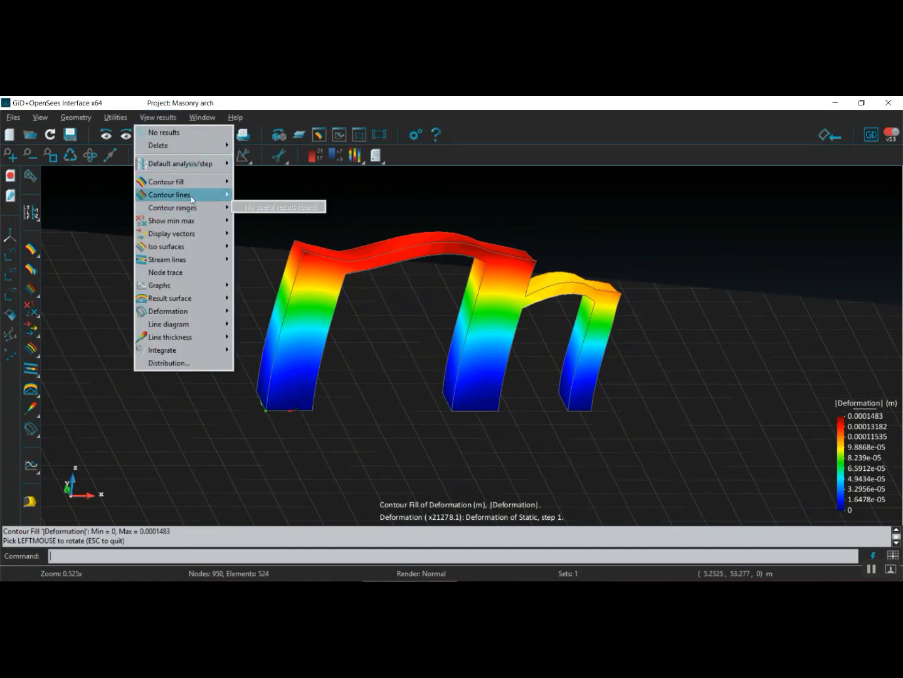
{"action": "mouse_move", "coordinate": [245, 199]}
{"action": "left_click", "coordinate": [336, 222]}
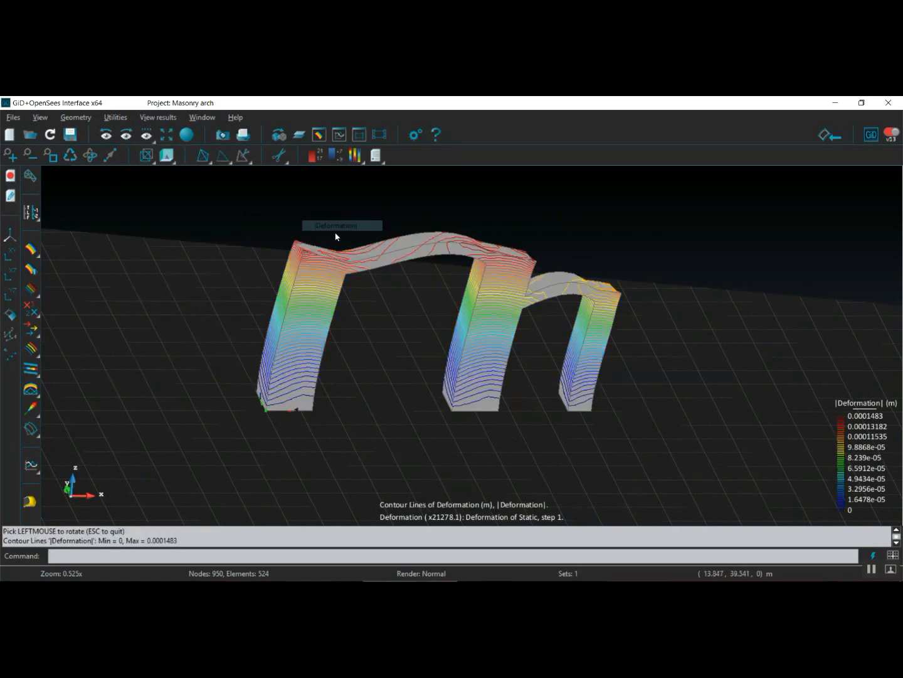
{"action": "scroll", "coordinate": [360, 304], "scroll_direction": "up", "scroll_amount": 3}
{"action": "mouse_move", "coordinate": [225, 329]}
{"action": "left_mouse_down", "text": "shift"}
{"action": "mouse_move", "coordinate": [537, 376]}
{"action": "mouse_move", "coordinate": [363, 355]}
{"action": "mouse_move", "coordinate": [237, 329]}
{"action": "mouse_move", "coordinate": [229, 317]}
{"action": "mouse_move", "coordinate": [230, 327]}
{"action": "left_mouse_up", "text": "shift"}
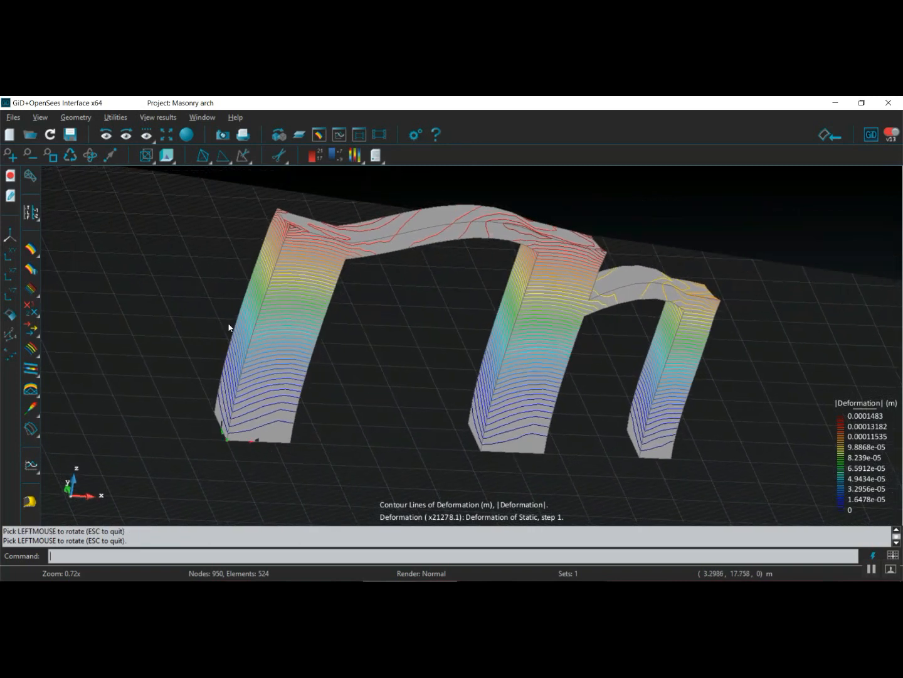
{"action": "scroll", "coordinate": [230, 327], "scroll_direction": "down", "scroll_amount": 2}
Mark the location of the maximum |Deformation| on the structure.
{"action": "left_click", "coordinate": [158, 117]}
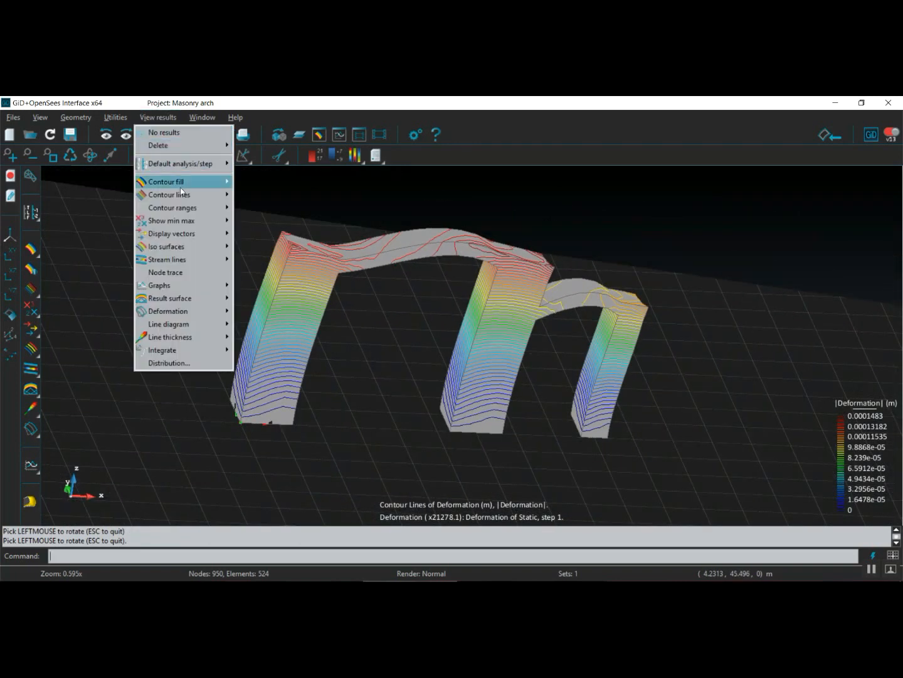
{"action": "mouse_move", "coordinate": [190, 220]}
{"action": "mouse_move", "coordinate": [270, 234]}
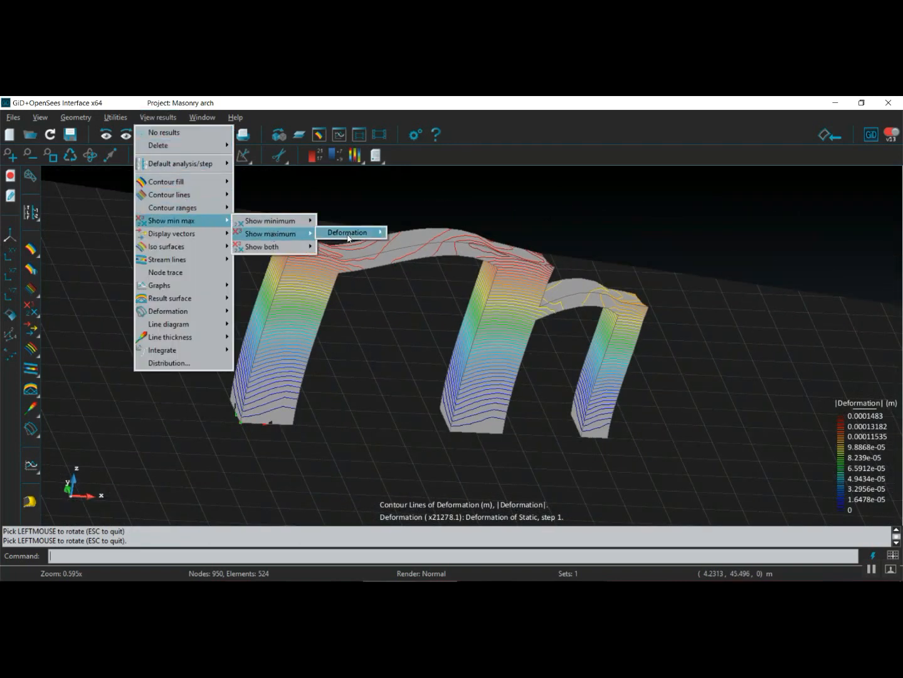
{"action": "mouse_move", "coordinate": [348, 233]}
{"action": "left_click", "coordinate": [409, 264]}
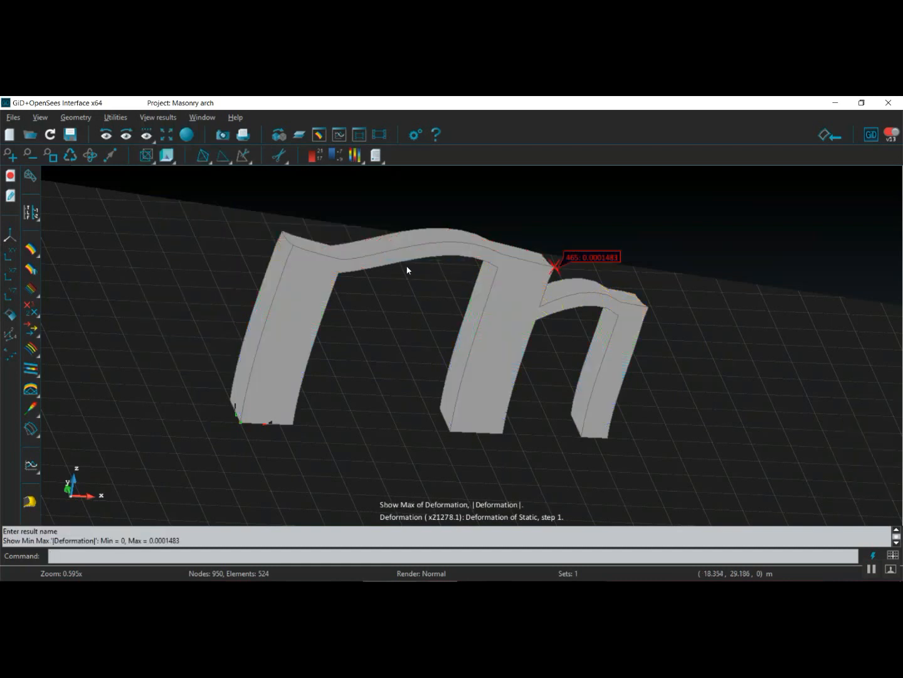
Mark the locations of the minimum |Deformation| on the structure.
{"action": "left_click", "coordinate": [178, 118]}
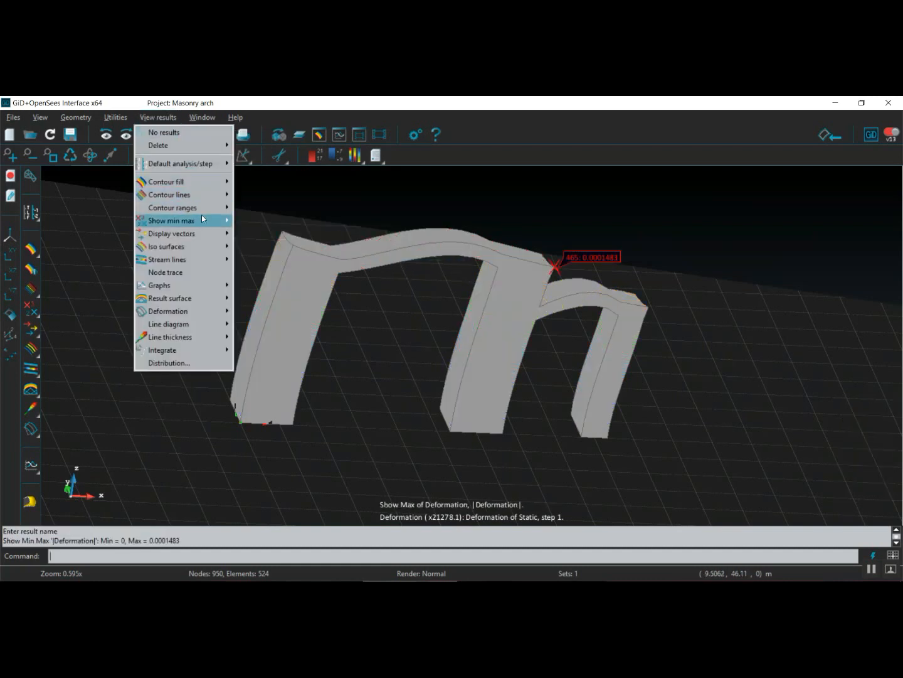
{"action": "mouse_move", "coordinate": [202, 220]}
{"action": "mouse_move", "coordinate": [250, 222]}
{"action": "mouse_move", "coordinate": [337, 223]}
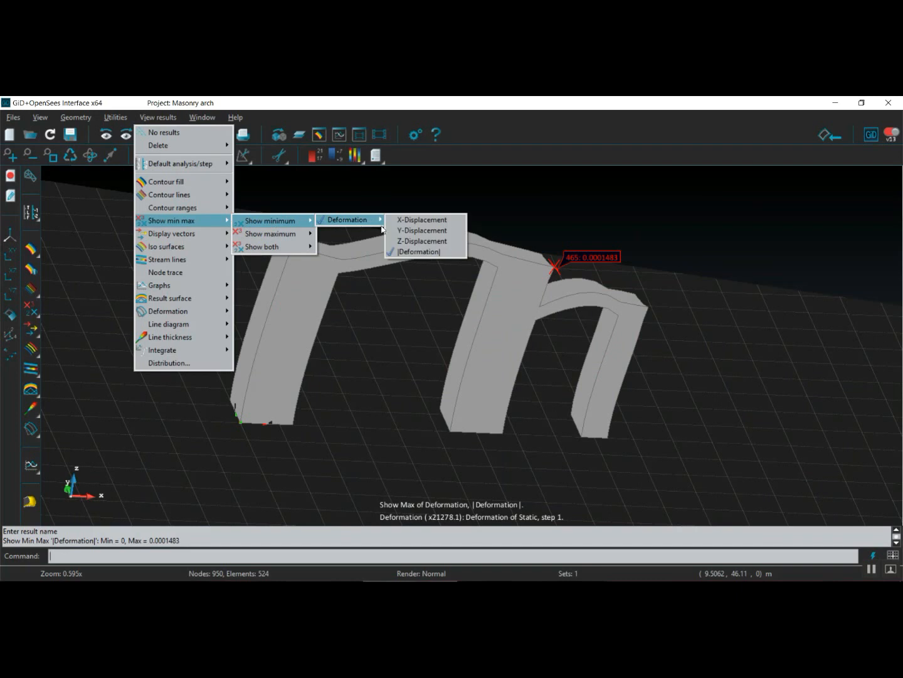
{"action": "left_click", "coordinate": [422, 251]}
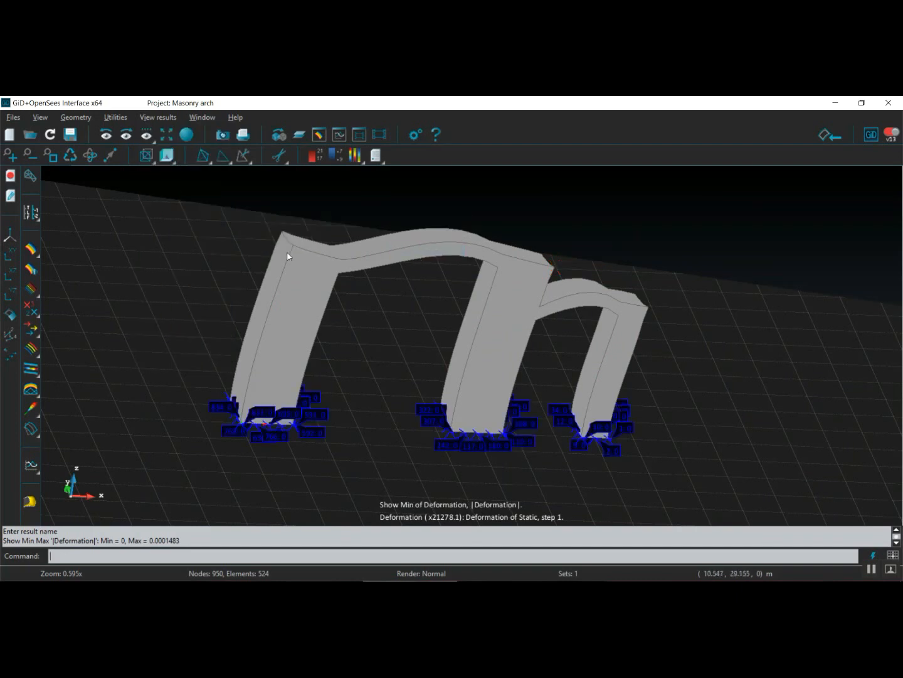
Show automatic iso surfaces of the Z-Displacement, accepting the number of surfaces offered.
{"action": "left_click", "coordinate": [162, 123]}
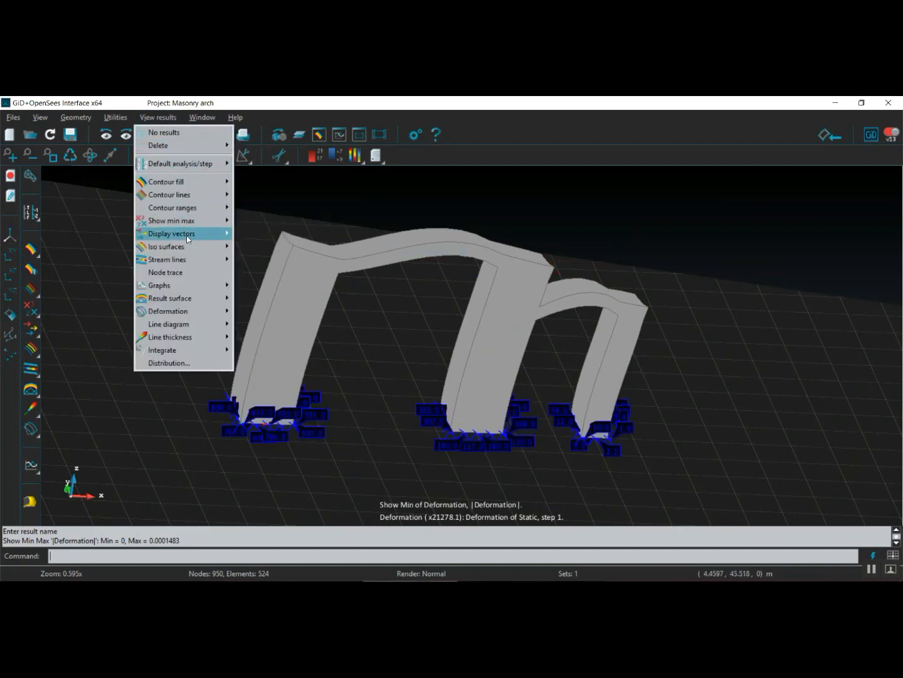
{"action": "mouse_move", "coordinate": [205, 246]}
{"action": "mouse_move", "coordinate": [275, 264]}
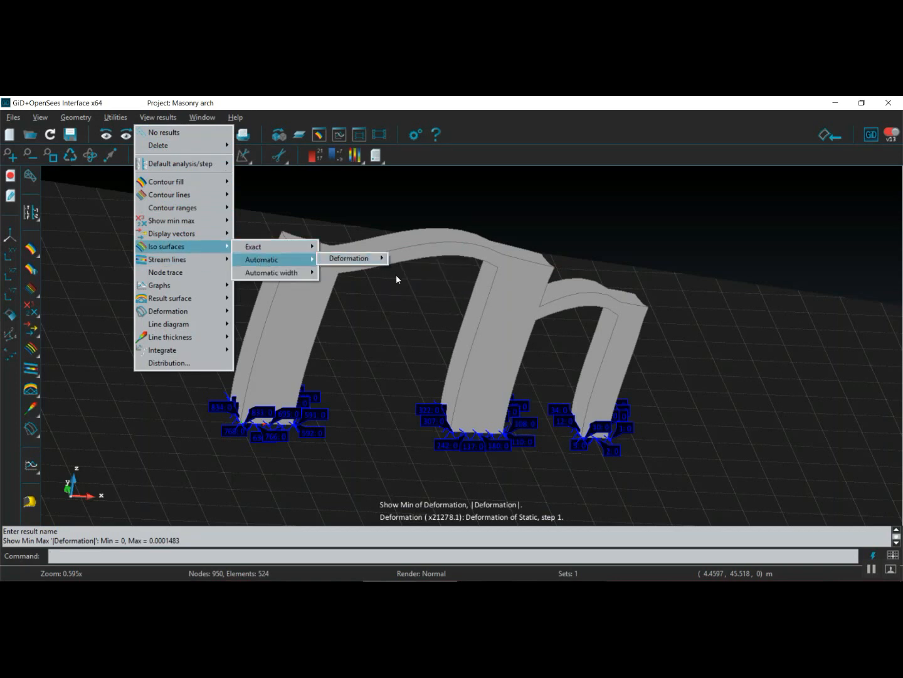
{"action": "left_click", "coordinate": [417, 280]}
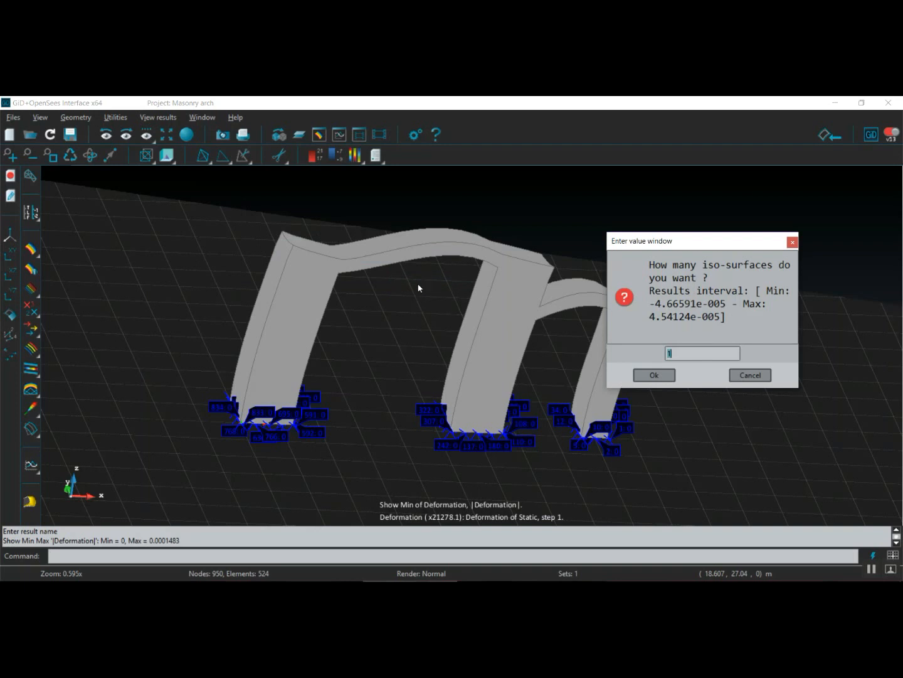
{"action": "left_click", "coordinate": [654, 376]}
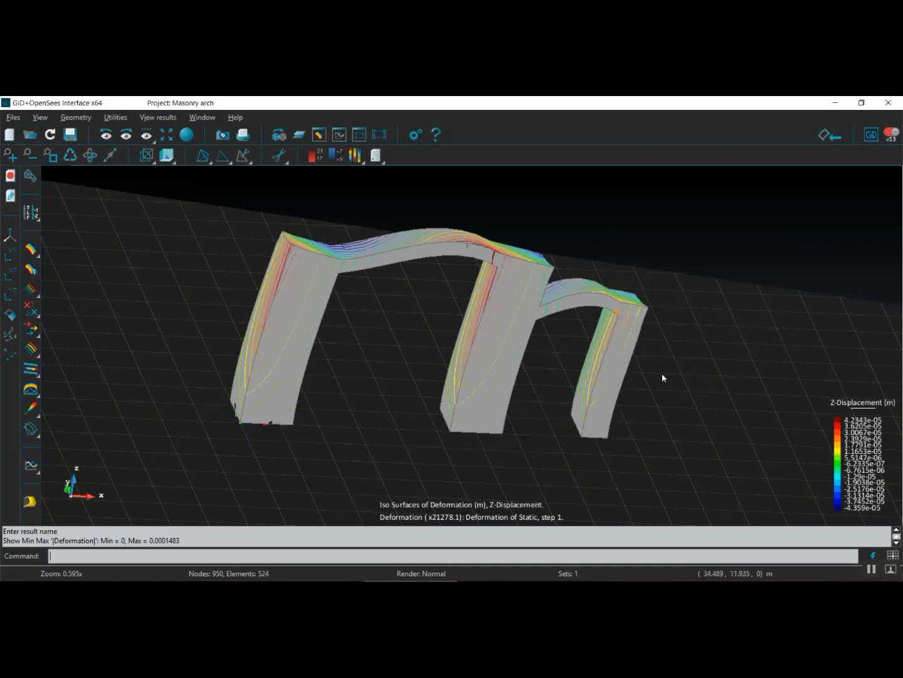
Display the X-Displacement vectors of the Deformation result and inspect them from several angles.
{"action": "left_click", "coordinate": [144, 117]}
{"action": "mouse_move", "coordinate": [196, 236]}
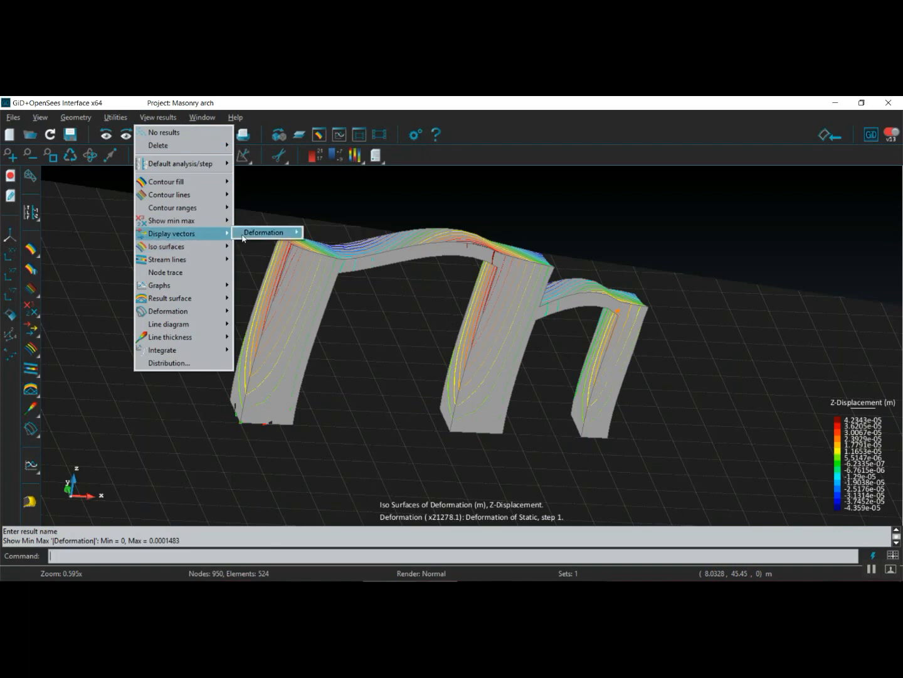
{"action": "mouse_move", "coordinate": [271, 232]}
{"action": "left_click", "coordinate": [318, 234]}
{"action": "middle_click_drag", "start_coordinate": [256, 318], "coordinate": [466, 359]}
{"action": "left_click_drag", "start_coordinate": [467, 358], "coordinate": [150, 295]}
Display the Y-Displacement vectors on the deformed structure and inspect their direction.
{"action": "left_click", "coordinate": [158, 118]}
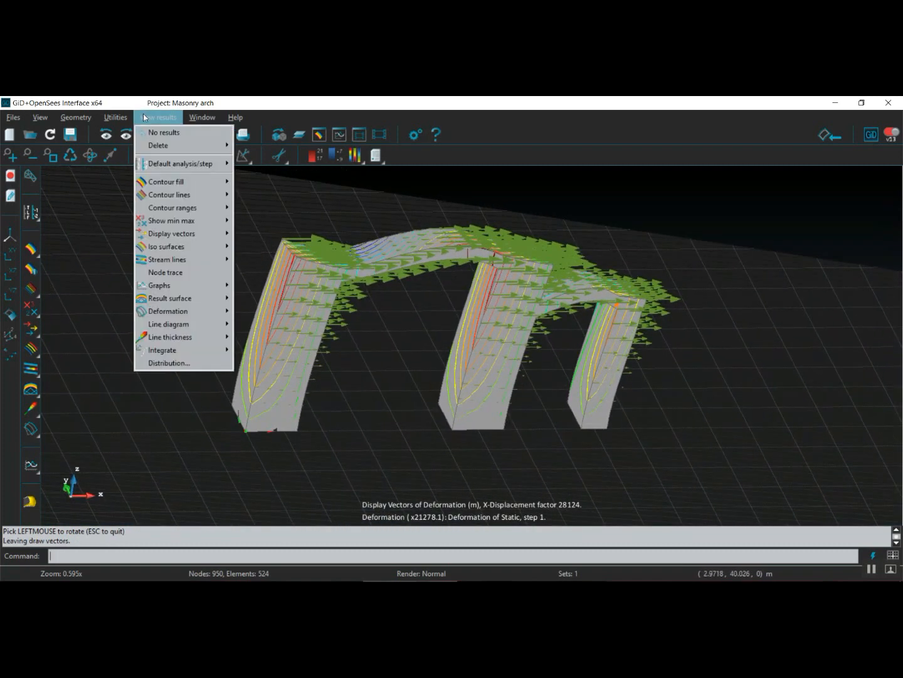
{"action": "mouse_move", "coordinate": [205, 233]}
{"action": "mouse_move", "coordinate": [264, 233]}
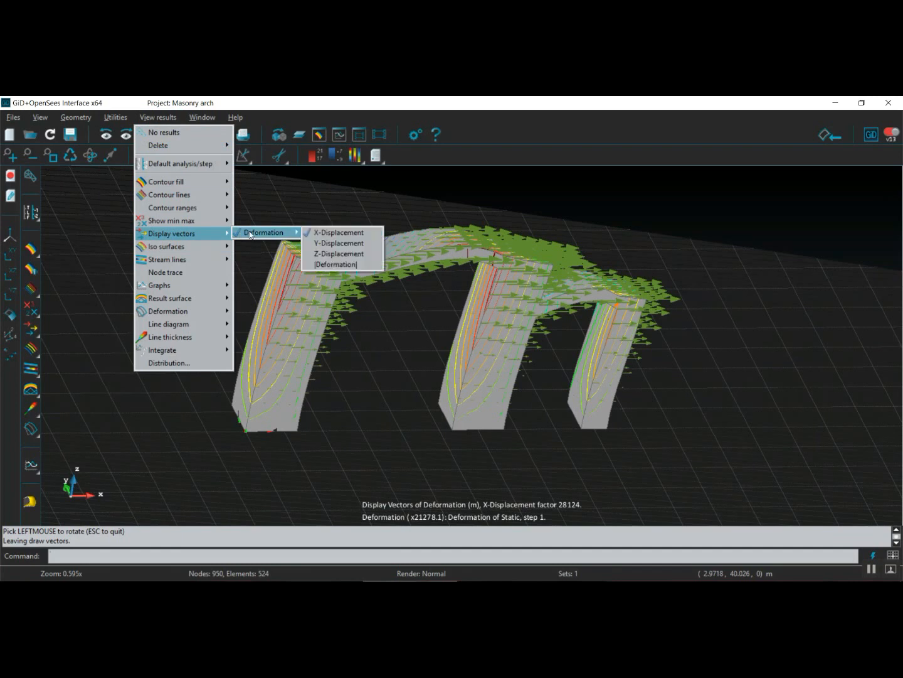
{"action": "left_click", "coordinate": [322, 244]}
{"action": "left_click_drag", "start_coordinate": [249, 300], "coordinate": [255, 241]}
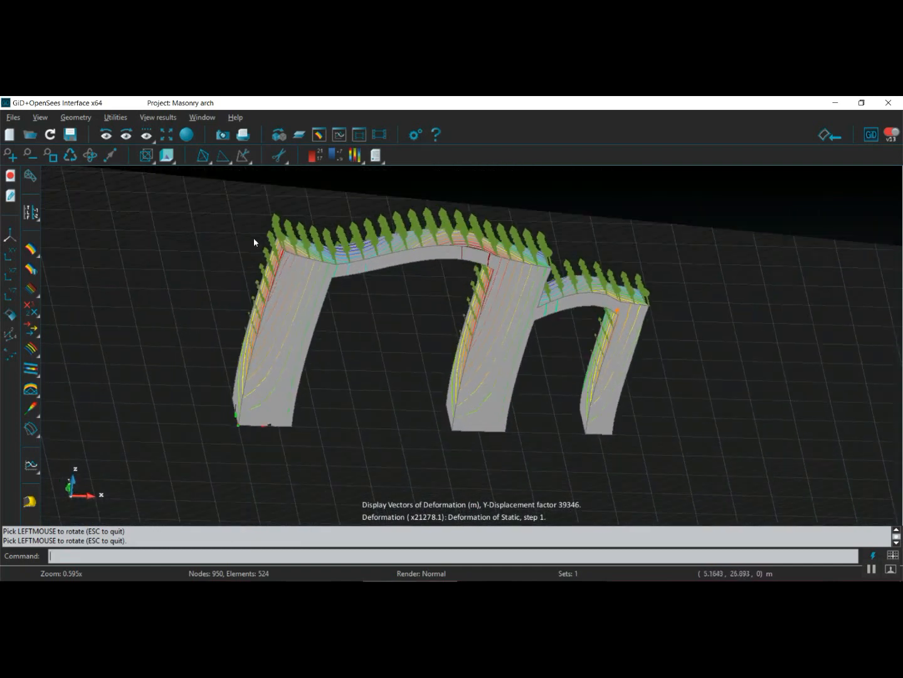
Display the Z-Displacement vectors on the deformed structure and inspect them from another angle.
{"action": "left_click", "coordinate": [158, 117]}
{"action": "mouse_move", "coordinate": [202, 240]}
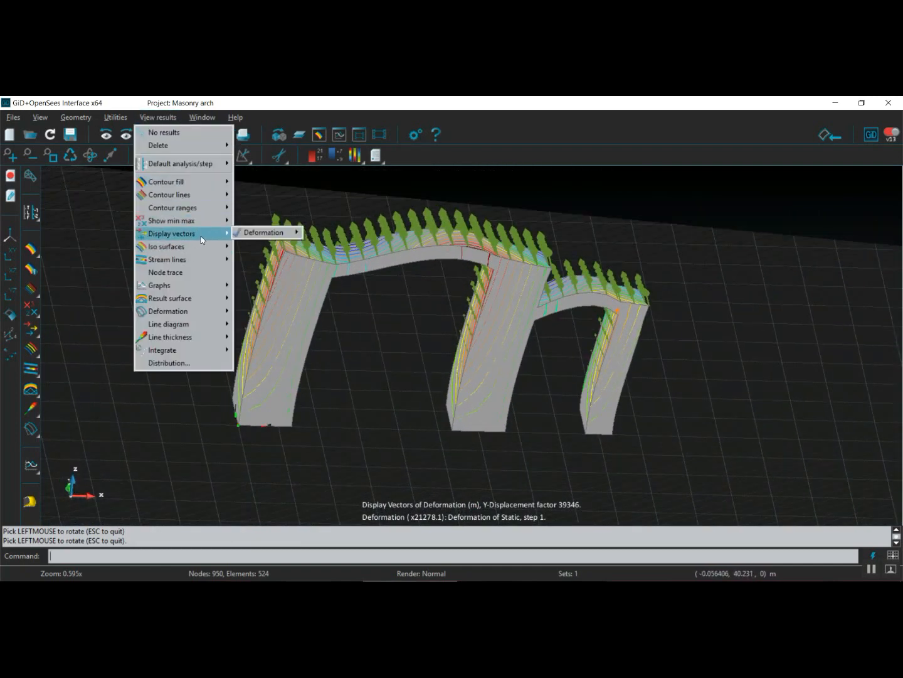
{"action": "mouse_move", "coordinate": [253, 237]}
{"action": "left_click", "coordinate": [326, 253]}
{"action": "left_click_drag", "start_coordinate": [325, 263], "coordinate": [270, 233]}
Display the total |Deformation| vectors on the deformed structure and view them from a lower angle.
{"action": "left_click", "coordinate": [156, 117]}
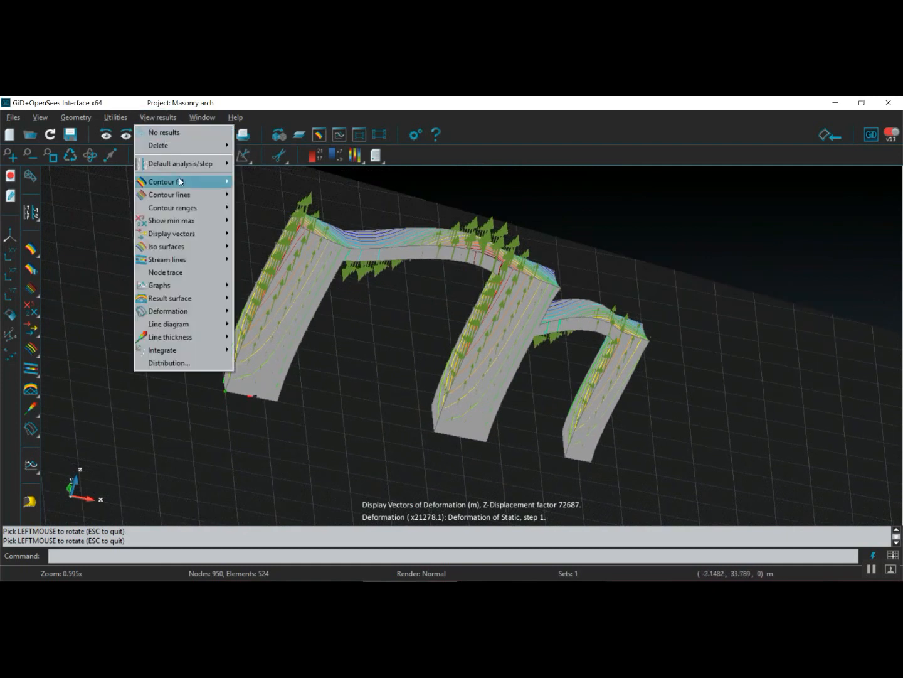
{"action": "mouse_move", "coordinate": [219, 236]}
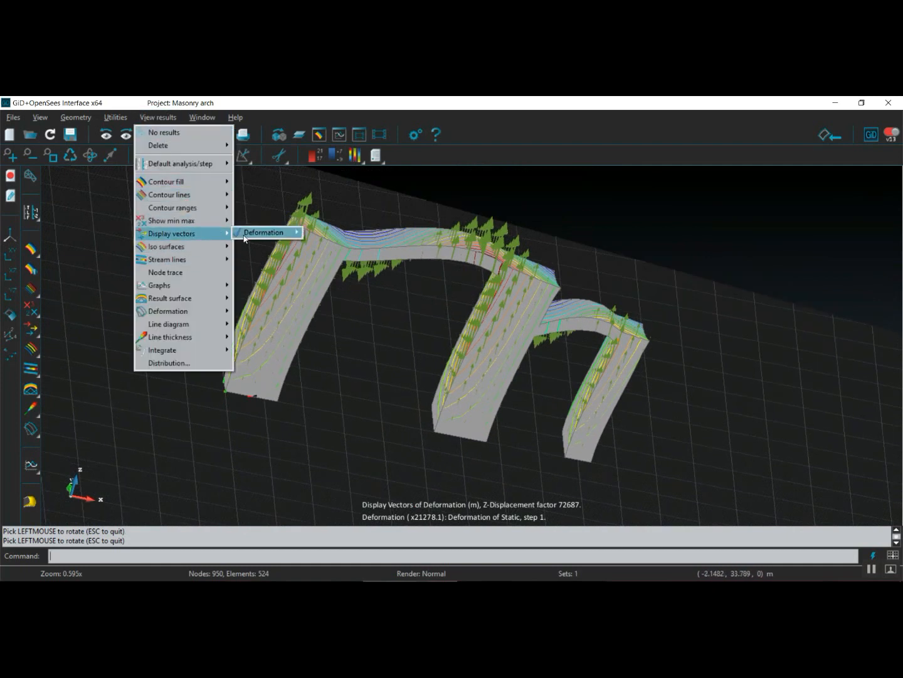
{"action": "mouse_move", "coordinate": [267, 232]}
{"action": "left_click", "coordinate": [352, 265]}
{"action": "middle_click_drag", "start_coordinate": [256, 306], "coordinate": [264, 280]}
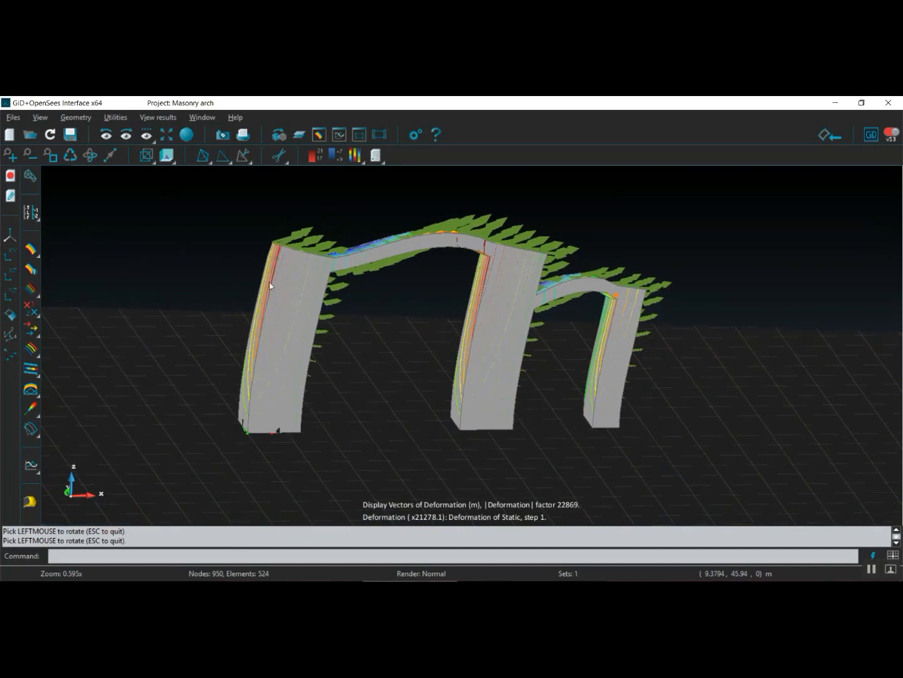
Leave postprocessing and return to the meshed arch model in preprocessing.
{"action": "left_click", "coordinate": [833, 139]}
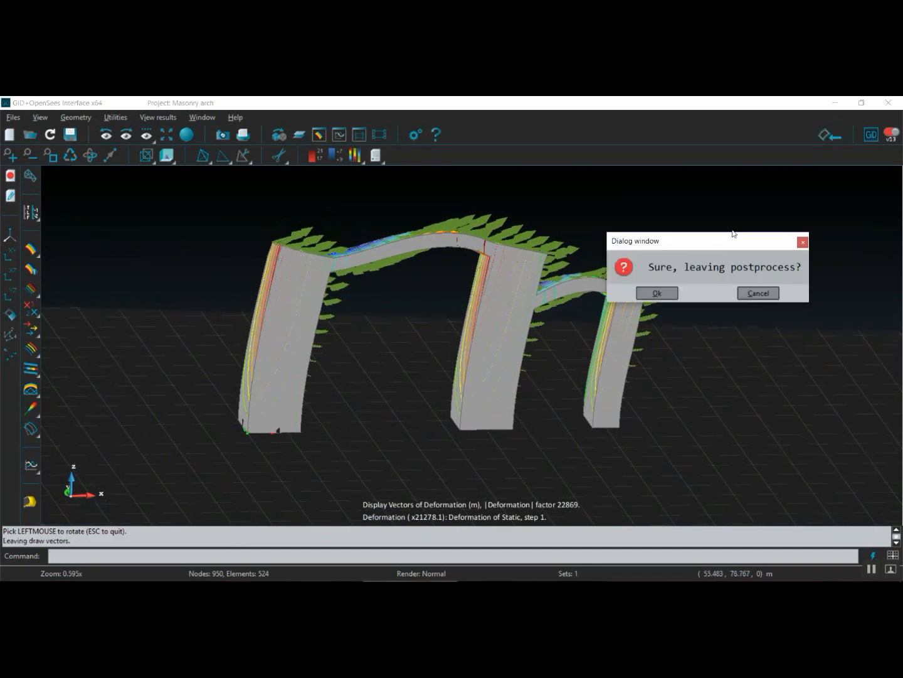
{"action": "left_click", "coordinate": [664, 295]}
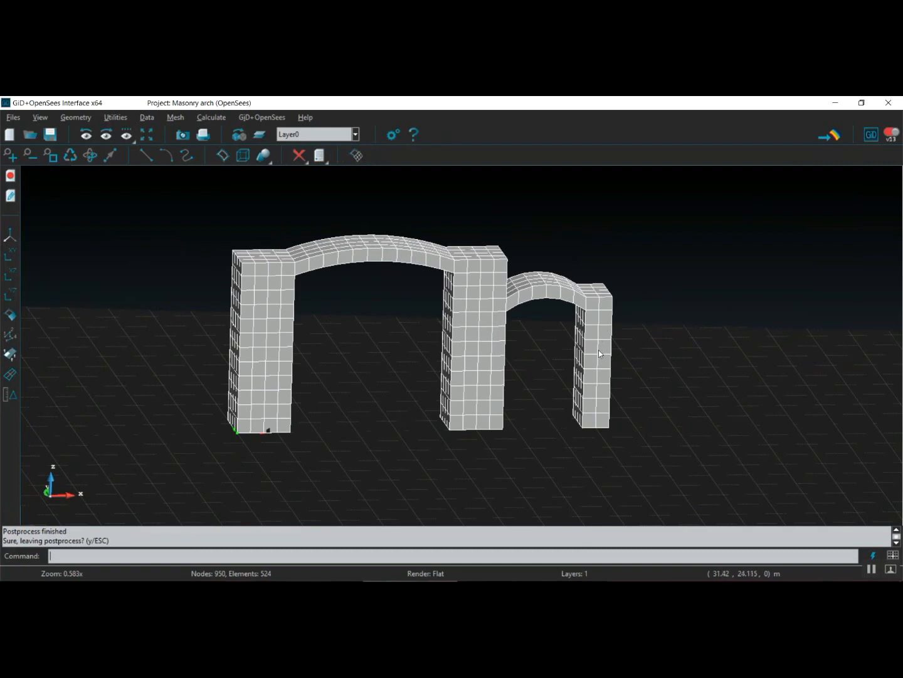